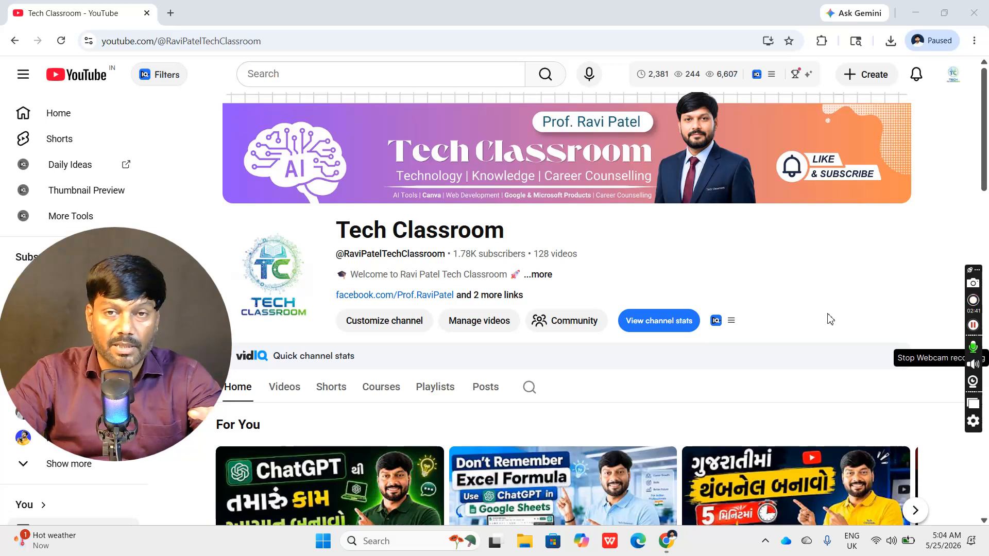
# - Minimize the browser and open the Video Upload folder on the desktop
pyautogui.click(916, 16)
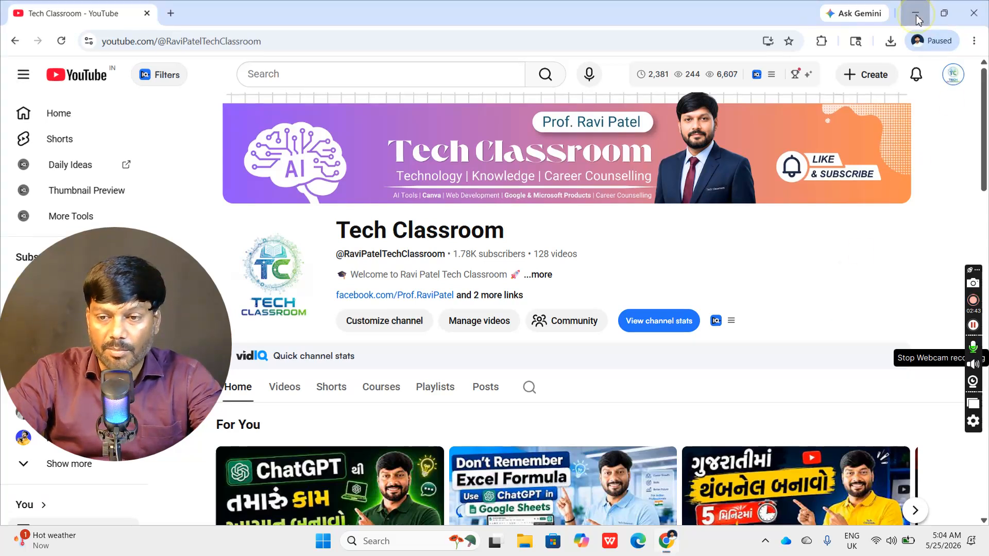
pyautogui.click(272, 86)
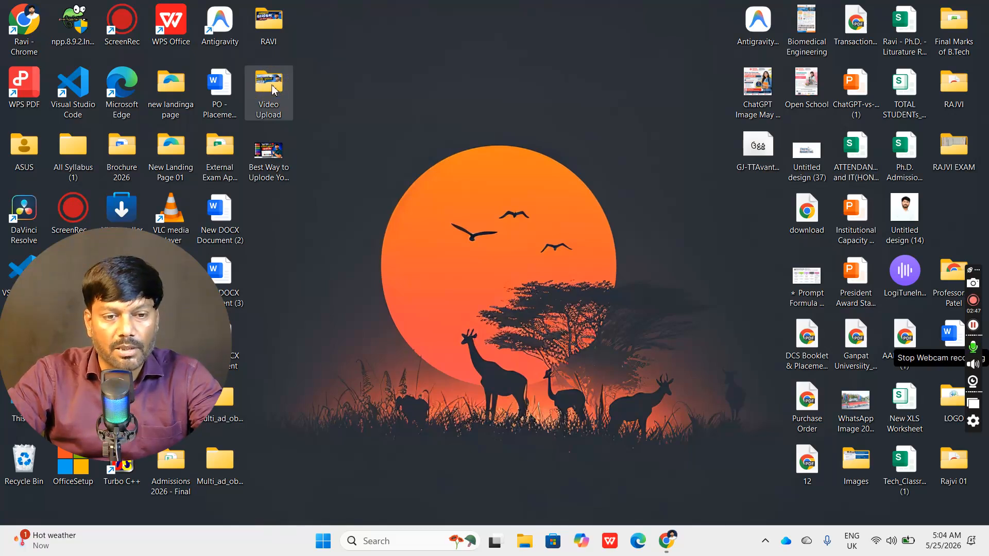
pyautogui.doubleClick(271, 84)
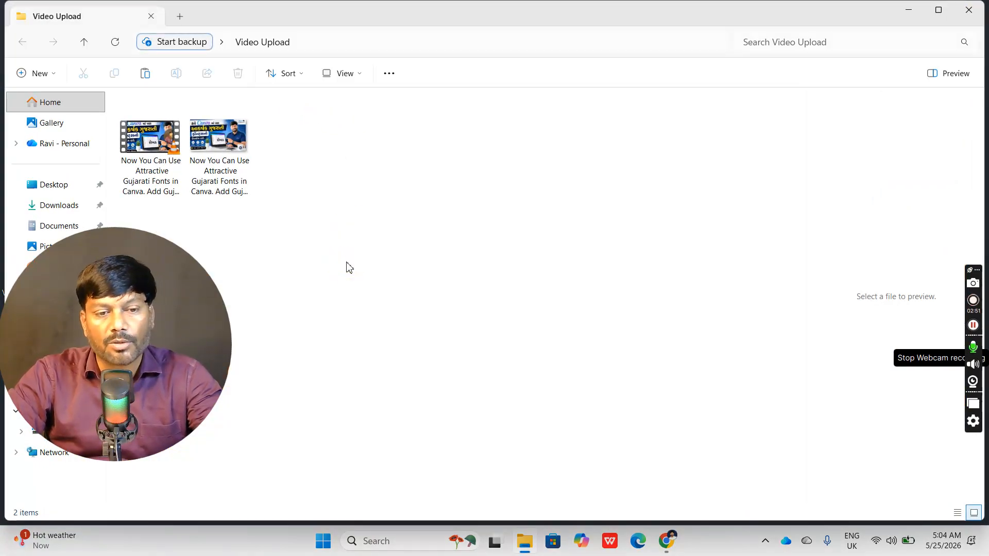
pyautogui.moveTo(155, 335); pyautogui.dragTo(780, 224)
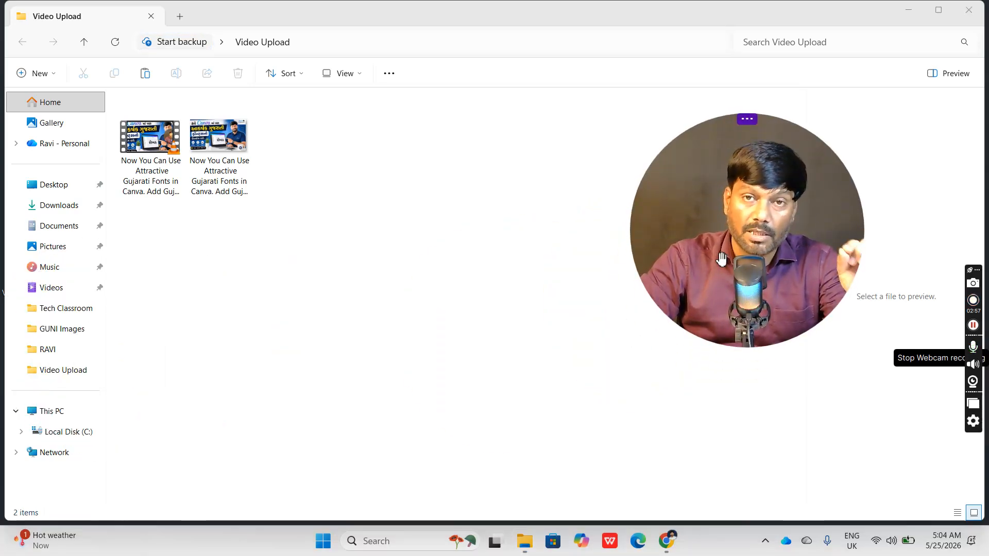
# - Display the Video Upload folder's files as extra large icons
pyautogui.click(376, 227)
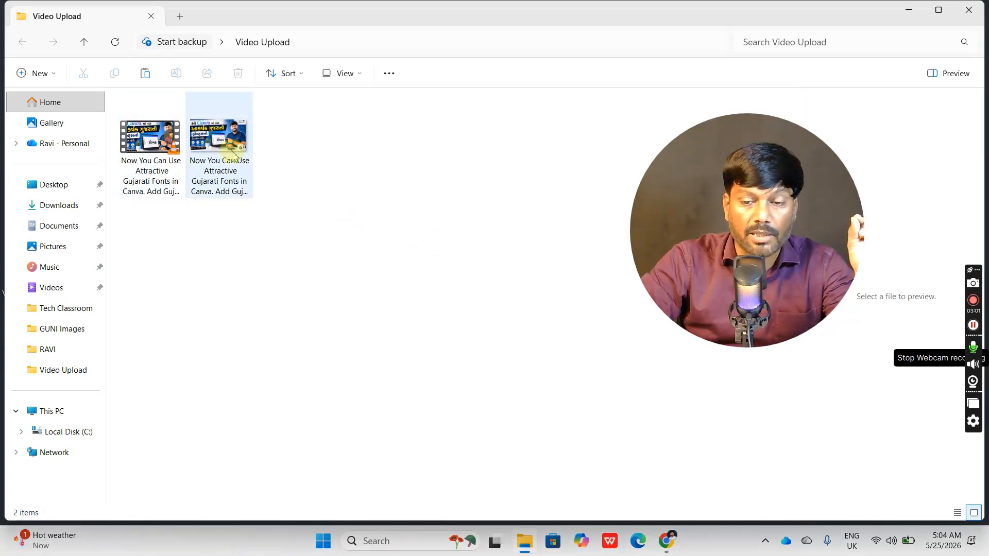
pyautogui.click(342, 73)
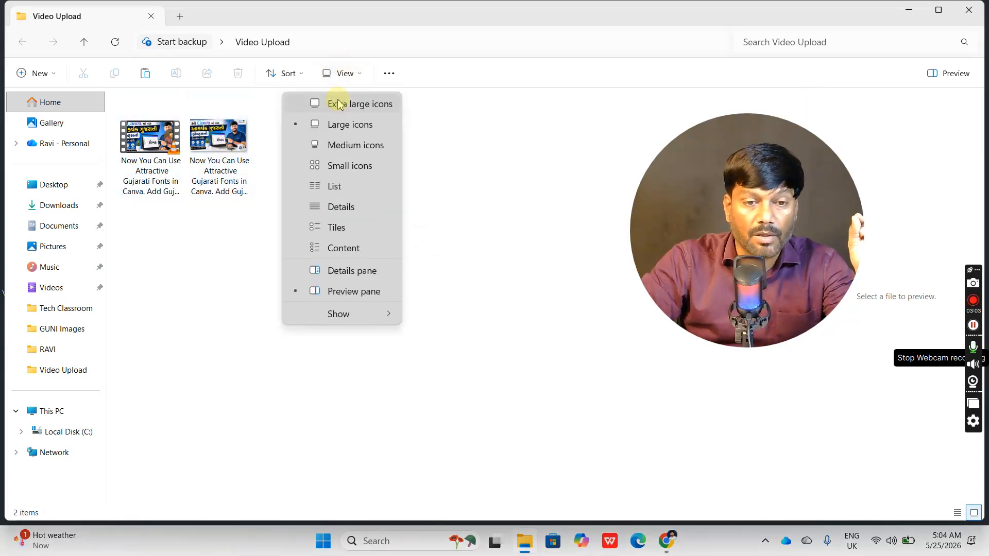
pyautogui.click(339, 102)
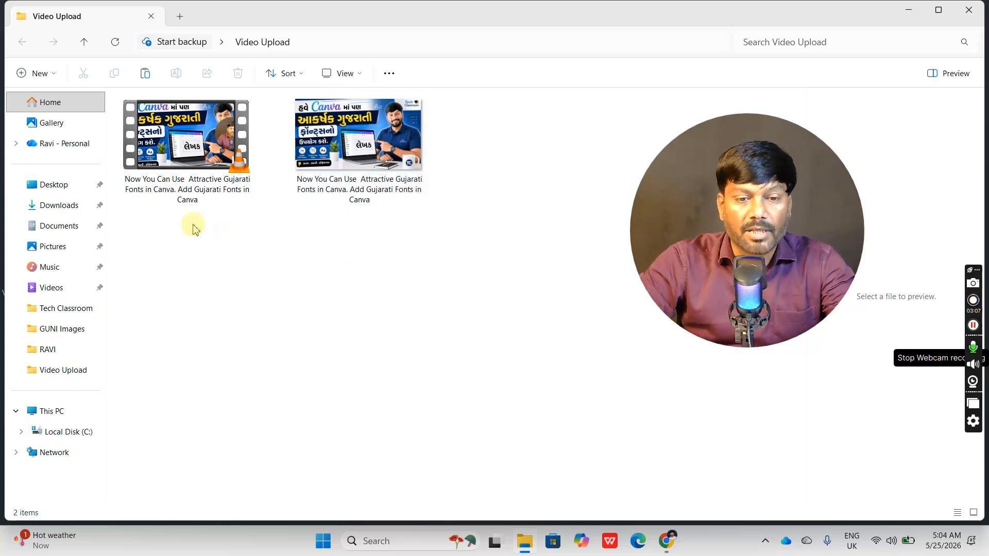
# - Compare the file names of the video and the thumbnail image in the Video Upload folder
pyautogui.click(335, 164)
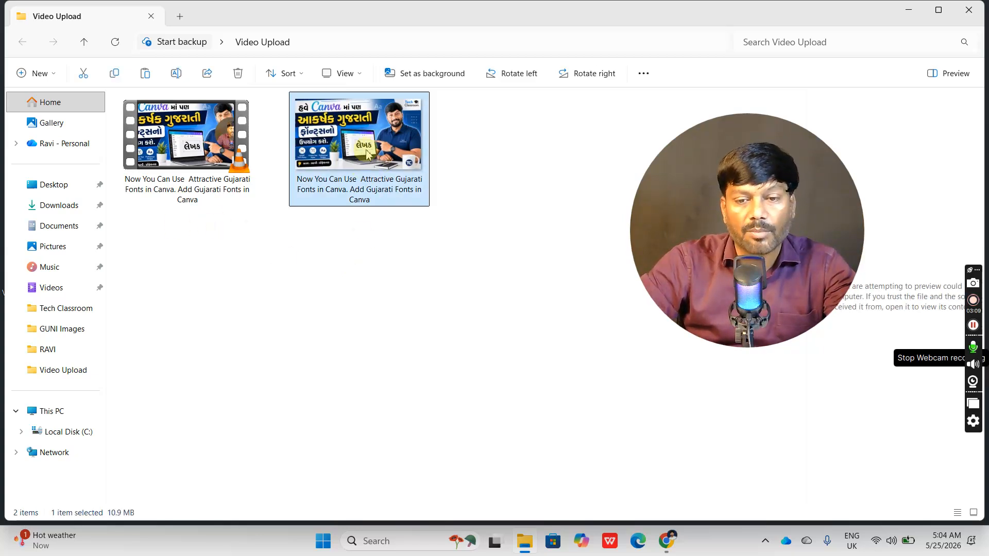
pyautogui.click(206, 165)
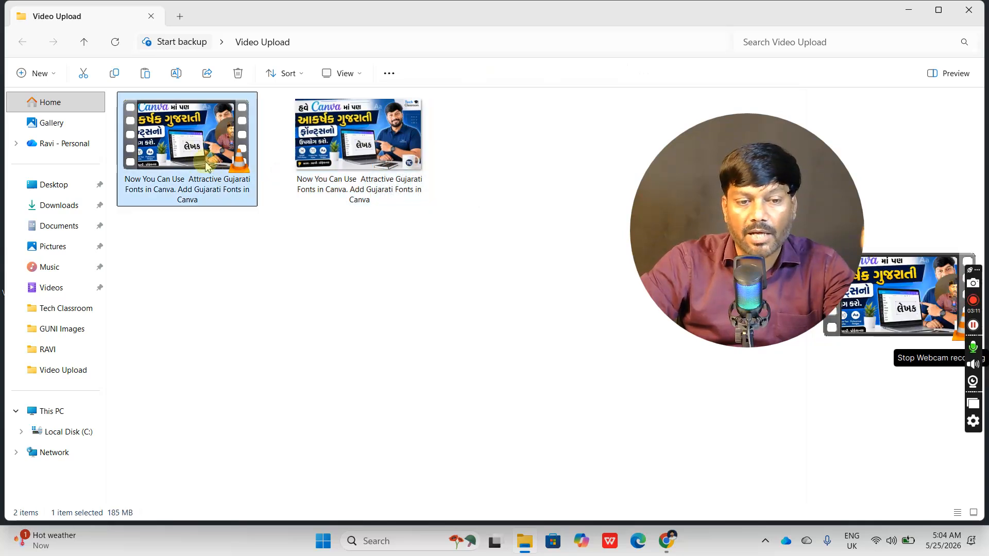
pyautogui.click(361, 169)
pyautogui.click(219, 172)
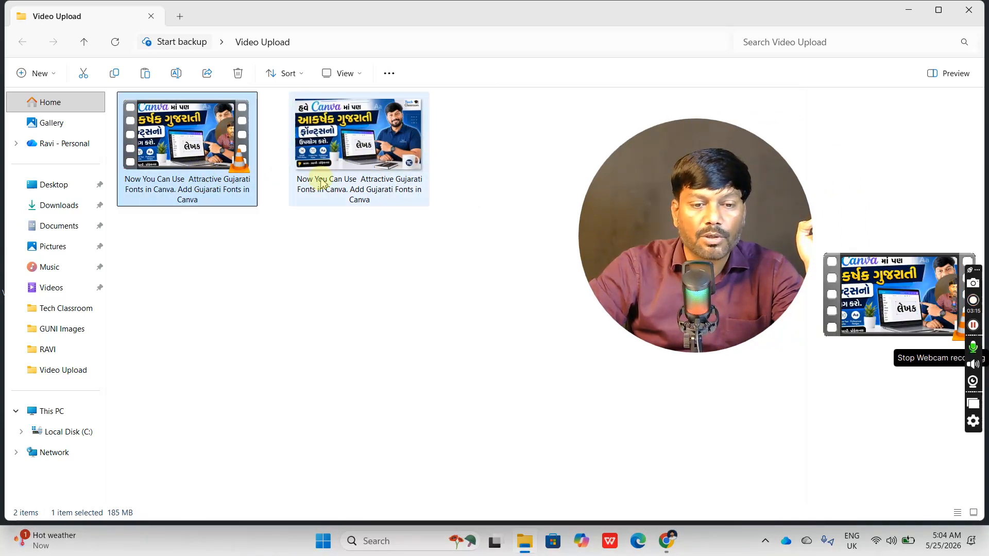
pyautogui.click(333, 192)
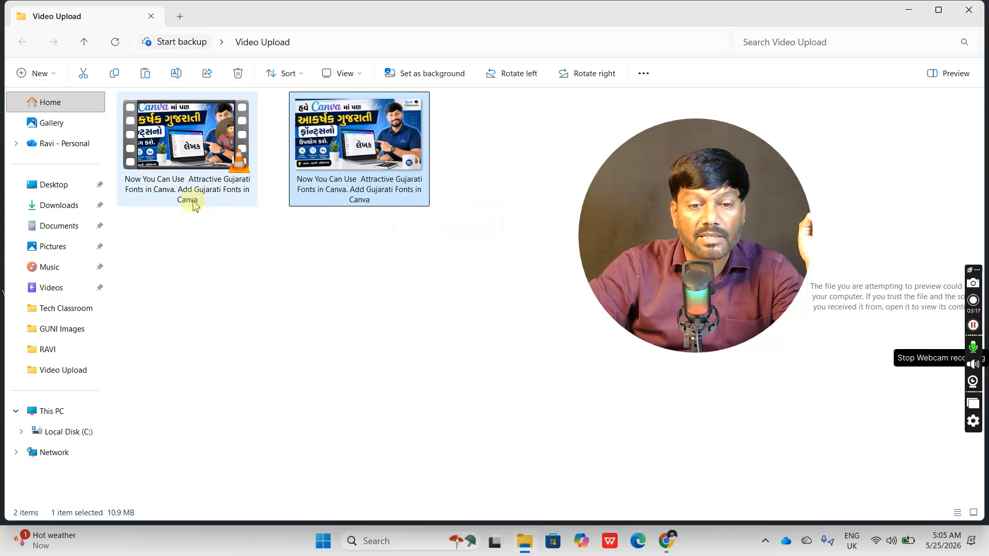
pyautogui.moveTo(194, 205)
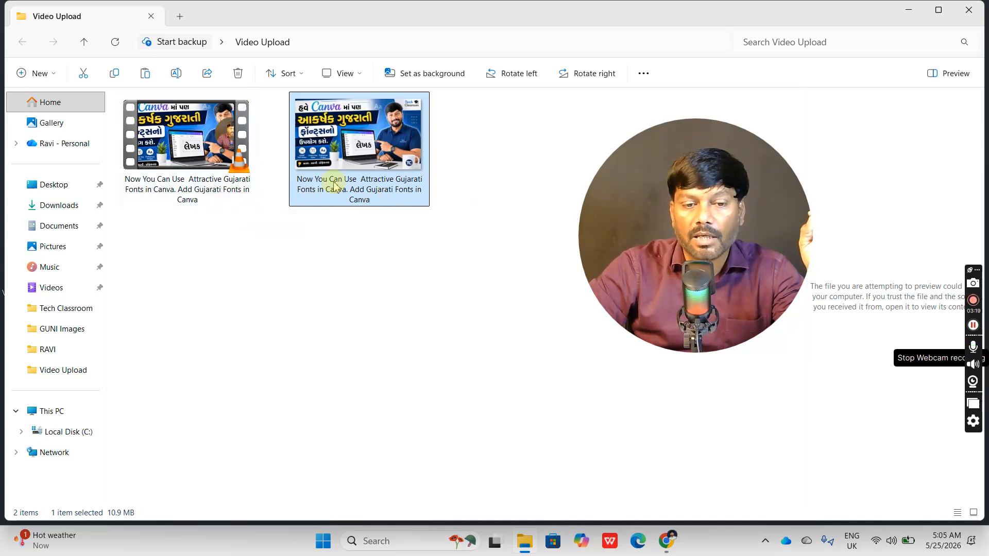
pyautogui.click(329, 253)
pyautogui.moveTo(341, 193)
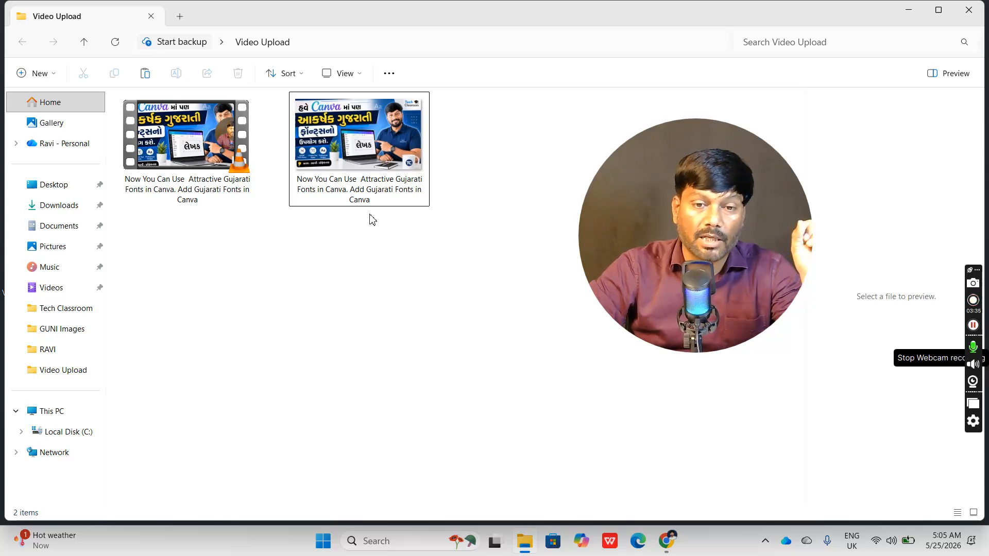
# - Open the thumbnail image to inspect it at a larger size and close the image viewer
pyautogui.click(363, 164)
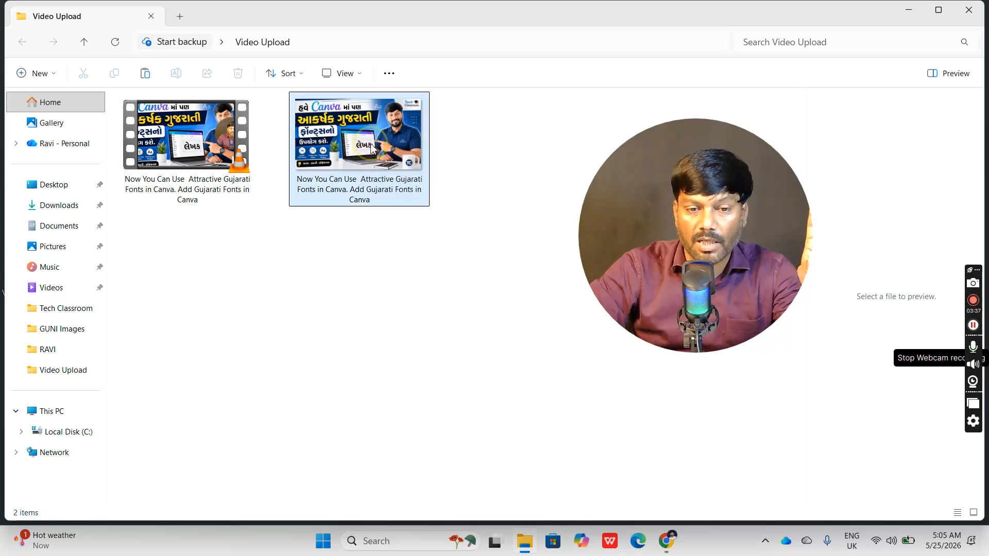
pyautogui.doubleClick(370, 148)
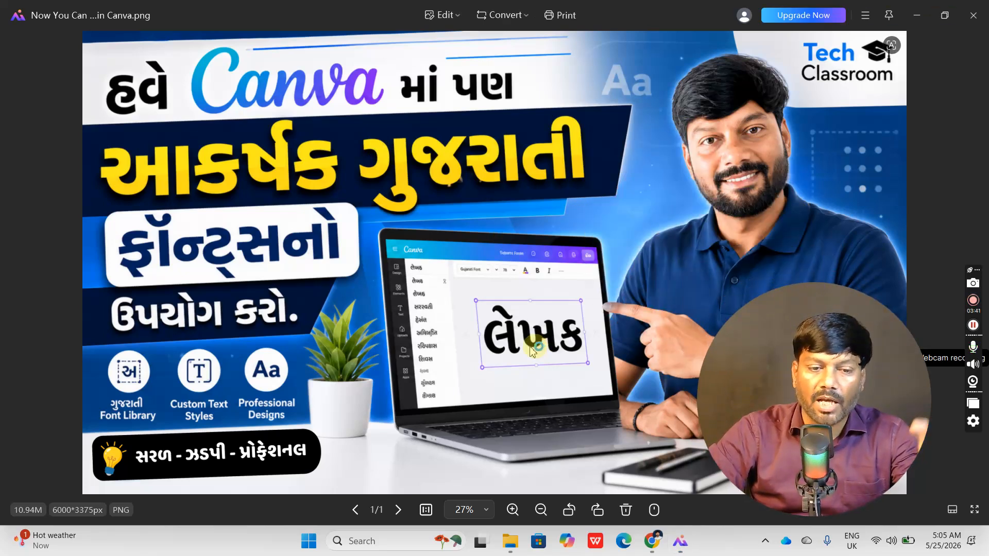
pyautogui.click(971, 16)
pyautogui.moveTo(727, 334); pyautogui.dragTo(636, 214)
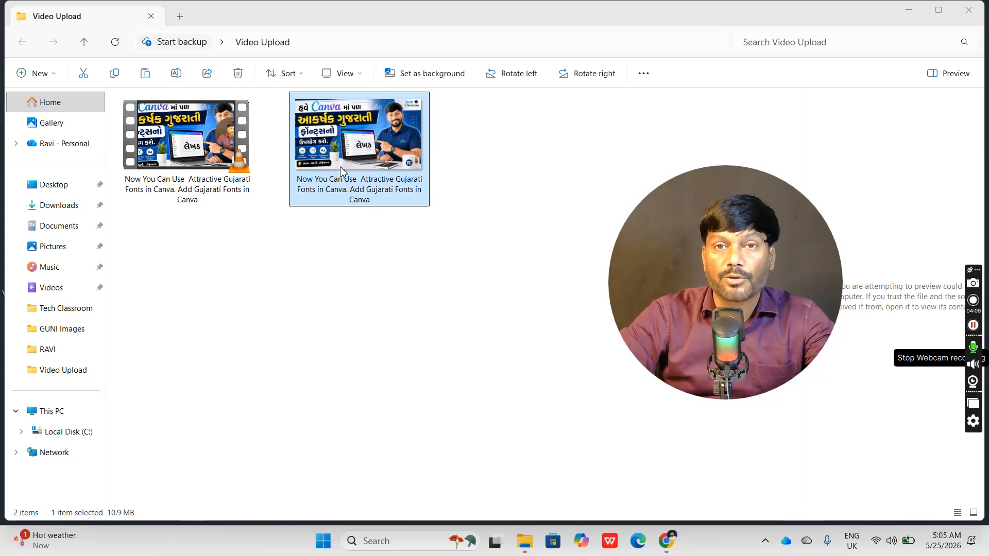
# - Check the video file and its matching thumbnail image in the folder
pyautogui.click(353, 289)
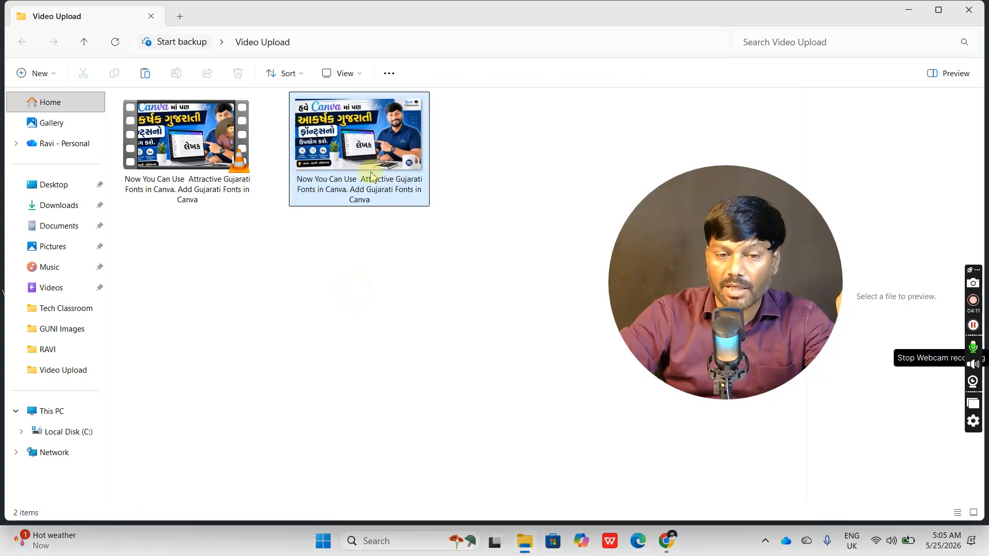
pyautogui.click(211, 152)
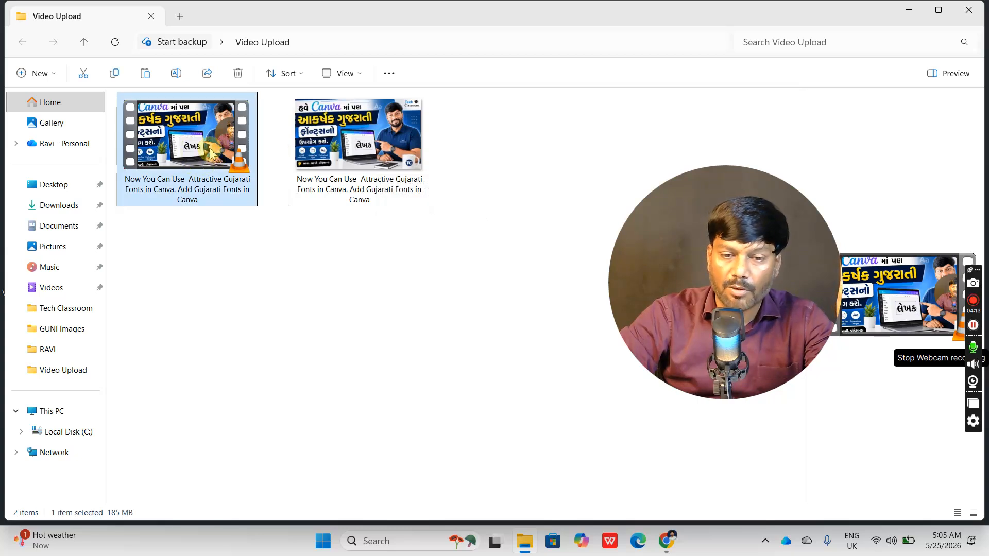
pyautogui.click(307, 273)
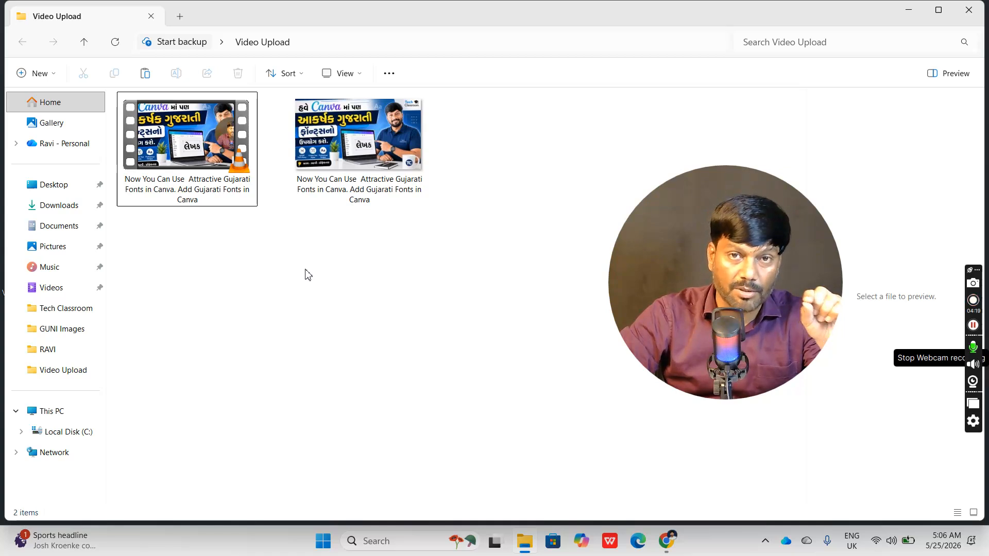
pyautogui.click(353, 189)
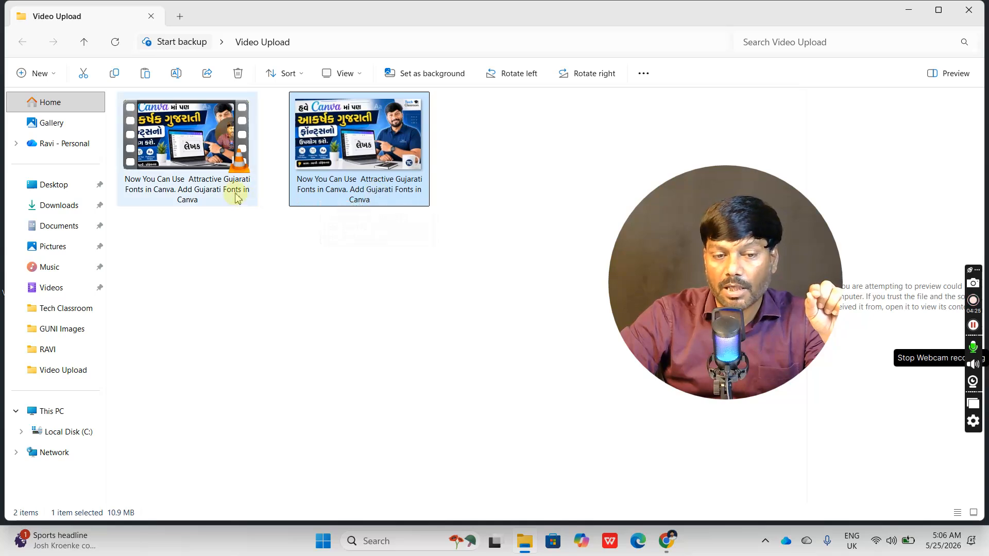
pyautogui.click(364, 165)
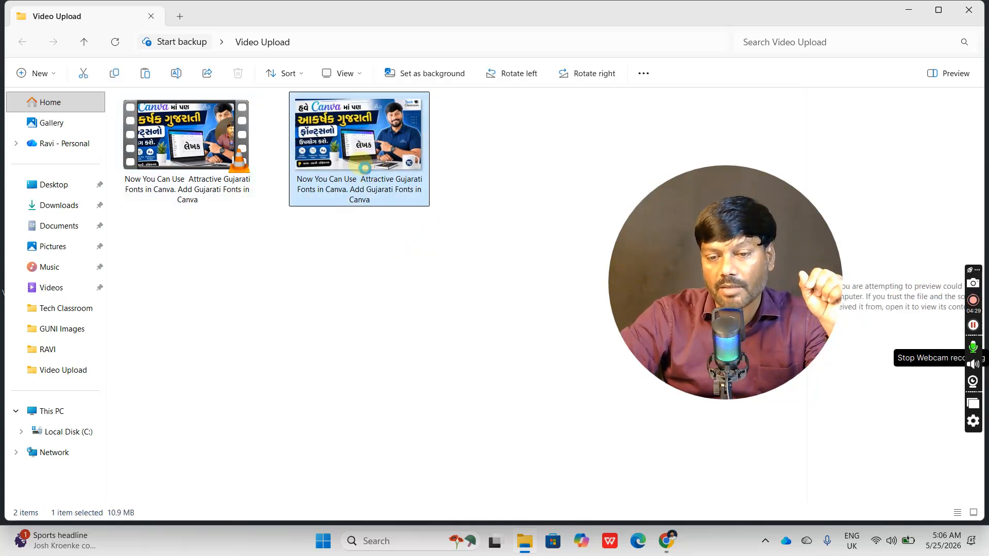
pyautogui.rightClick(364, 170)
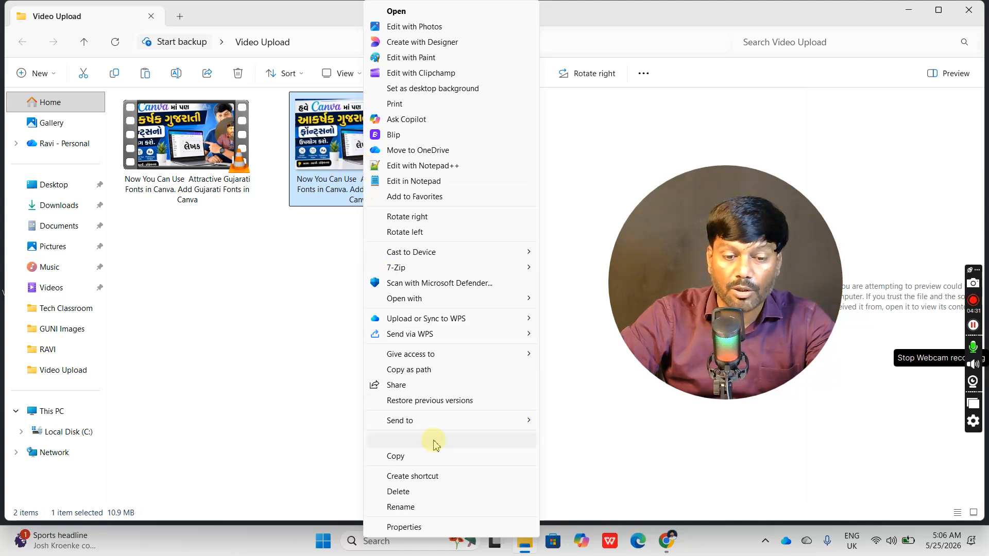
pyautogui.click(401, 506)
pyautogui.click(445, 267)
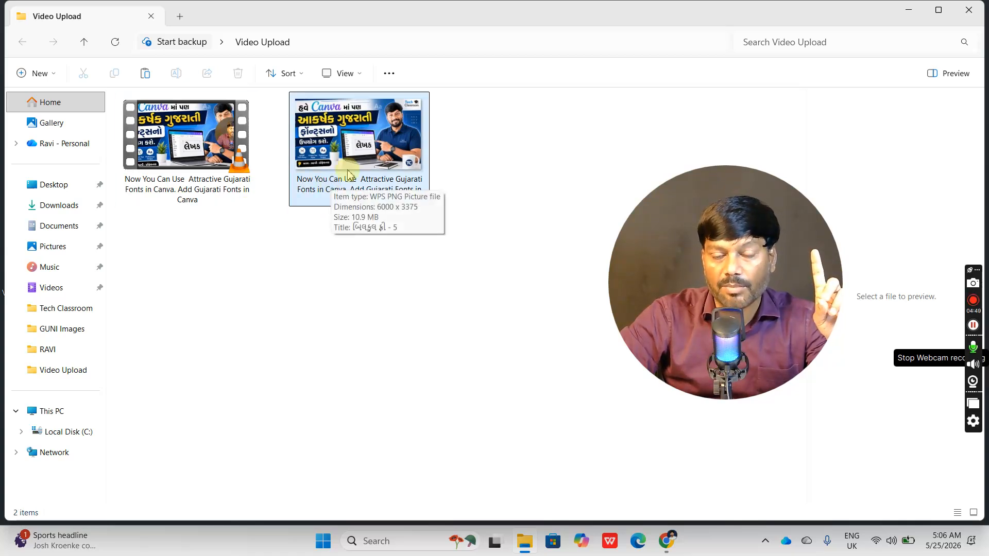
pyautogui.click(202, 195)
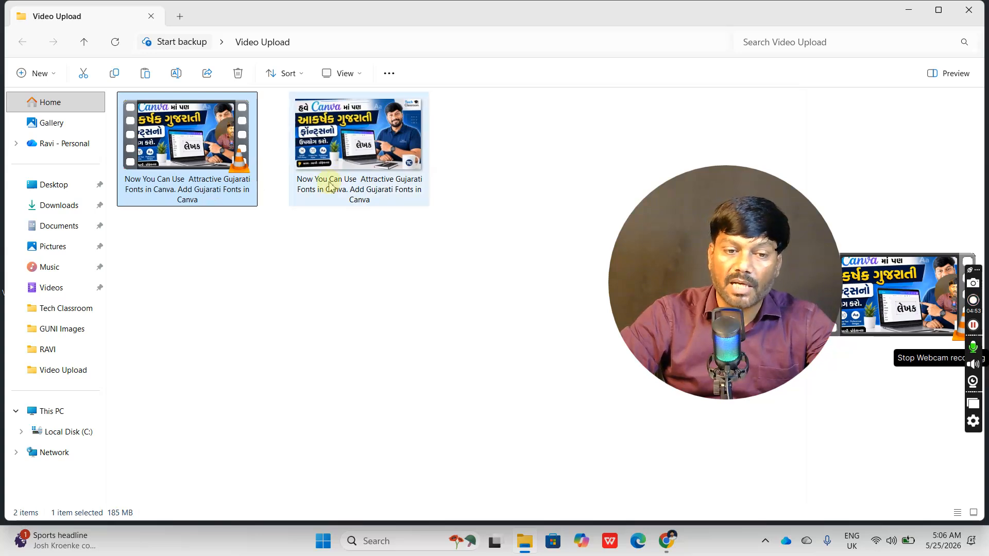
pyautogui.click(357, 154)
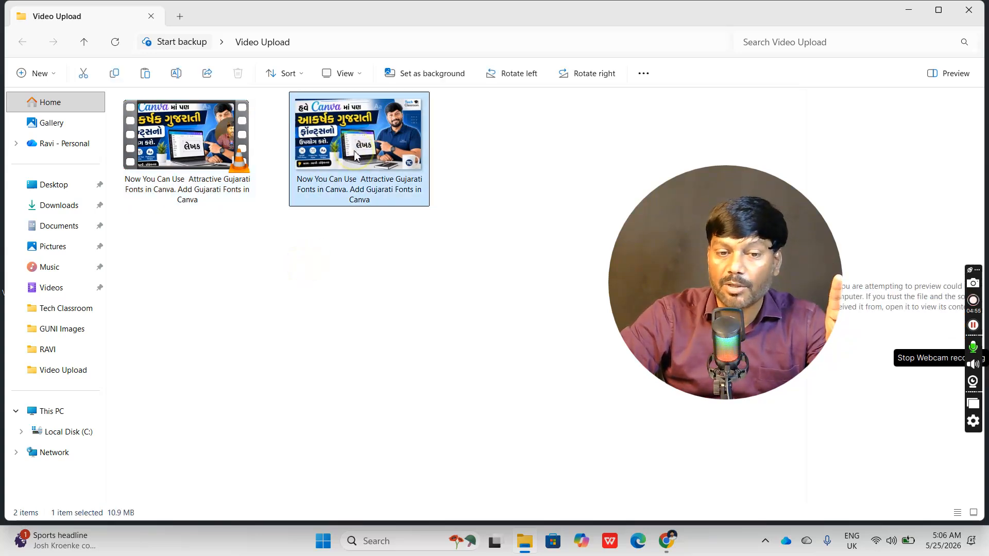
pyautogui.doubleClick(355, 152)
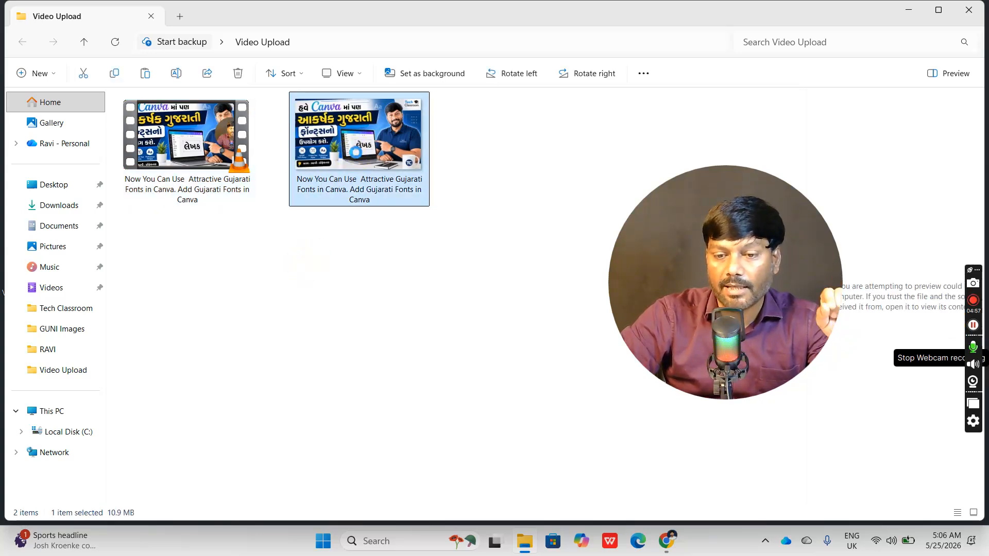
pyautogui.rightClick(355, 155)
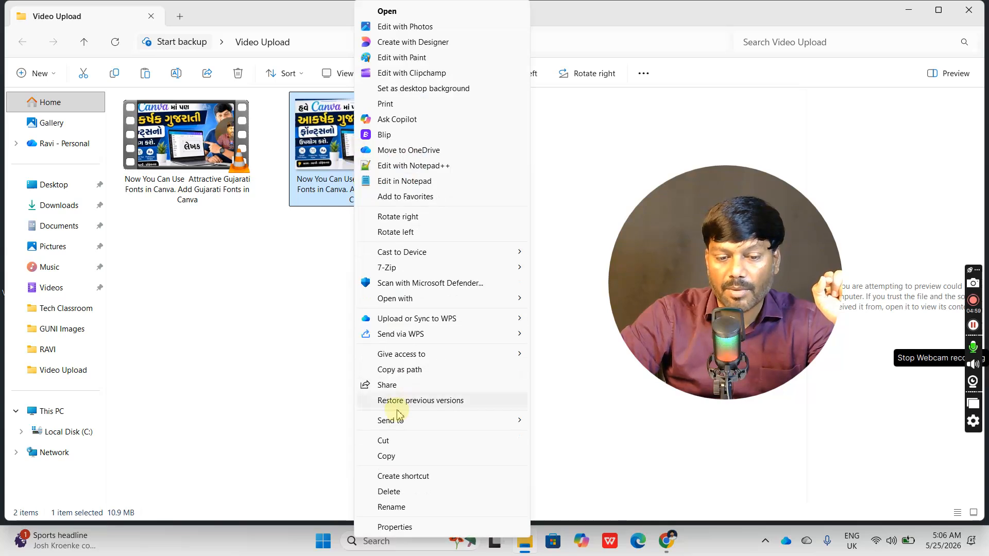
pyautogui.click(392, 506)
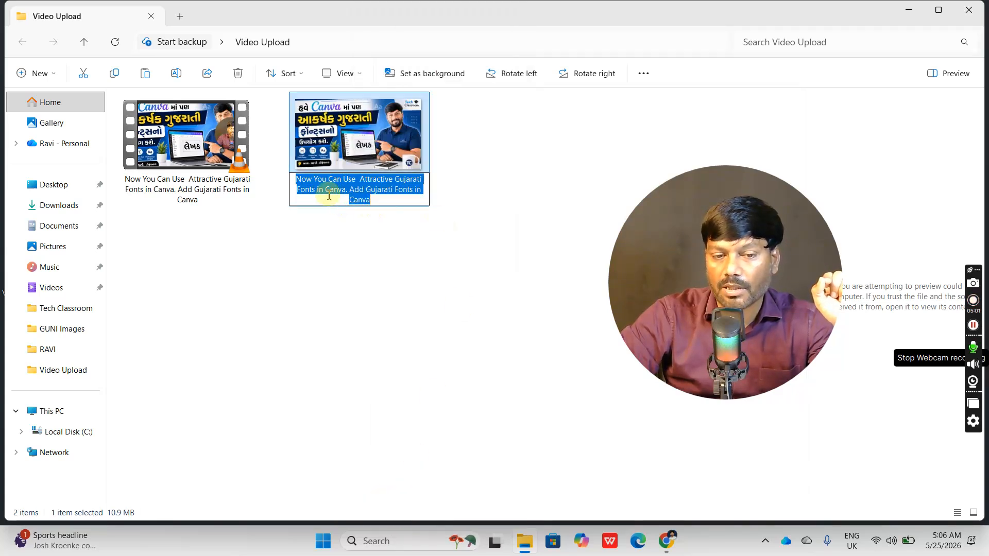
pyautogui.click(405, 246)
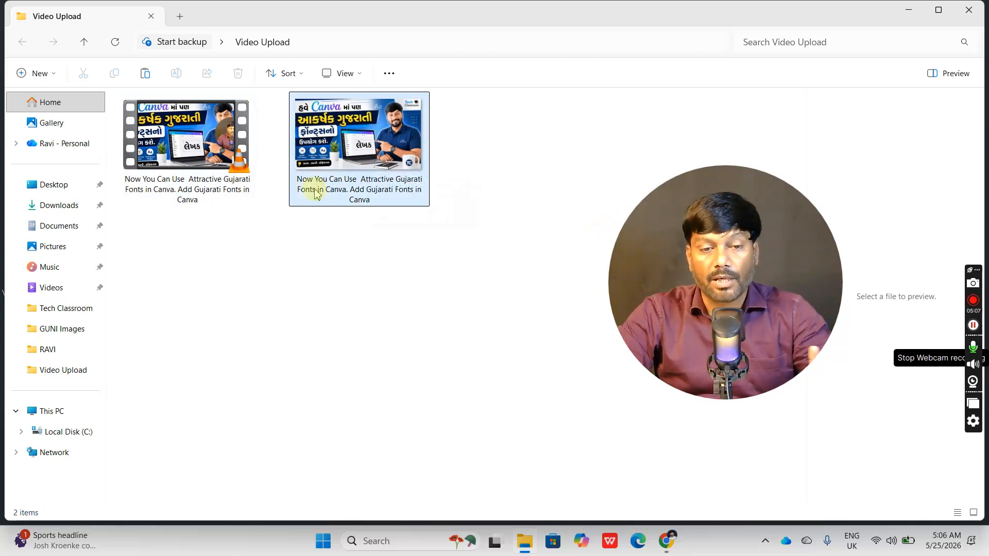
# - Close the Video Upload folder and switch back to the Tech Classroom YouTube channel page in Chrome
pyautogui.click(205, 188)
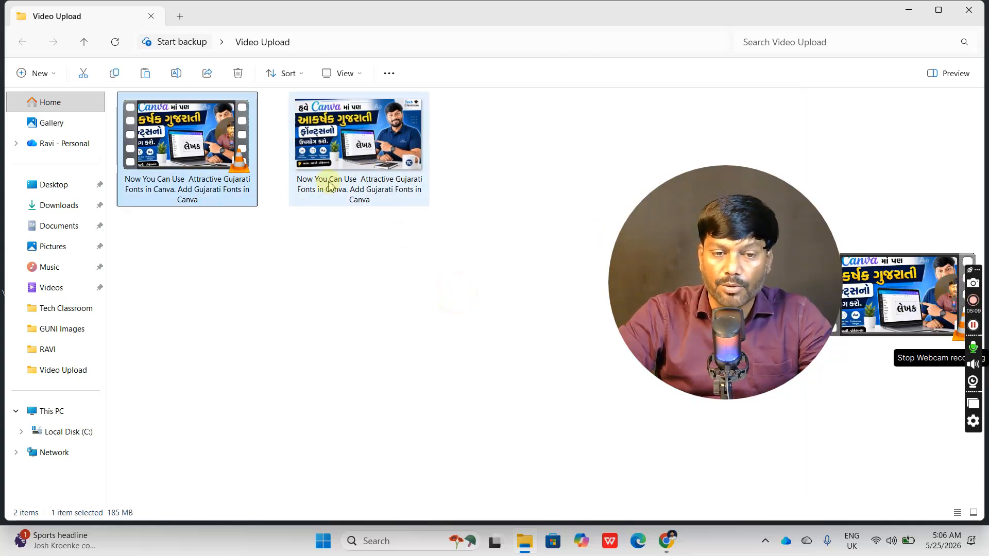
pyautogui.click(329, 185)
pyautogui.click(969, 10)
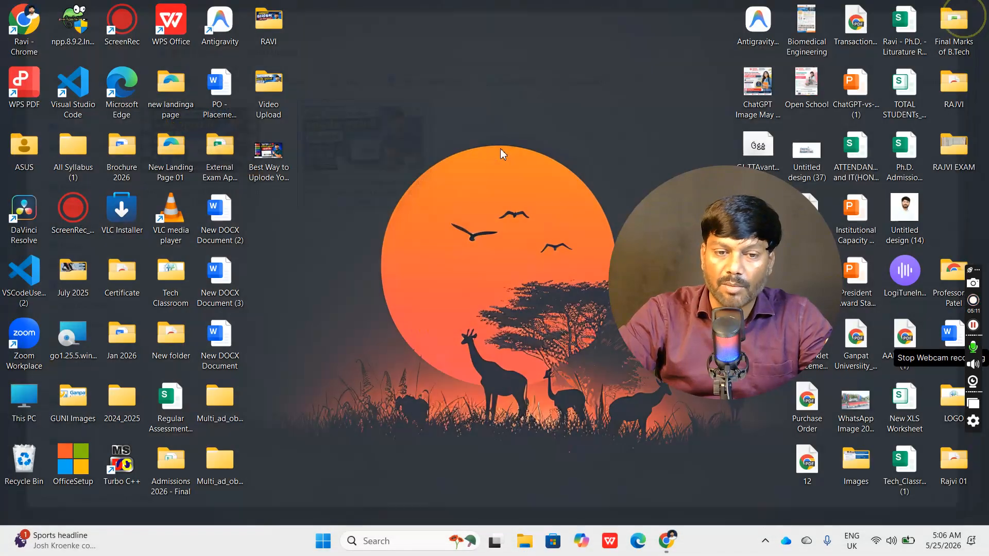
pyautogui.click(666, 541)
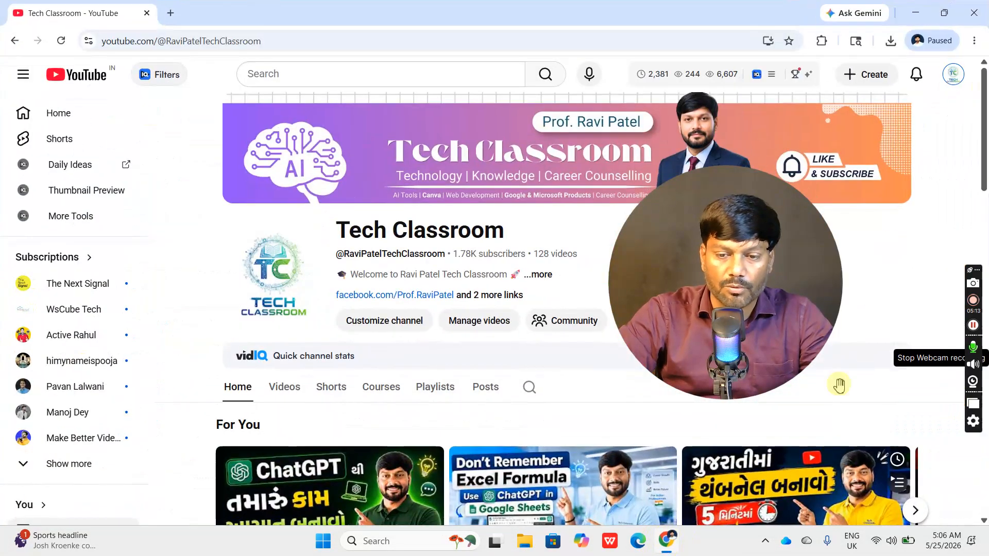
# - Start a new video upload for the channel so that the file selection dialog of YouTube Studio opens
pyautogui.moveTo(657, 282); pyautogui.dragTo(93, 349)
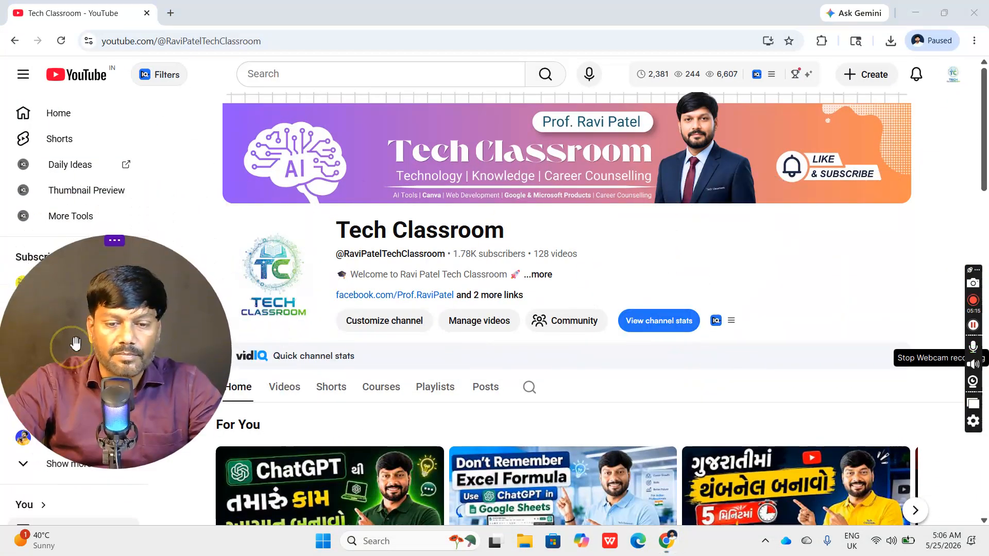
pyautogui.click(874, 77)
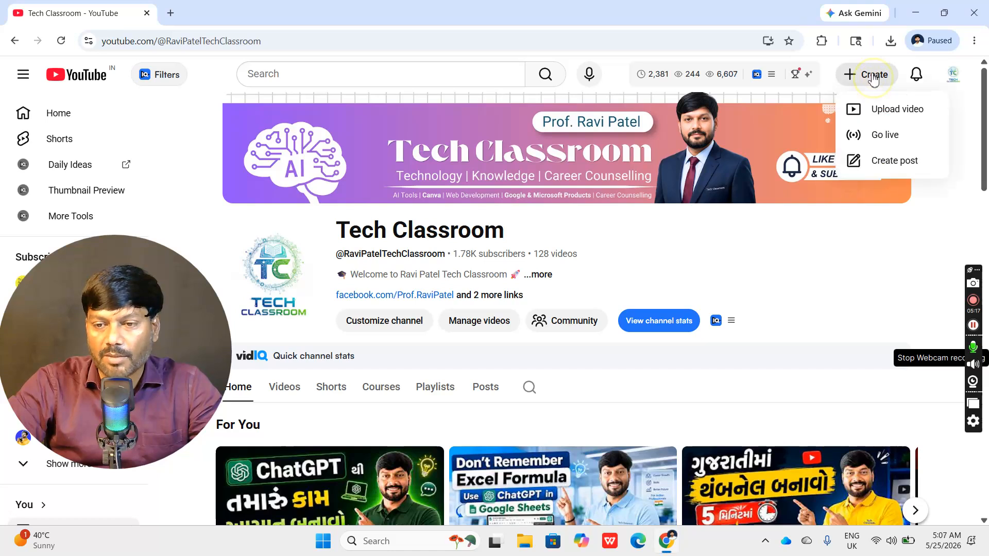
pyautogui.click(884, 108)
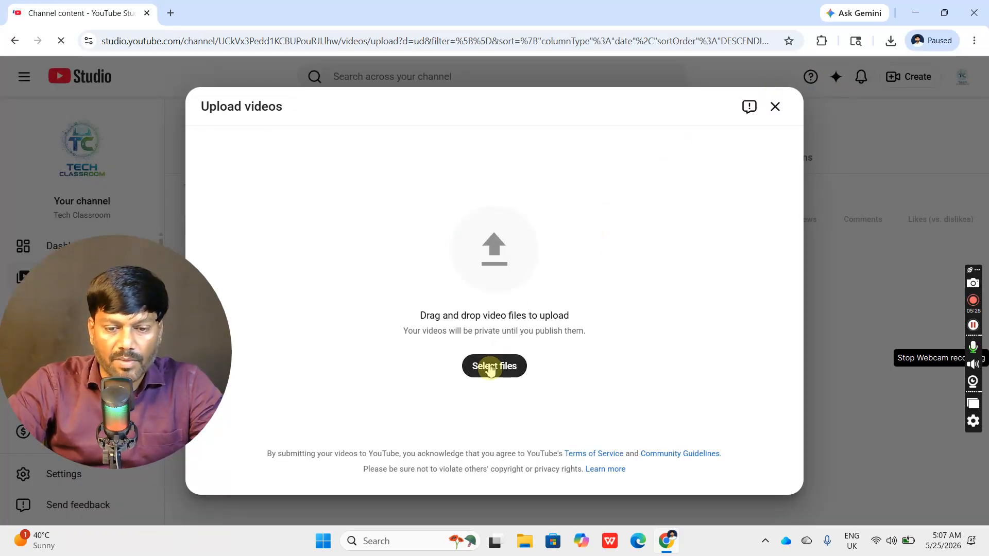
# - Upload the video "Now You Can Use Attractive Gujarati Fonts in Canva. Add Gujarati Fonts in Canva" from the Video Upload folder on the Desktop
pyautogui.click(490, 369)
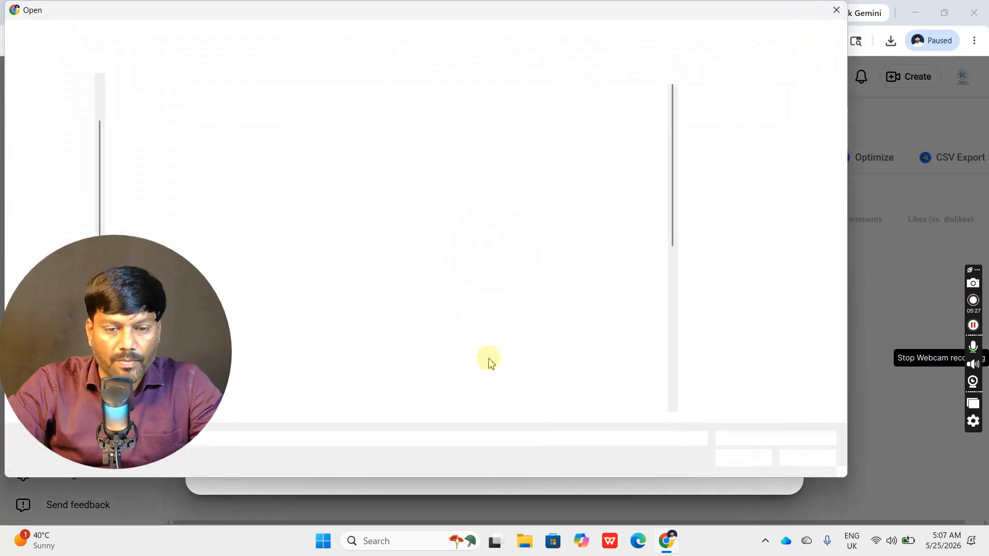
pyautogui.click(50, 126)
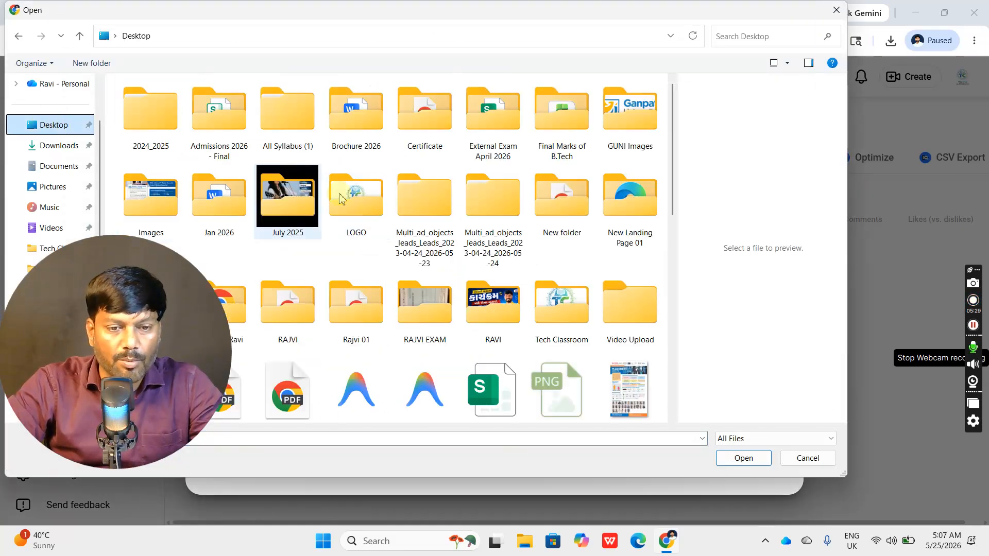
pyautogui.click(618, 313)
pyautogui.doubleClick(618, 313)
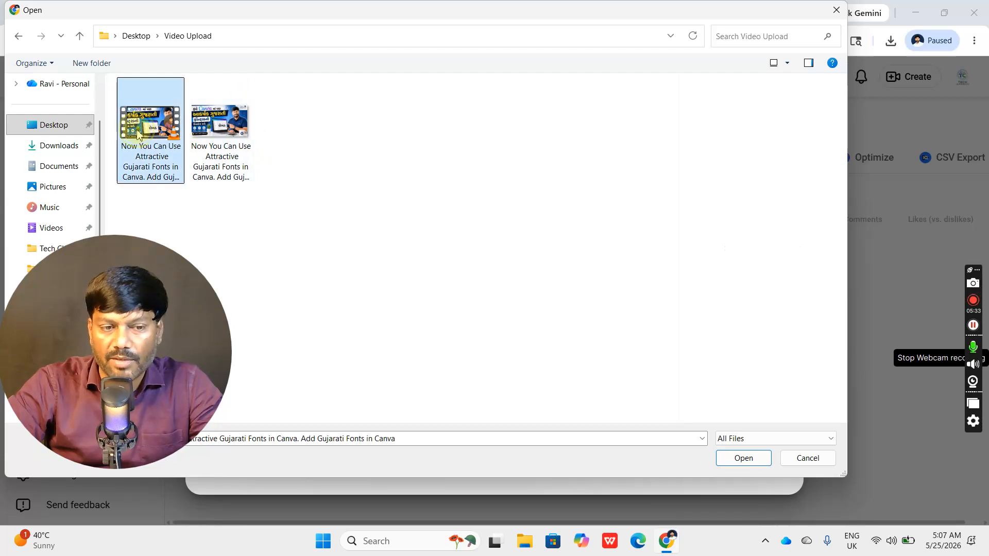
pyautogui.doubleClick(138, 134)
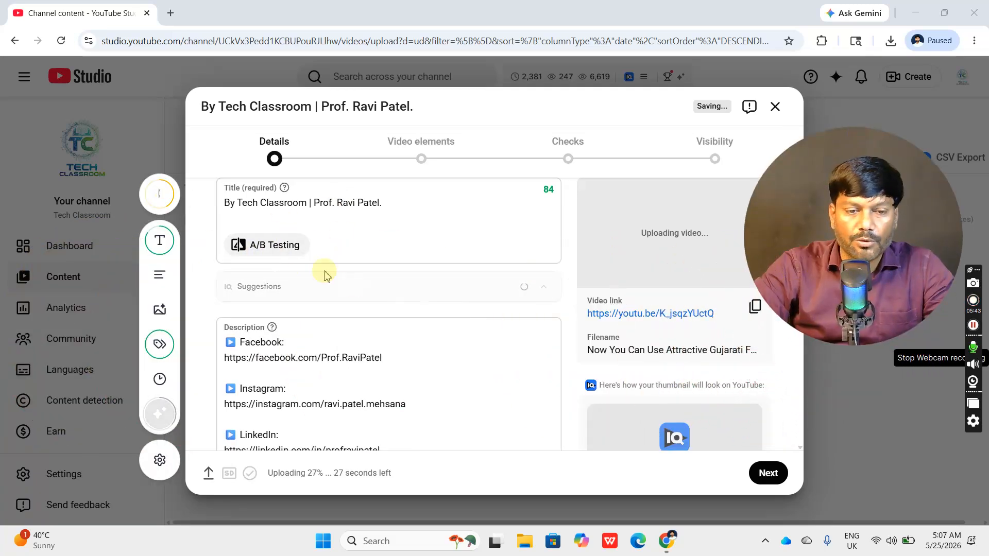
# - Copy the thumbnail image's file name in the Video Upload folder and paste it before the default text in the video title
pyautogui.click(356, 210)
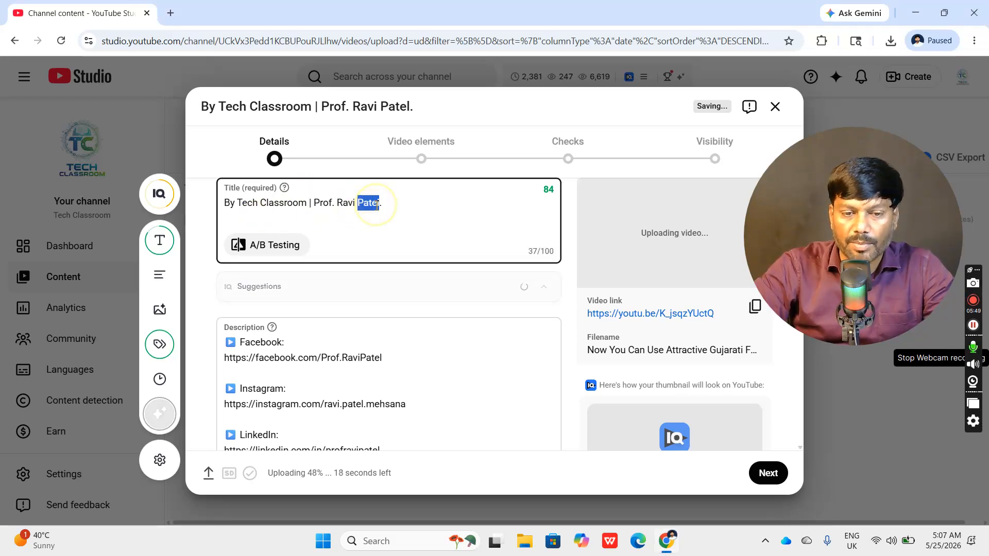
pyautogui.tripleClick(377, 206)
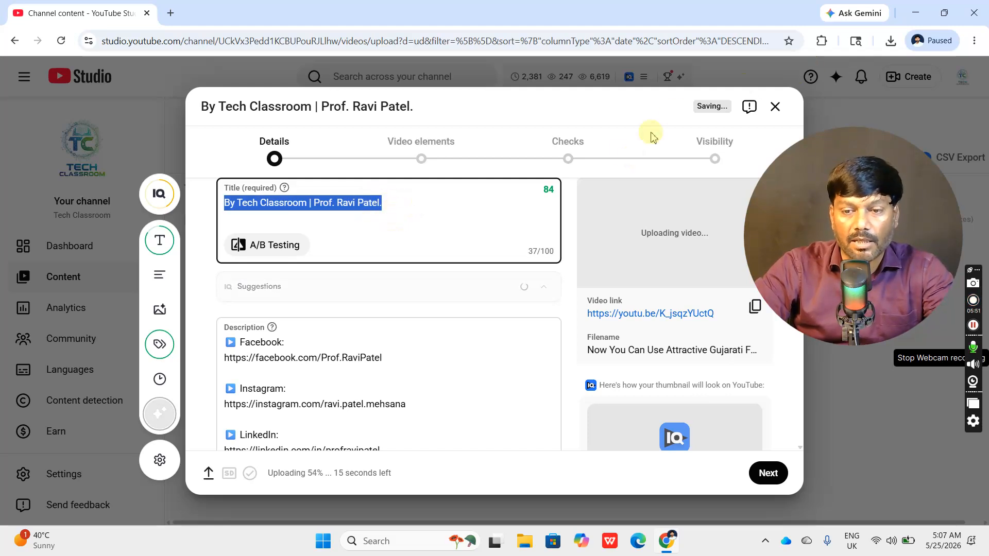
pyautogui.click(424, 215)
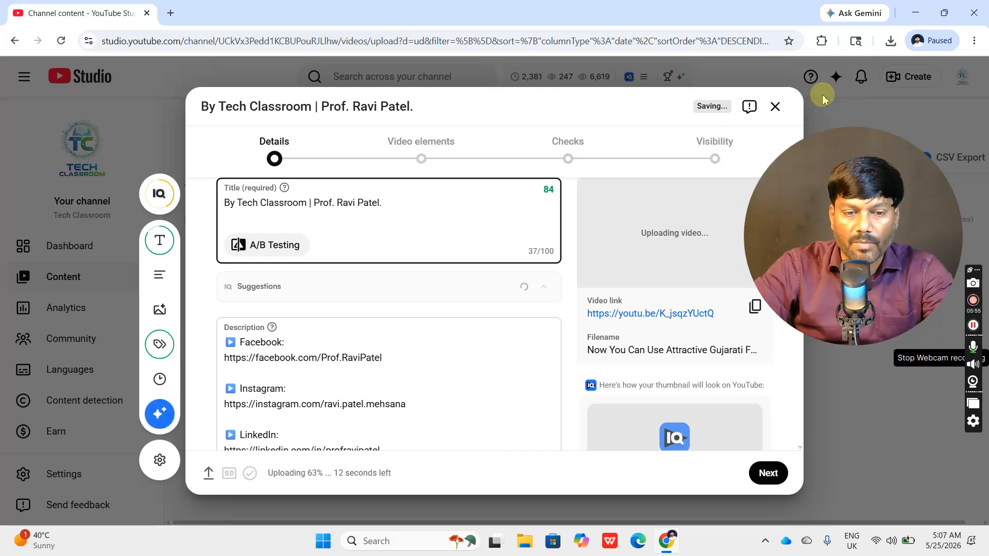
pyautogui.click(915, 13)
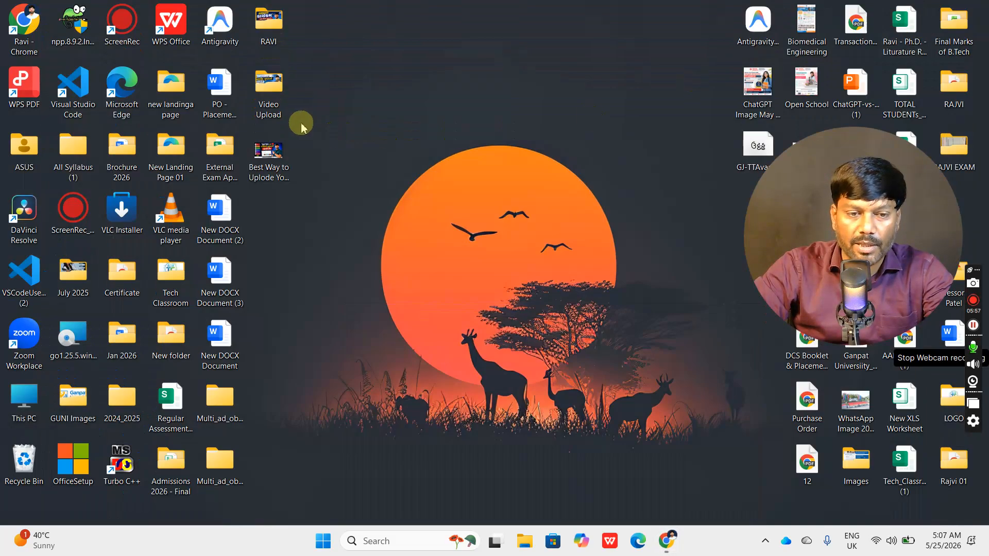
pyautogui.doubleClick(267, 87)
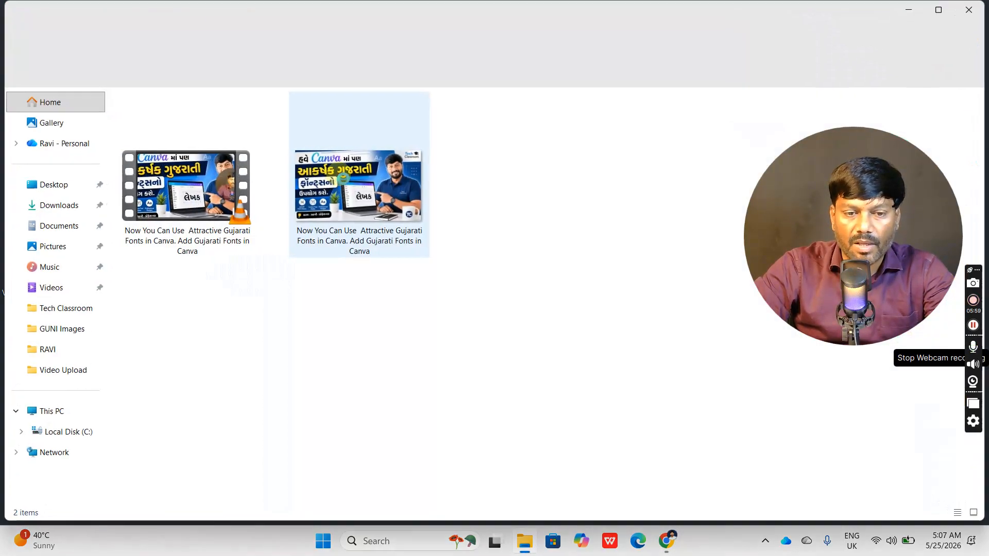
pyautogui.click(340, 190)
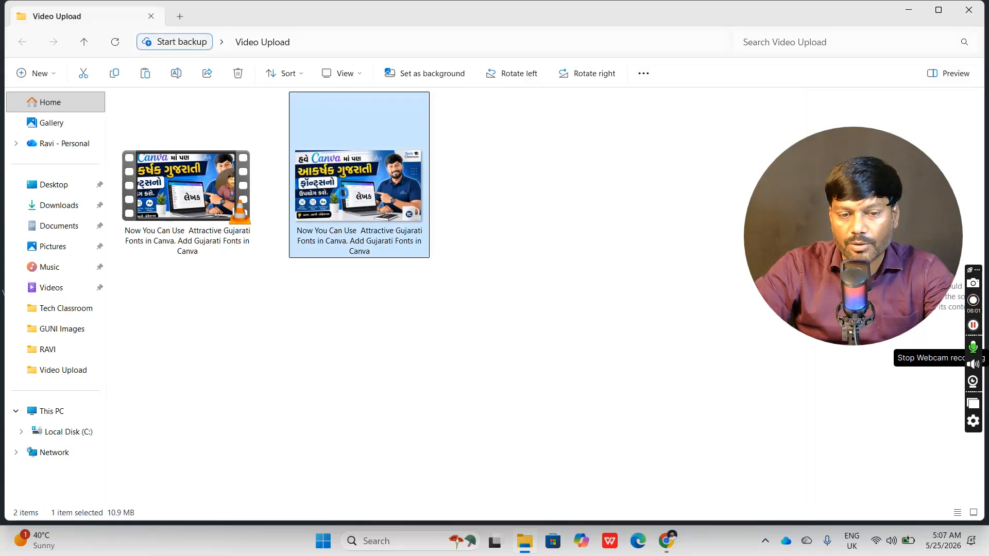
pyautogui.rightClick(342, 134)
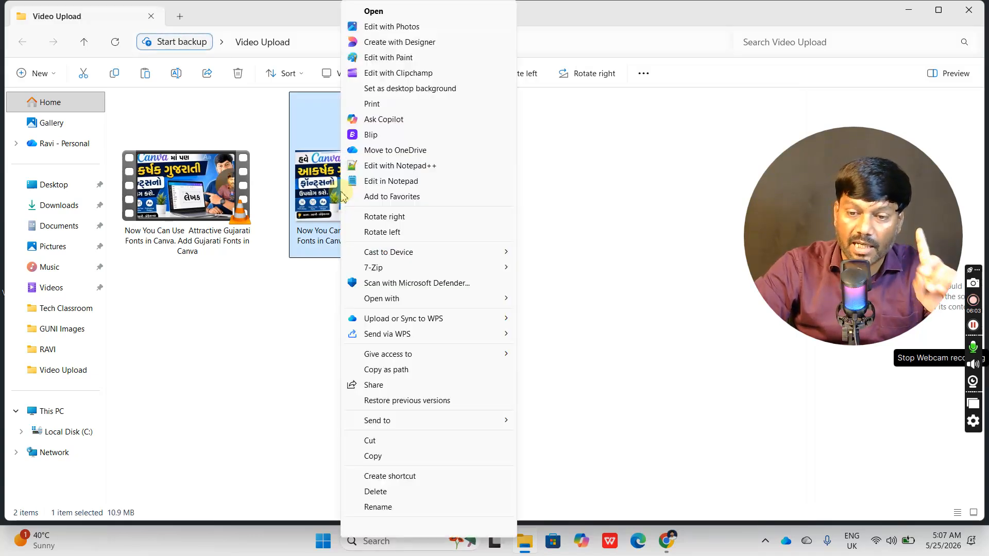
pyautogui.click(404, 507)
pyautogui.hotkey('ctrl', 'c')
pyautogui.click(435, 308)
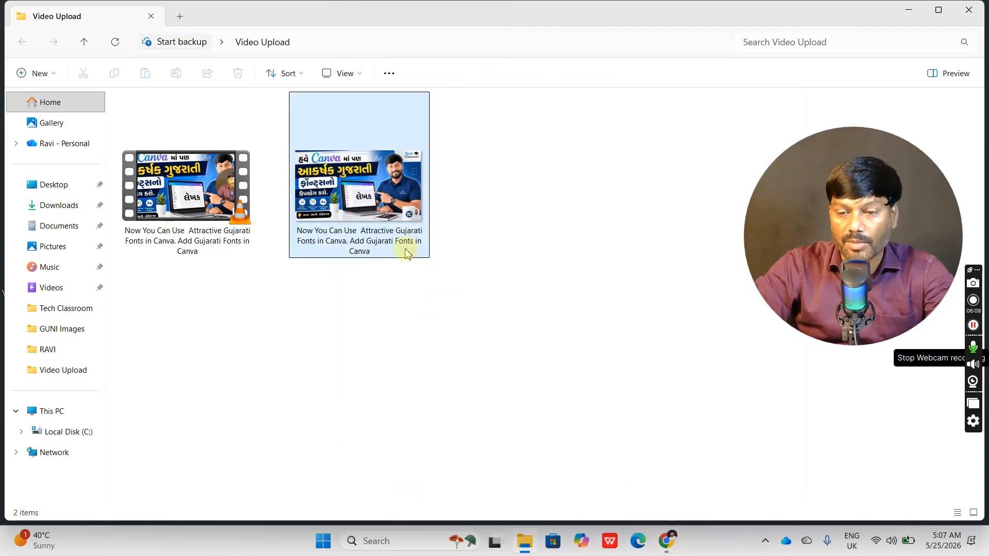
pyautogui.click(666, 541)
pyautogui.hotkey('ctrl', 'v')
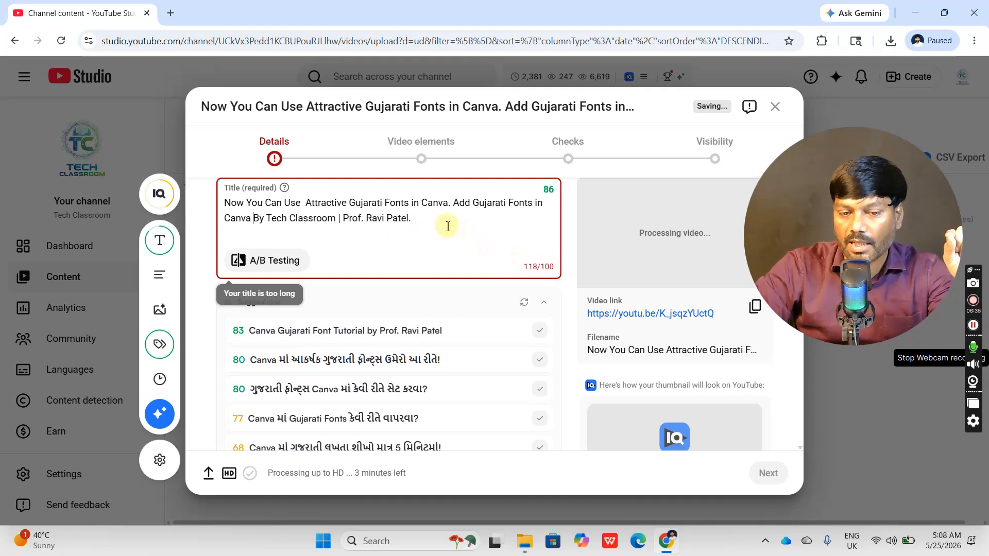
# - Shorten the video title by removing the professor's name from its end, so that it closes with "By Tech Classroom."
pyautogui.press('BackSpace')
pyautogui.press('BackSpace')
pyautogui.press('BackSpace')
pyautogui.press('BackSpace')
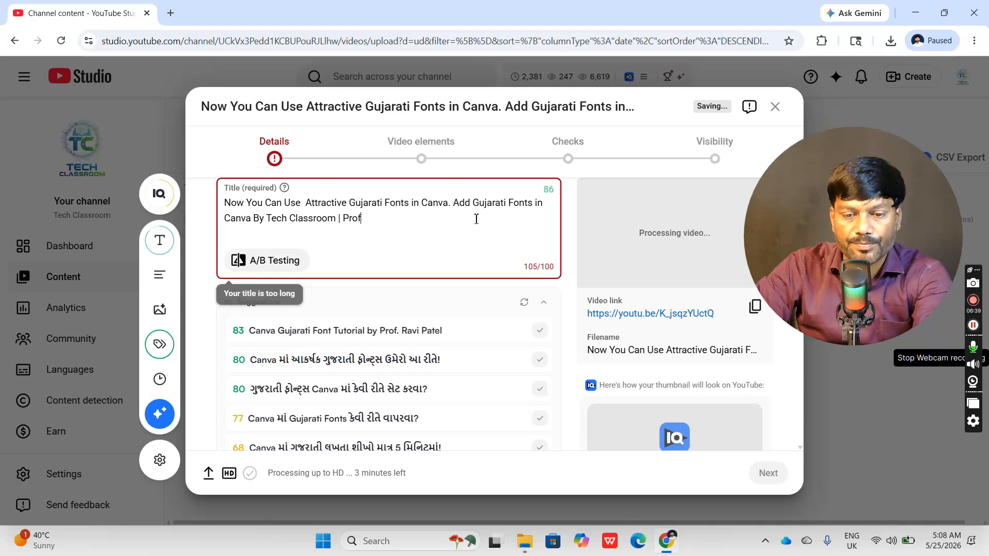
pyautogui.press('BackSpace')
pyautogui.press('BackSpace')
pyautogui.press('BackSpace')
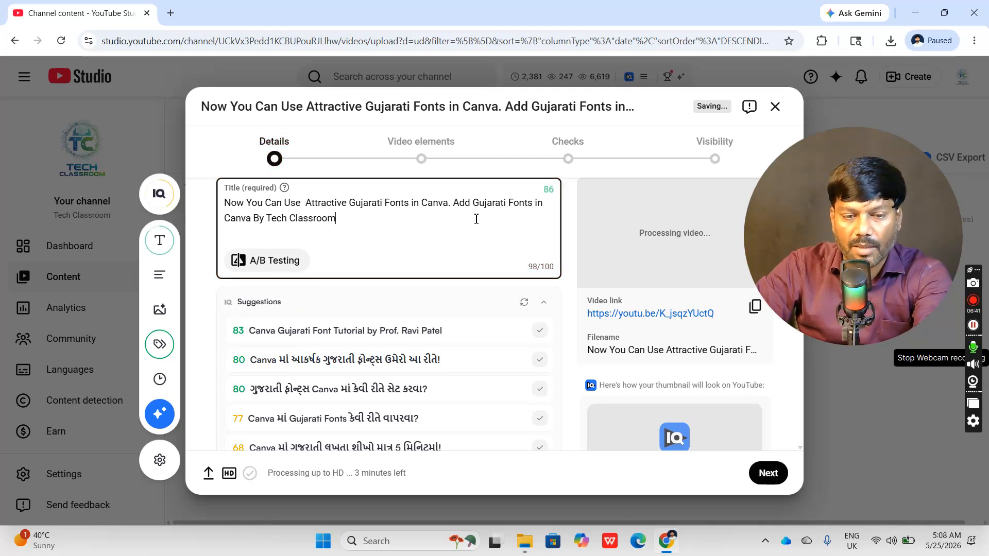
pyautogui.write('.')
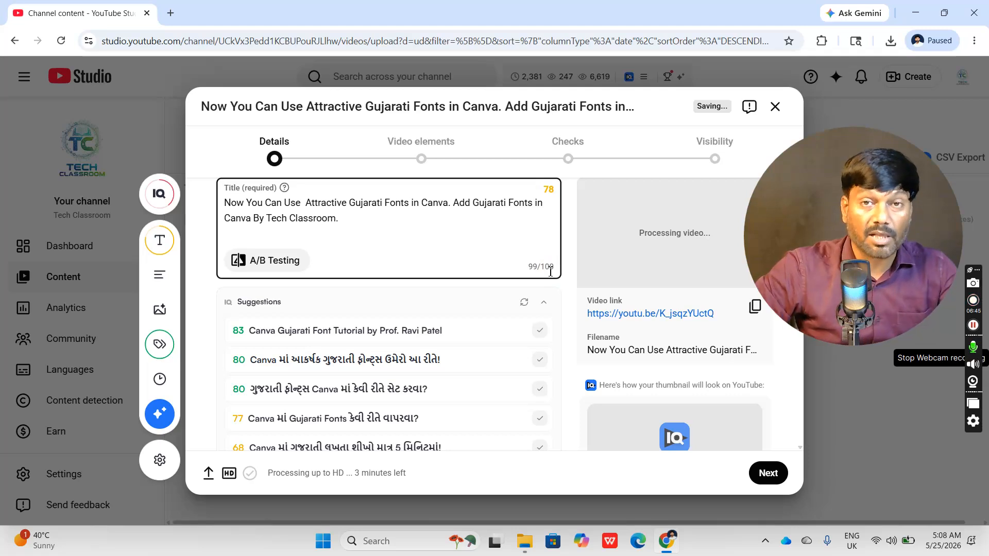
pyautogui.click(322, 224)
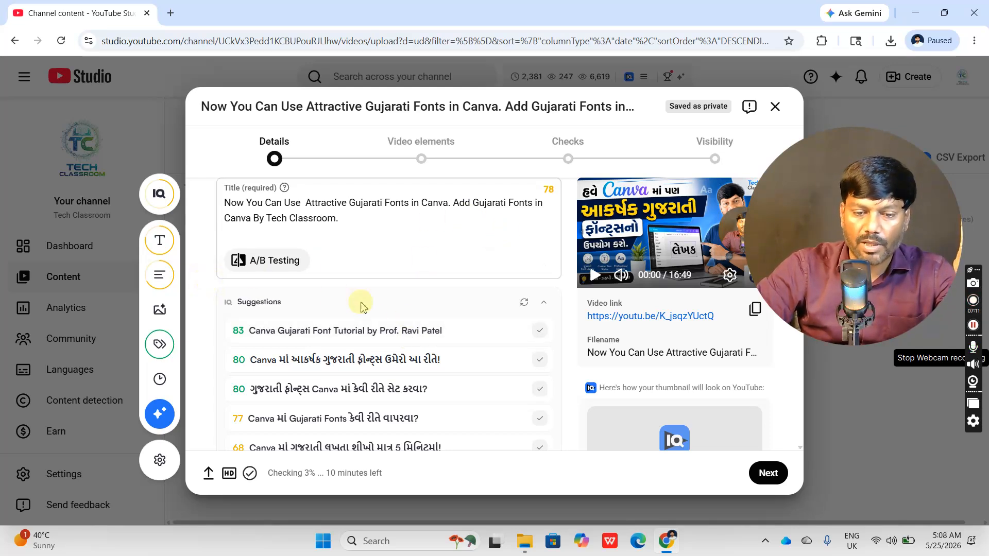
# - Examine the default description, including its Facebook, Instagram and LinkedIn links, channel support lines and hashtags
pyautogui.scroll(-2, 384, 325)
pyautogui.scroll(-5, 399, 343)
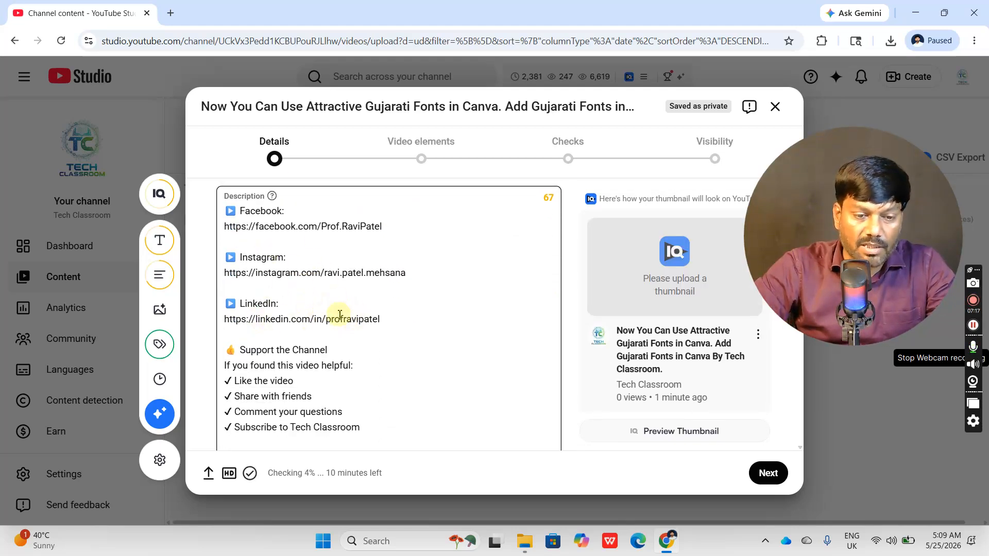
pyautogui.scroll(-1, 408, 310)
pyautogui.scroll(1, 399, 312)
pyautogui.click(299, 283)
pyautogui.scroll(2, 309, 281)
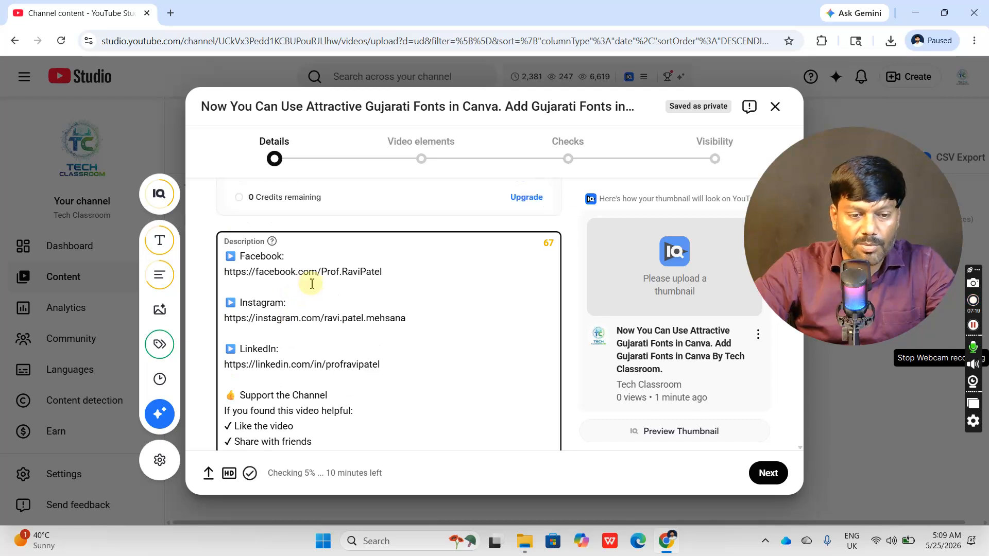
pyautogui.scroll(-2, 320, 302)
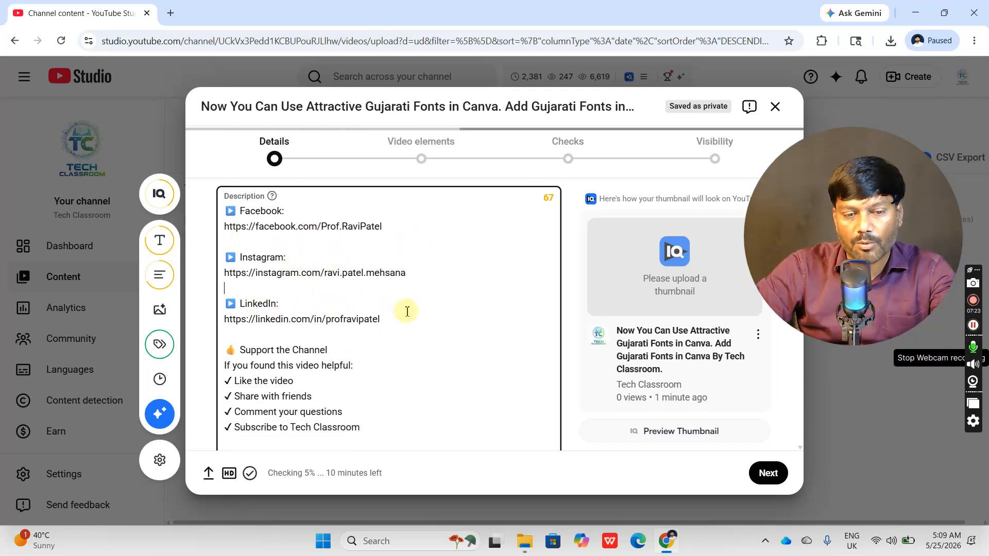
pyautogui.scroll(-2, 402, 340)
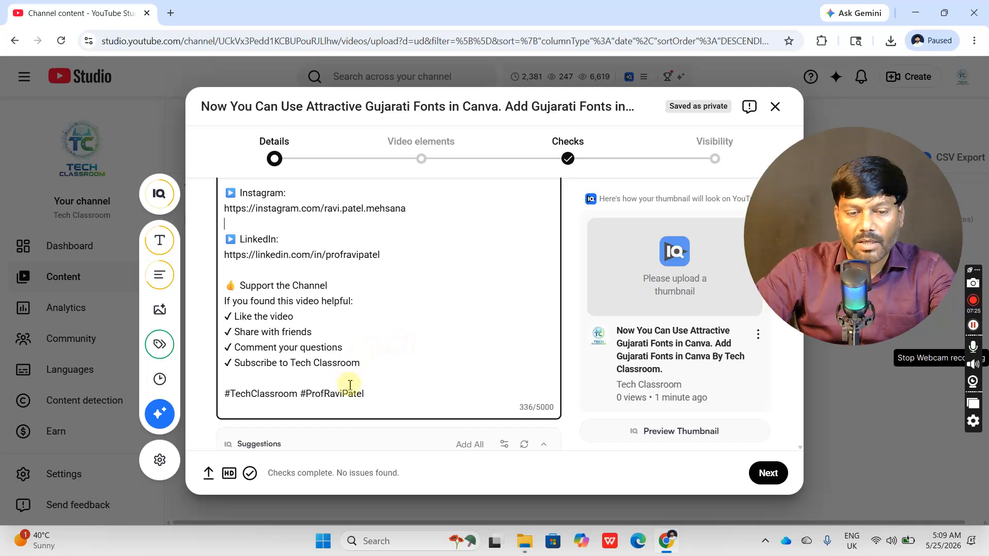
pyautogui.scroll(3, 379, 379)
pyautogui.scroll(-2, 376, 374)
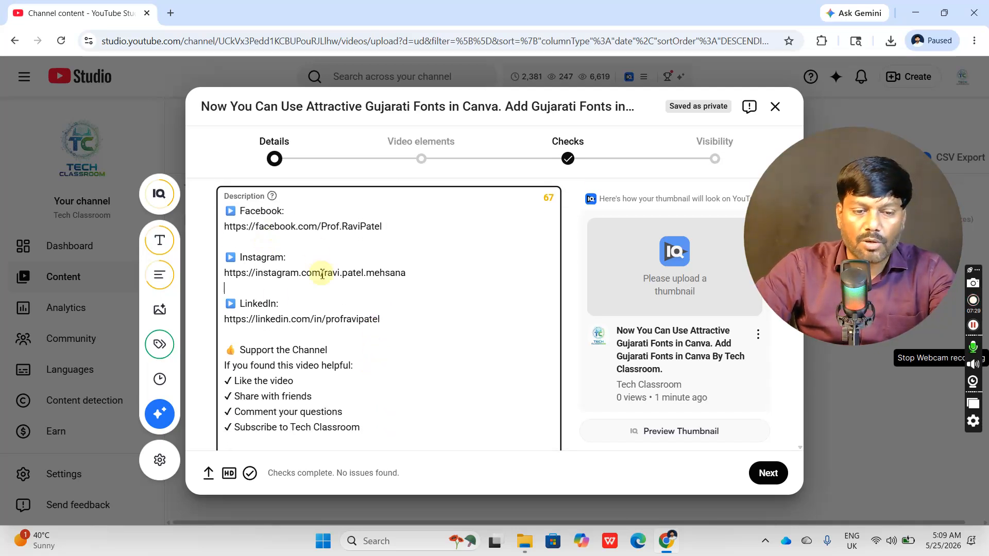
pyautogui.click(291, 288)
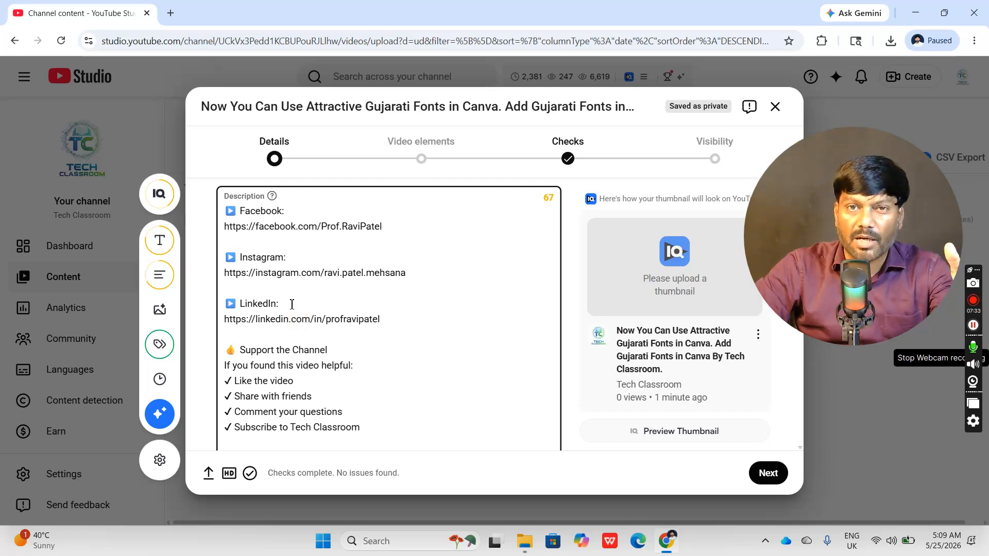
pyautogui.moveTo(381, 320); pyautogui.dragTo(227, 324)
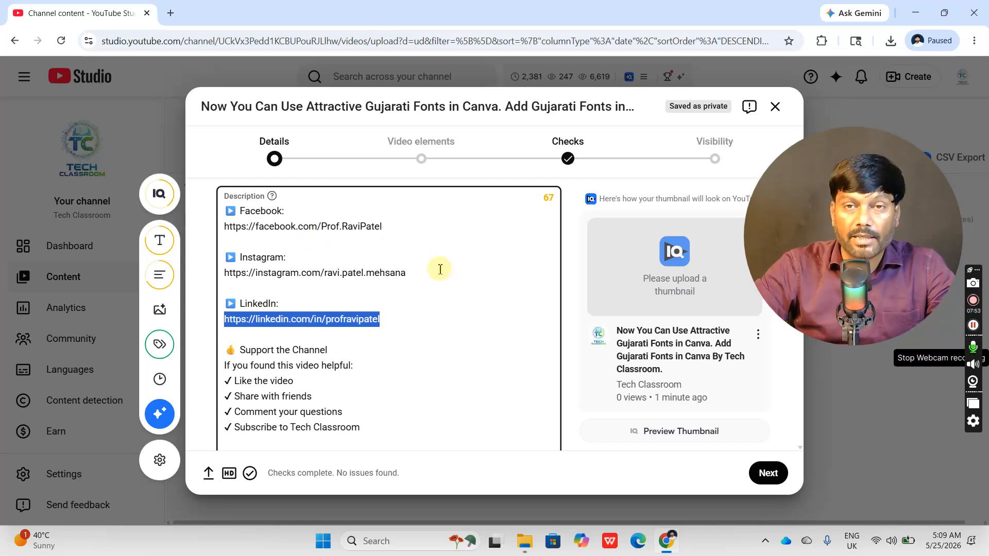
pyautogui.click(381, 303)
pyautogui.scroll(2, 288, 281)
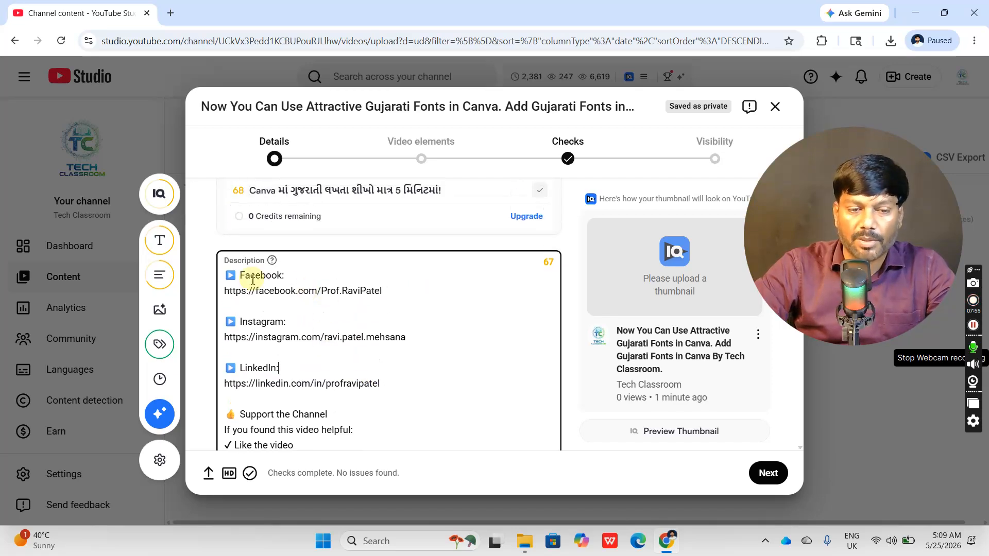
pyautogui.scroll(-1, 438, 322)
pyautogui.scroll(-3, 437, 322)
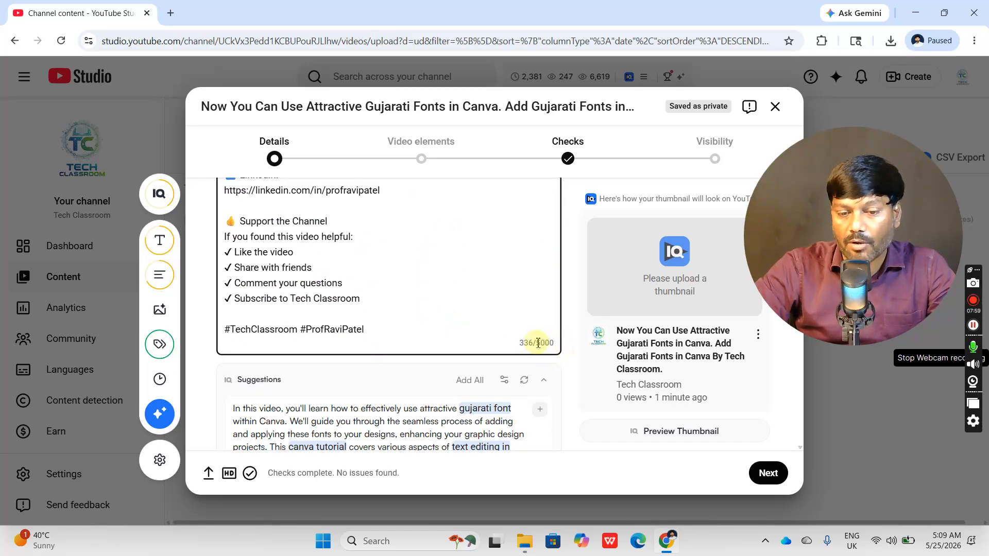
pyautogui.scroll(3, 408, 267)
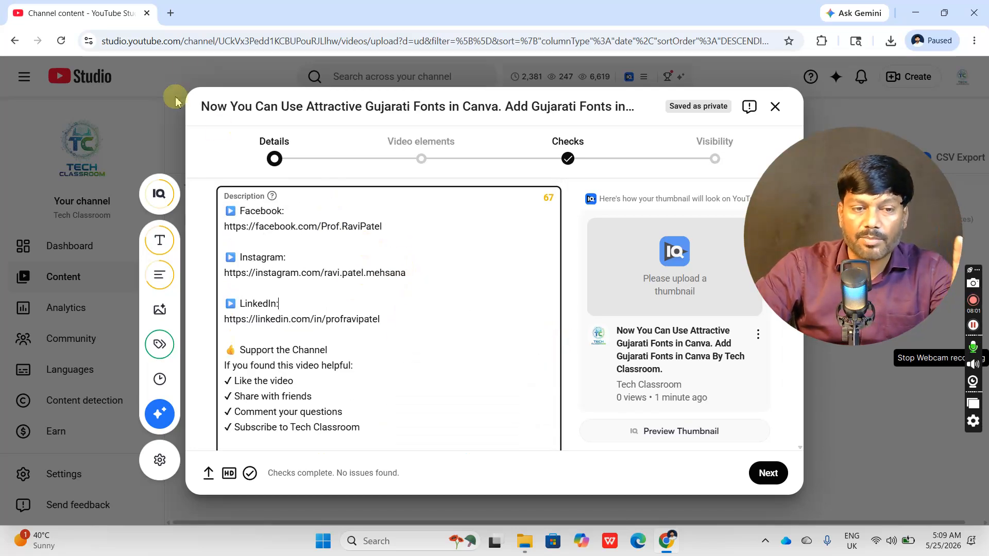
# - Open ChatGPT in a new browser tab and paste the copied file name into the prompt
pyautogui.click(171, 14)
pyautogui.write('chatgpt.com')
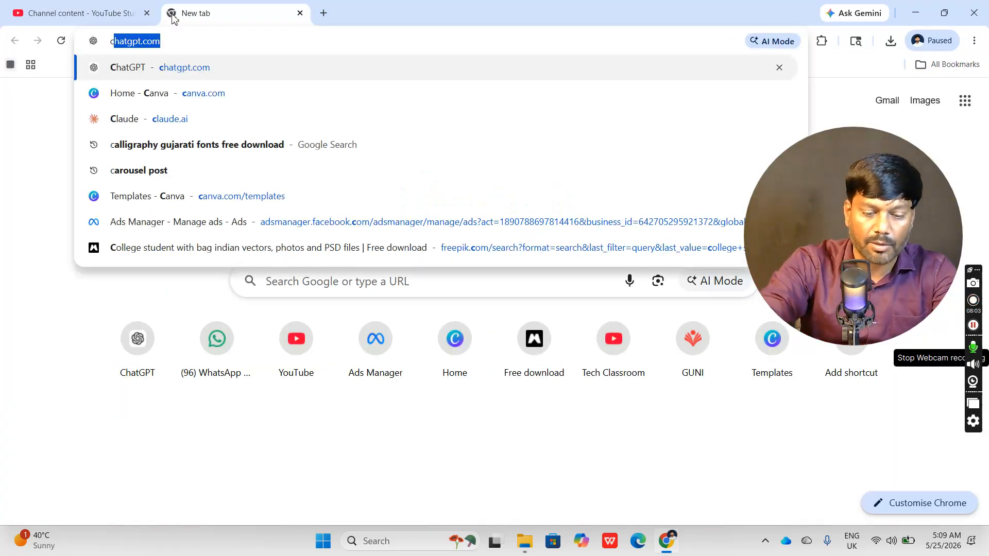
pyautogui.press('Return')
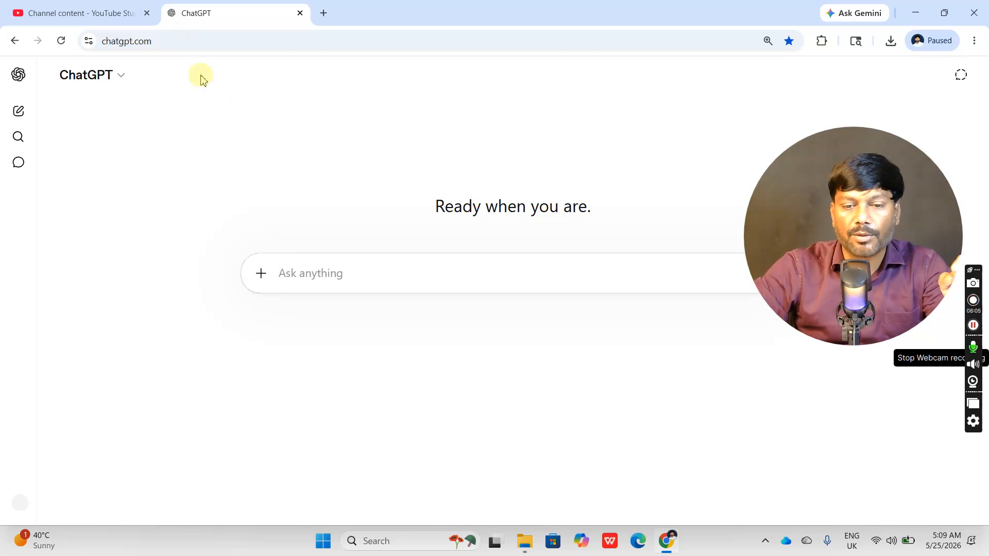
pyautogui.moveTo(752, 187); pyautogui.dragTo(740, 328)
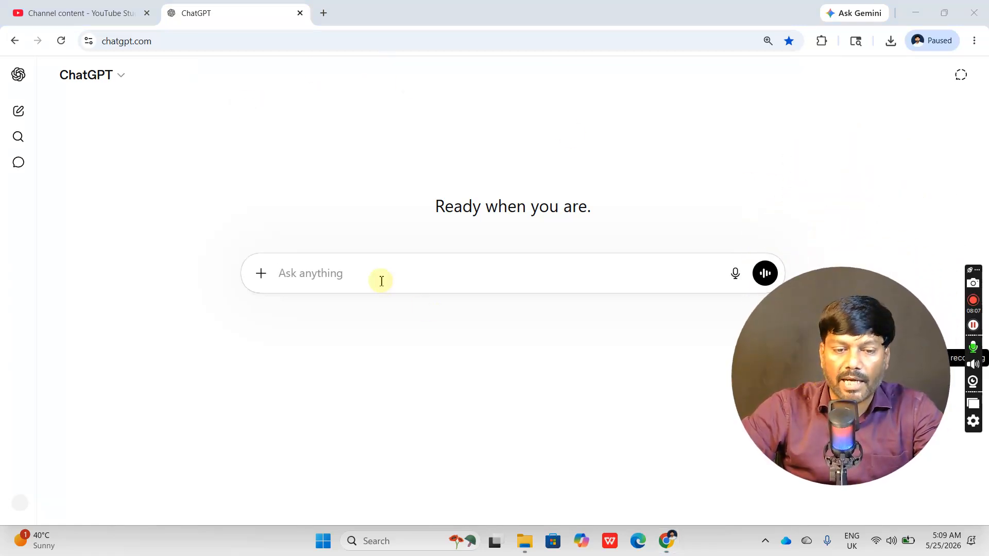
pyautogui.write('Now You Can Use  Attractive Gujarati Fonts in Canva. Add Gujarati Fonts in Canva')
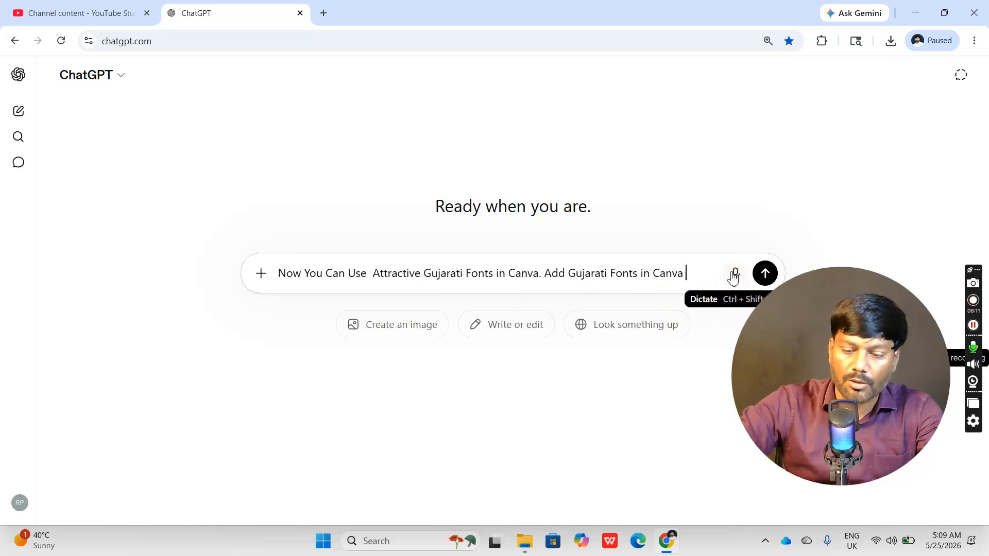
# - Copy the full video title from YouTube Studio and replace the ChatGPT prompt text with it
pyautogui.click(67, 15)
pyautogui.scroll(-5, 431, 248)
pyautogui.scroll(3, 430, 251)
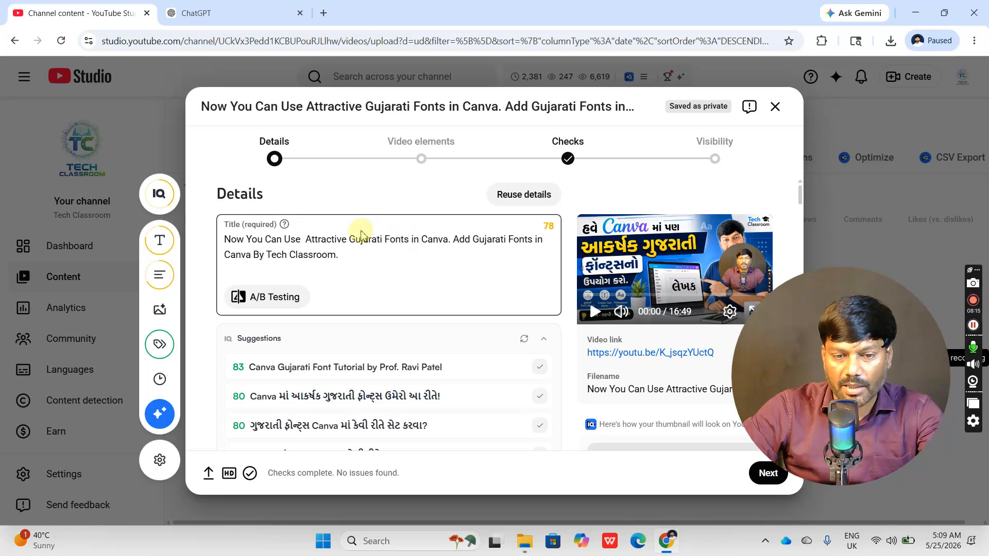
pyautogui.moveTo(340, 255); pyautogui.dragTo(222, 240)
pyautogui.click(230, 14)
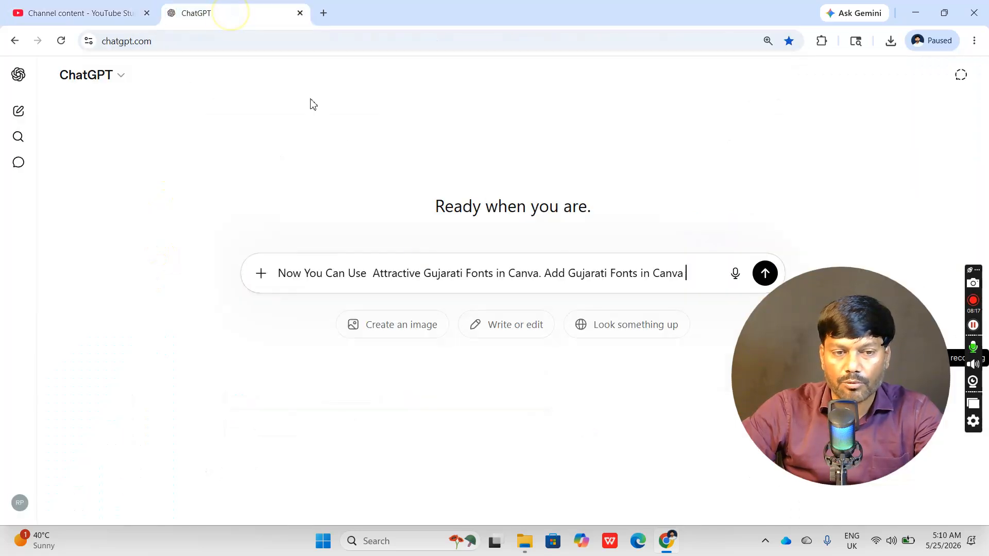
pyautogui.doubleClick(670, 269)
pyautogui.hotkey('ctrl', 'a')
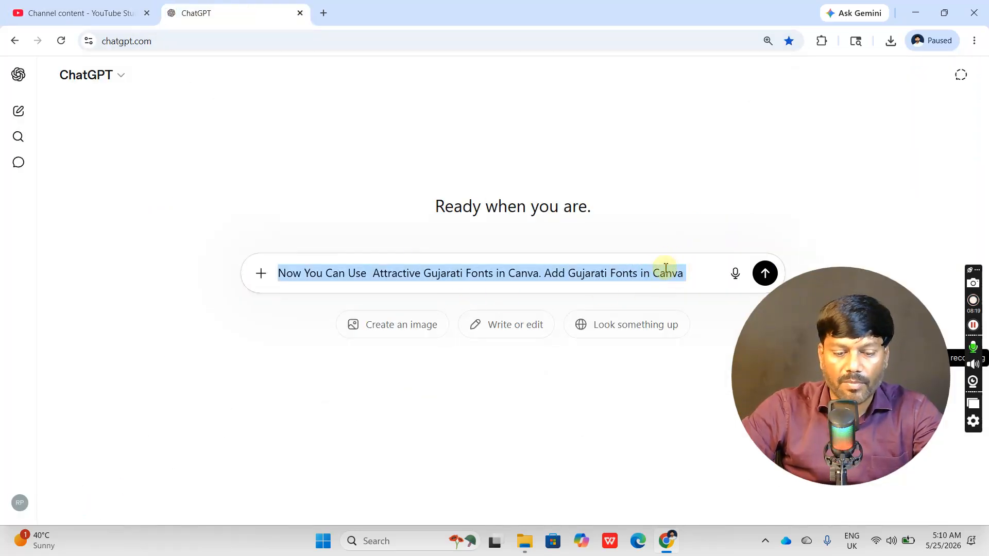
pyautogui.hotkey('ctrl', 'v')
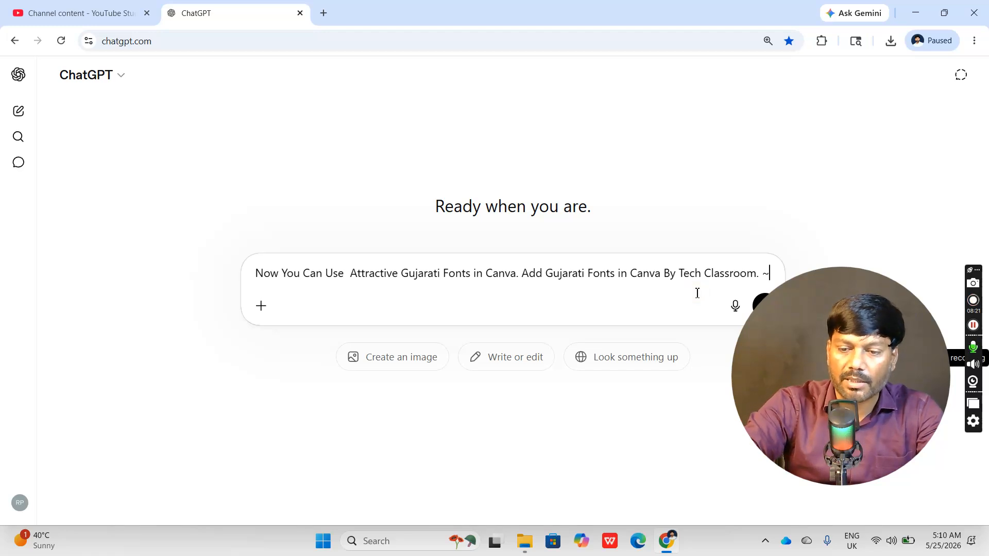
# - Extend the prompt after the title with "~ i want full detailed description for this youtuve video, also need relvant hash tags and need content seo friendly." and send it
pyautogui.write('~~')
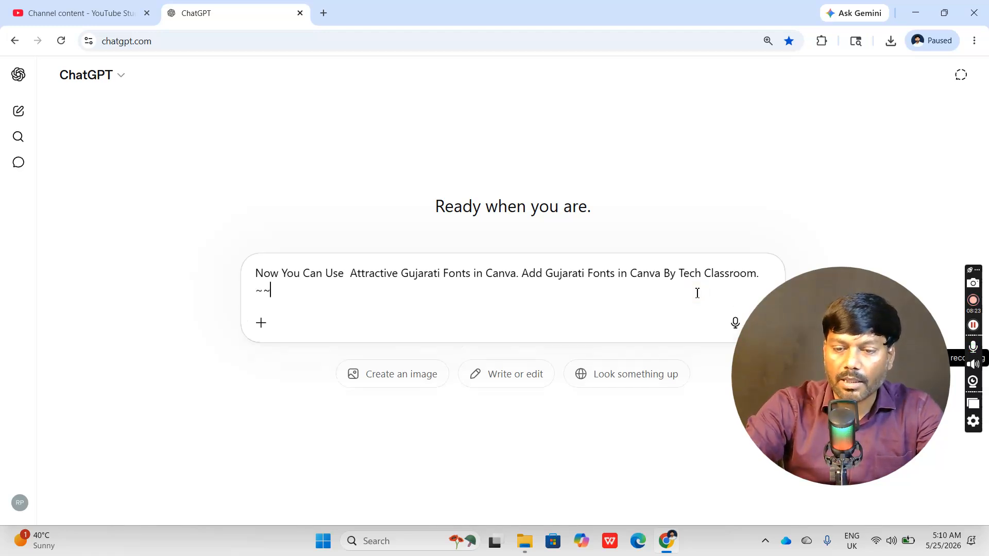
pyautogui.press('BackSpace')
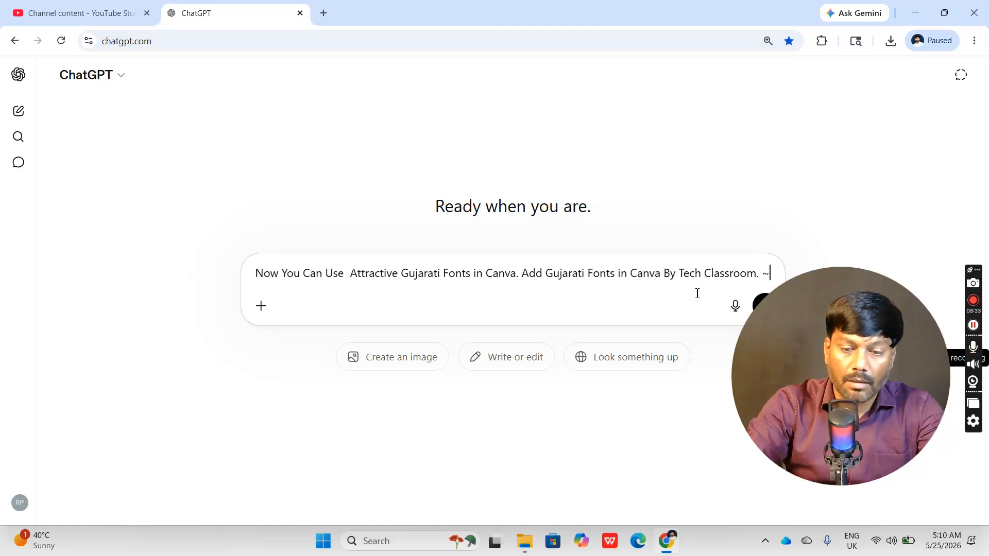
pyautogui.write('o')
pyautogui.press('BackSpace')
pyautogui.write('i')
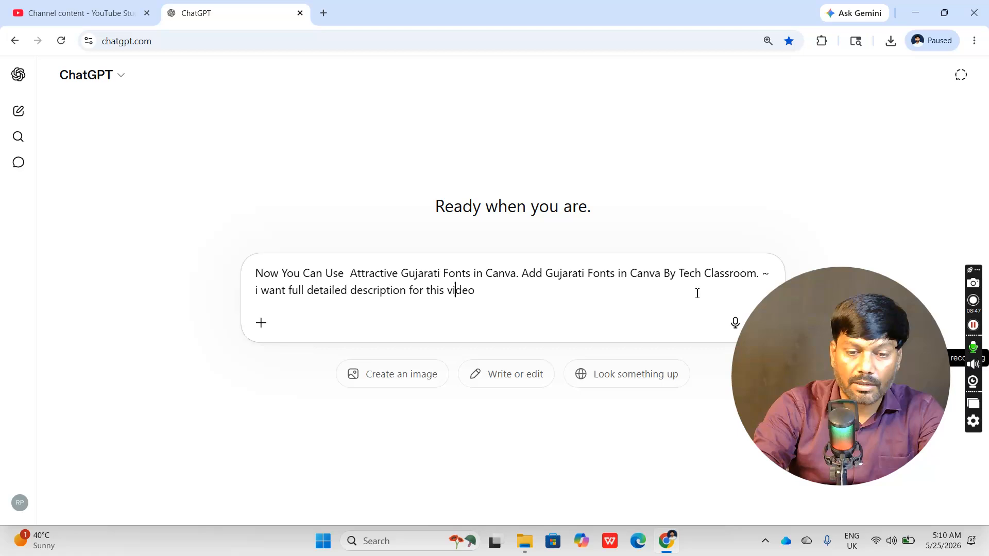
pyautogui.write('utuve')
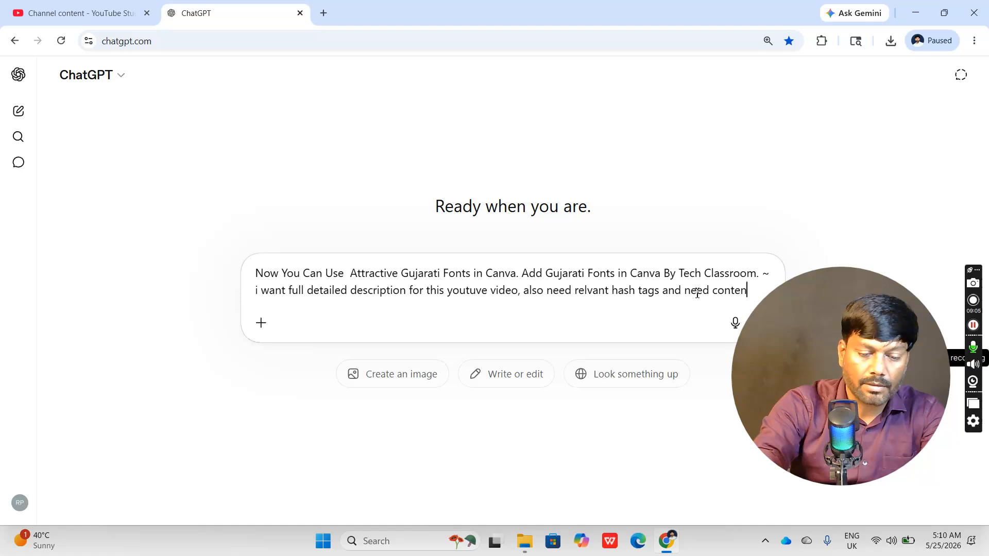
pyautogui.write('o friendly.')
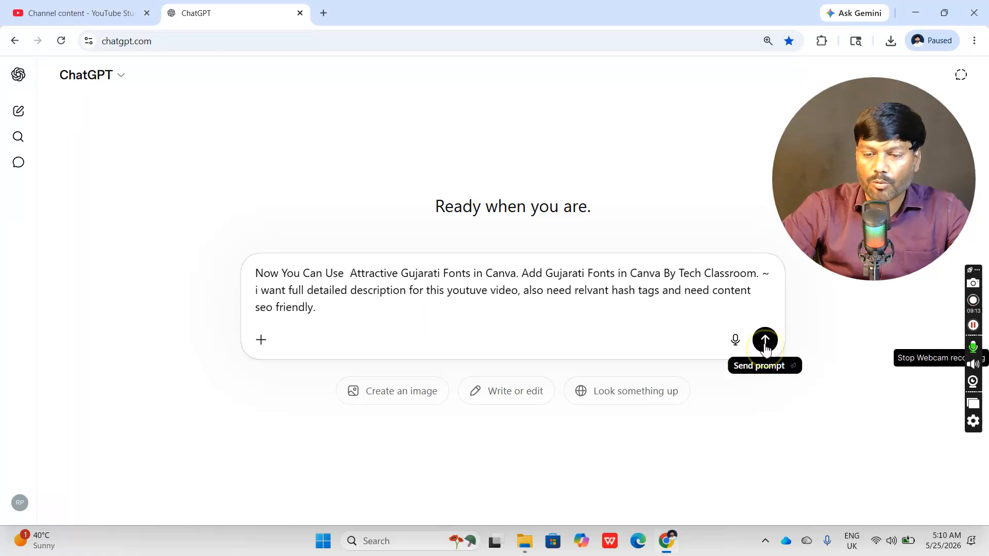
pyautogui.click(765, 341)
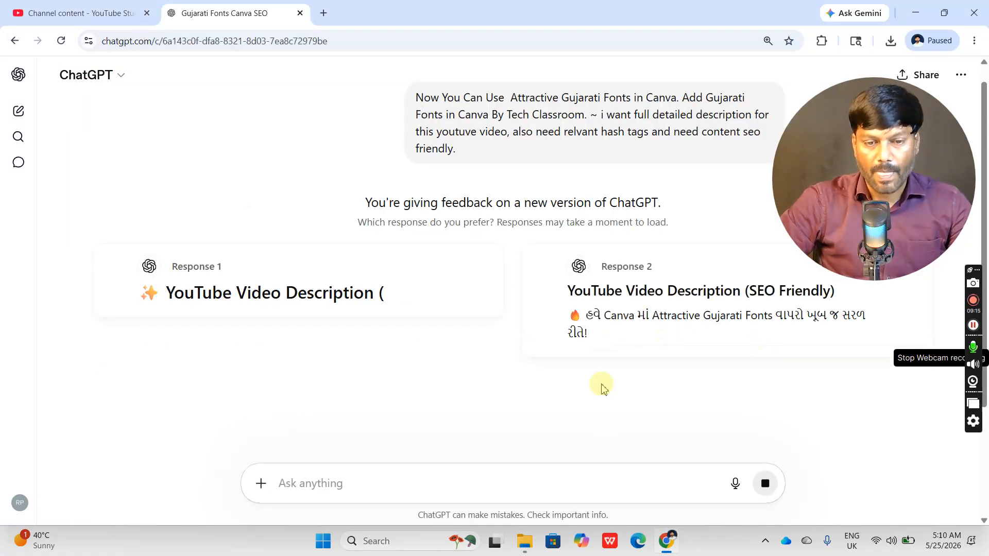
# - Compare the two generated Gujarati responses, including their descriptions, hashtags and keyword lists
pyautogui.scroll(-1, 521, 330)
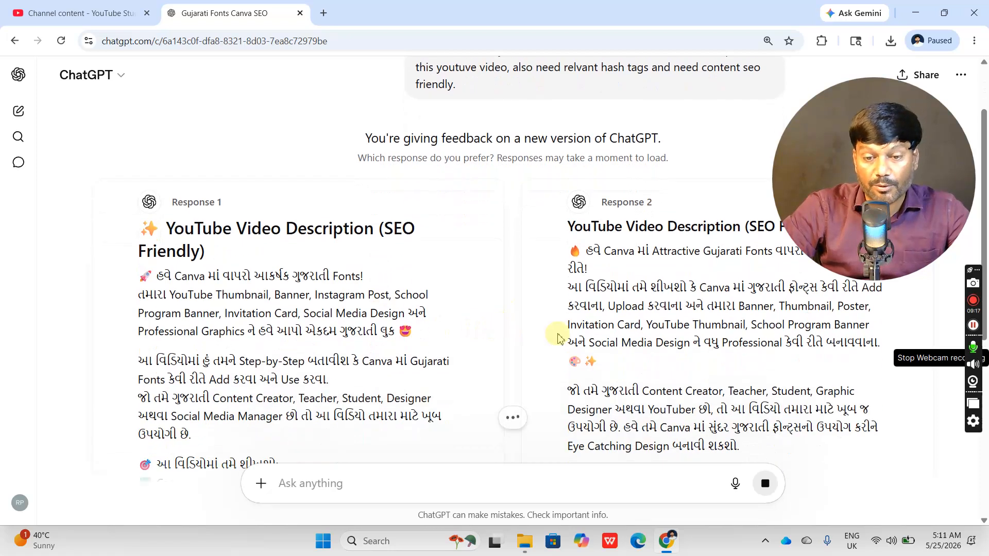
pyautogui.scroll(-1, 515, 340)
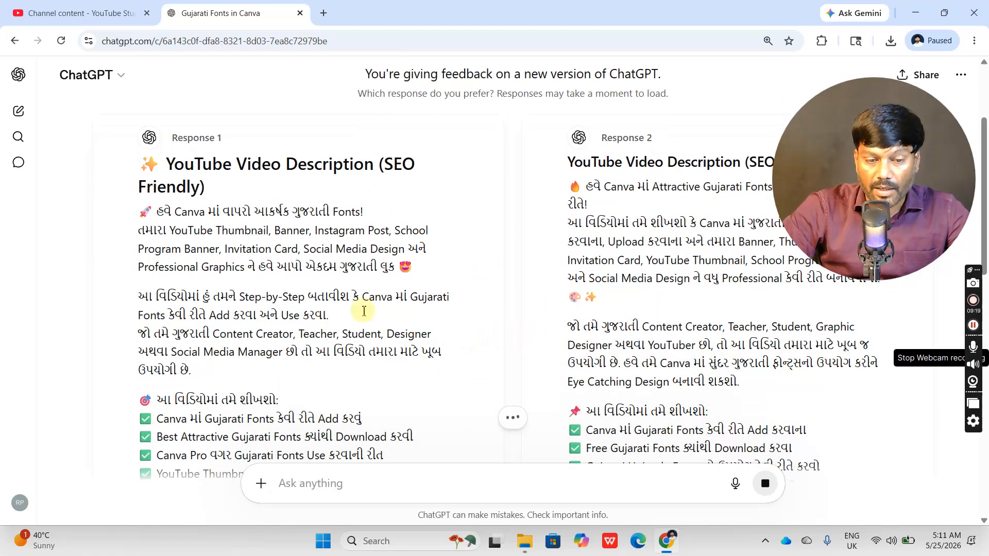
pyautogui.scroll(-2, 704, 354)
pyautogui.scroll(-1, 458, 385)
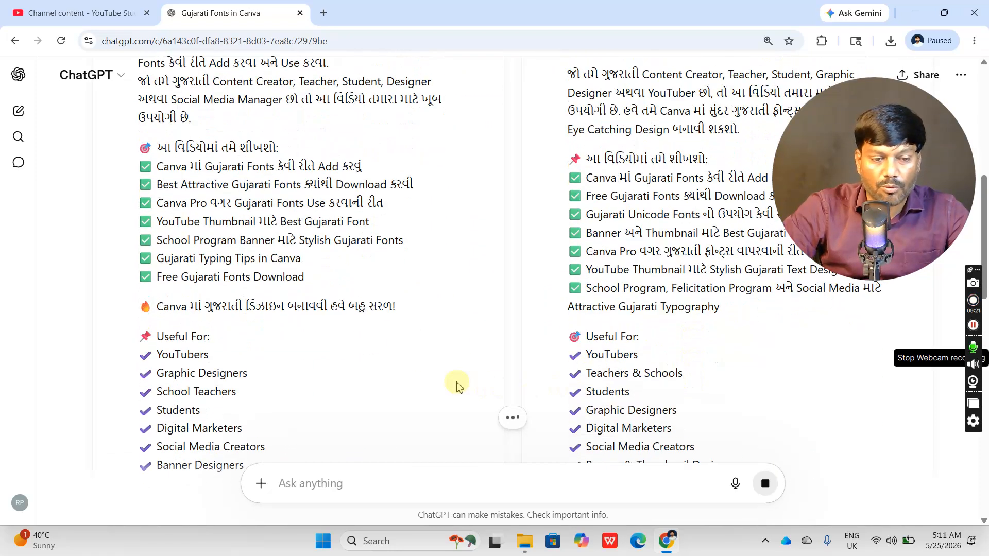
pyautogui.scroll(4, 714, 253)
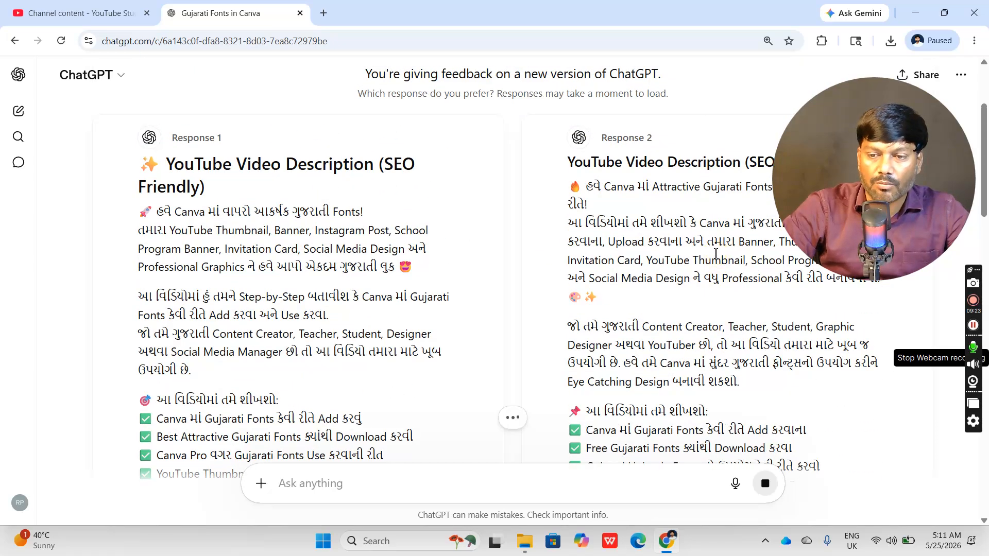
pyautogui.scroll(3, 716, 253)
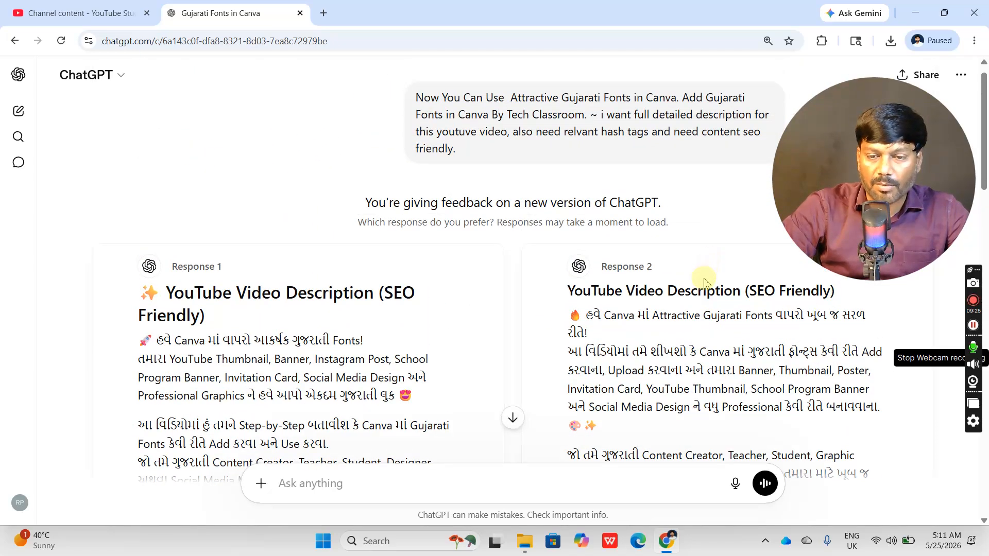
pyautogui.scroll(-15, 703, 285)
pyautogui.scroll(-12, 688, 304)
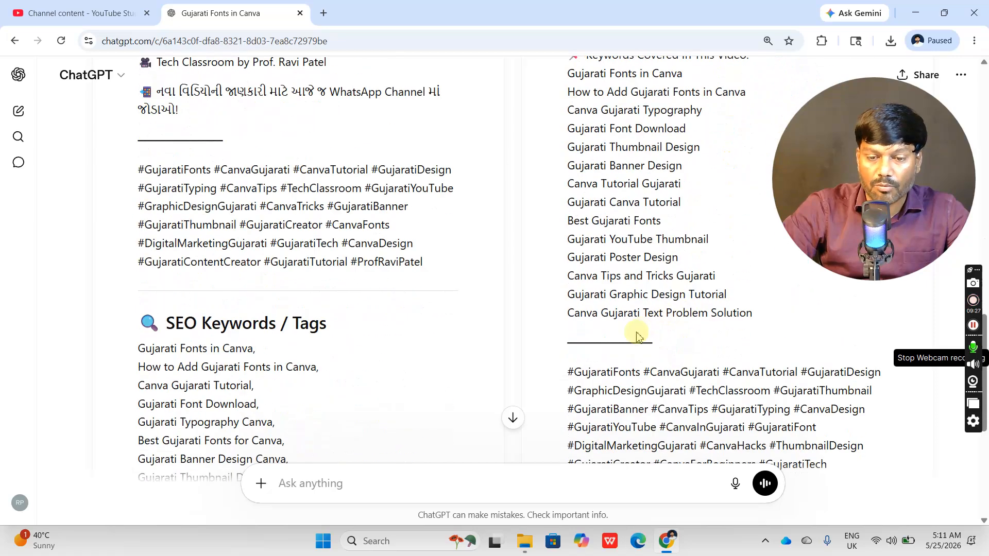
pyautogui.scroll(4, 628, 338)
pyautogui.scroll(-4, 595, 352)
# - Request the description with "need in english" and copy the English reply from "Now You Can Use Attractive Gujarati Fonts in Canva!" through its last keyword
pyautogui.write('need in english')
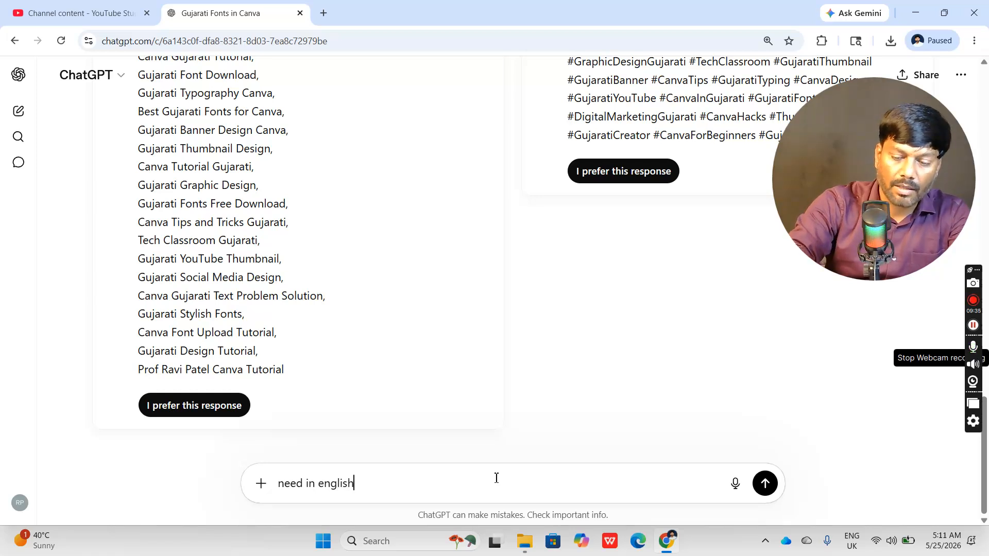
pyautogui.press('Return')
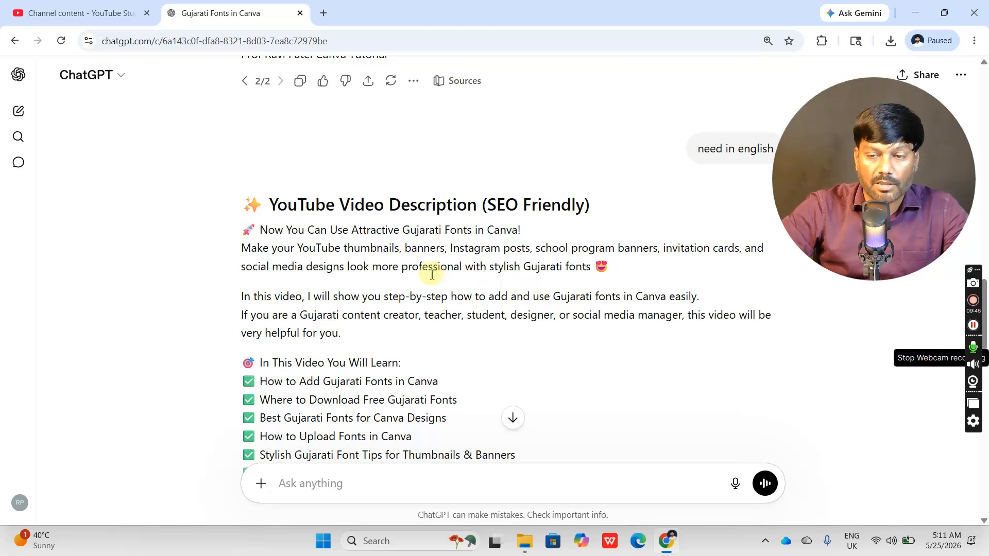
pyautogui.scroll(-1, 402, 289)
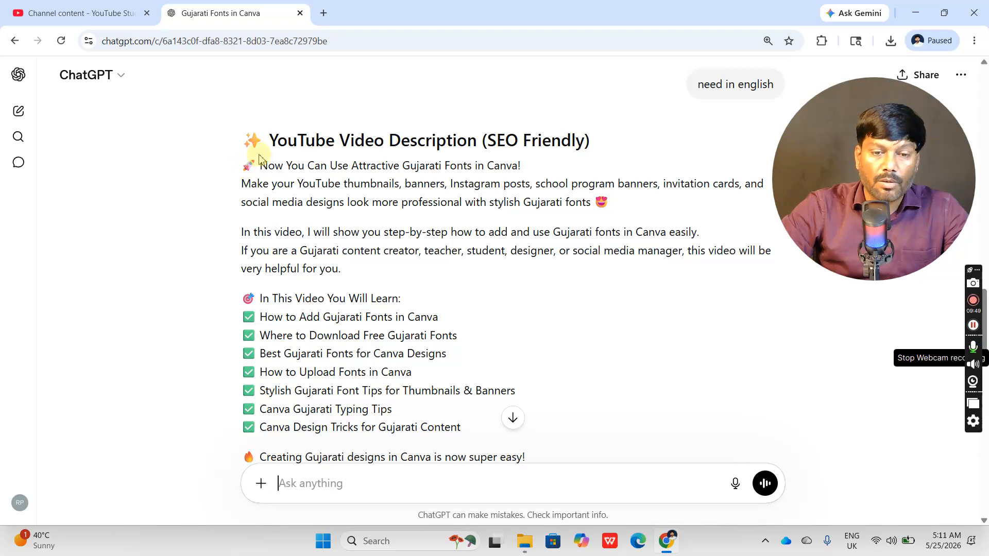
pyautogui.moveTo(263, 164); pyautogui.dragTo(400, 489)
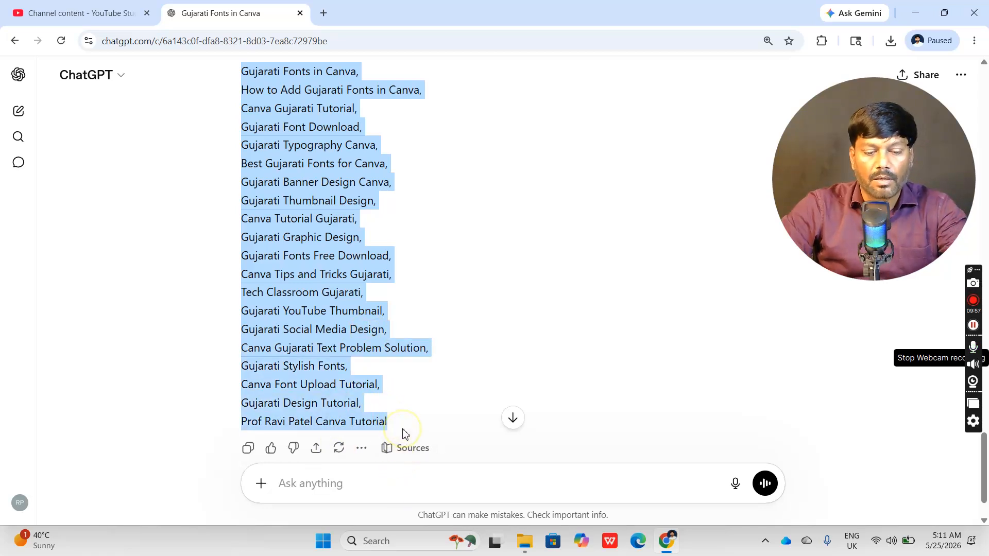
pyautogui.scroll(10, 502, 304)
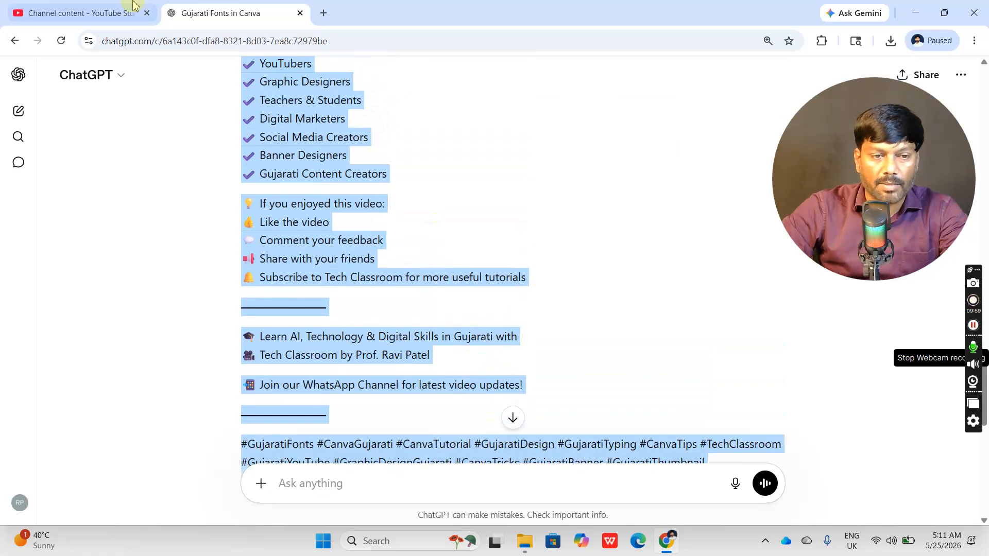
# - Switch to YouTube Studio and paste the copied English text into the video description, above the Facebook link
pyautogui.click(128, 11)
pyautogui.scroll(-5, 261, 356)
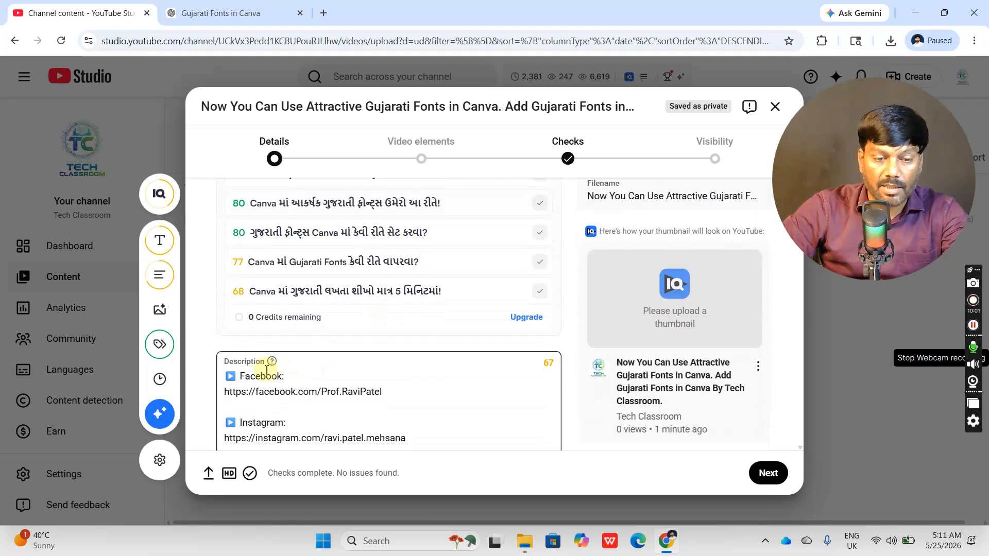
pyautogui.click(227, 316)
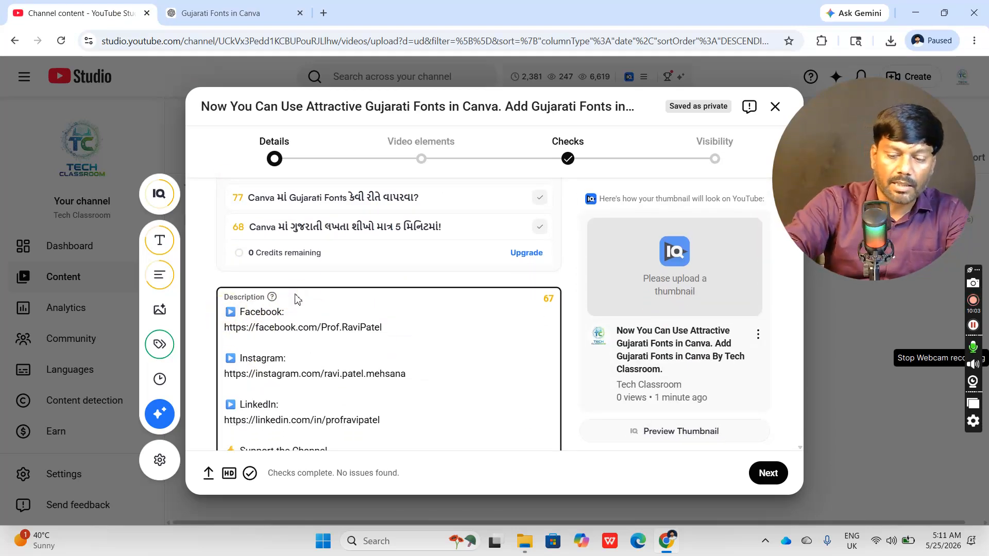
pyautogui.press('Return')
pyautogui.press('Return')
pyautogui.press('Up')
pyautogui.press('Up')
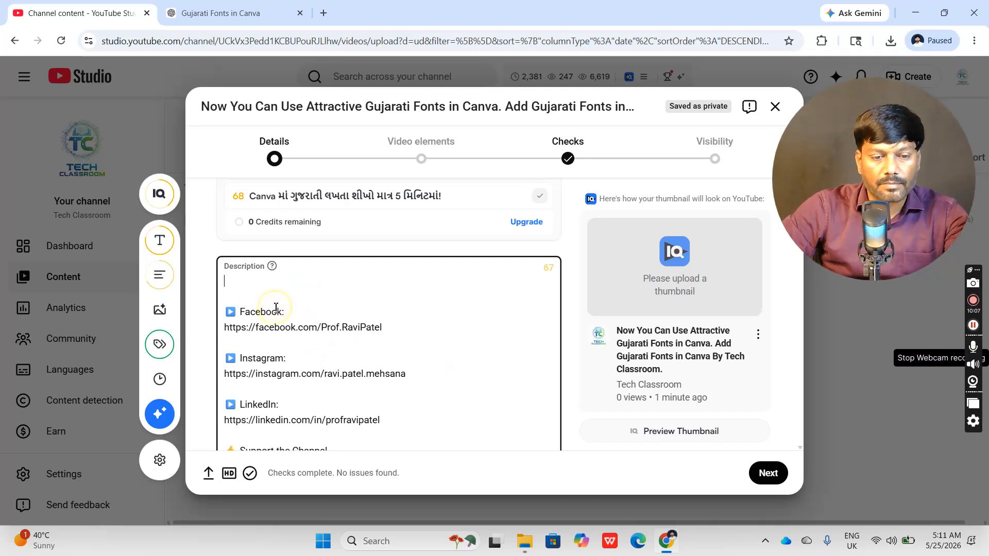
pyautogui.hotkey('ctrl', 'v')
# - Review the full video description, from its opening lines through the hashtags, SEO keywords, social links and channel support lines
pyautogui.scroll(3, 427, 312)
pyautogui.scroll(-10, 426, 315)
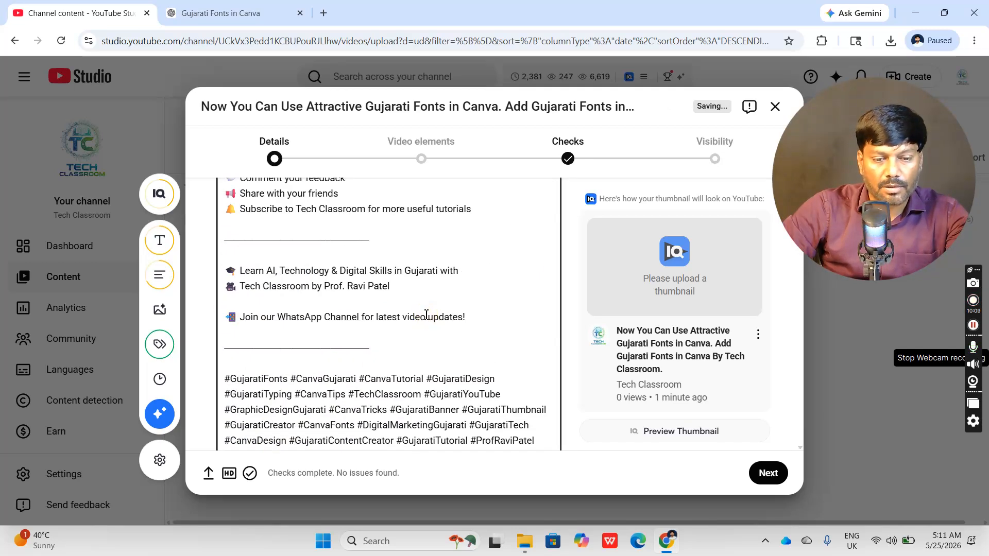
pyautogui.scroll(-2, 426, 314)
pyautogui.scroll(-1, 434, 317)
pyautogui.scroll(1, 351, 304)
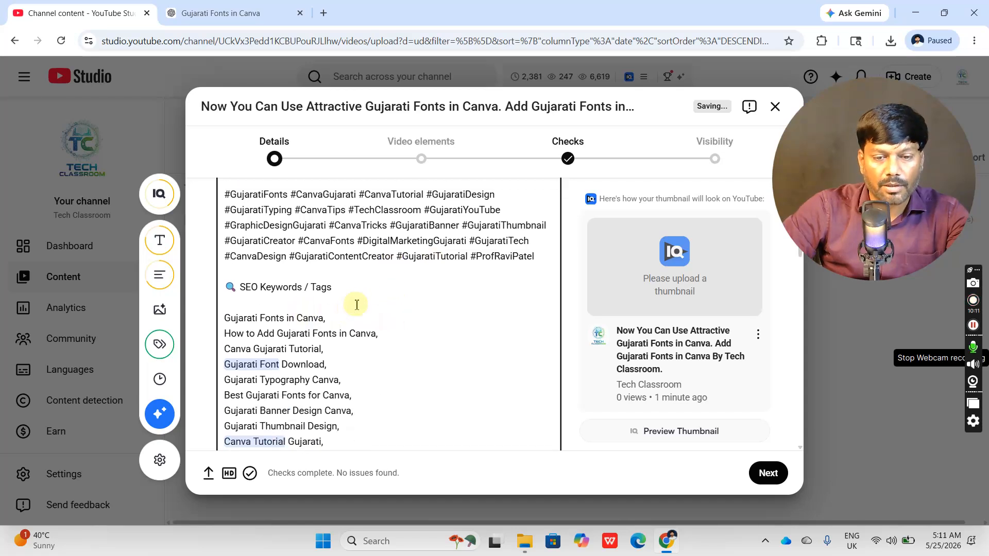
pyautogui.scroll(-1, 374, 322)
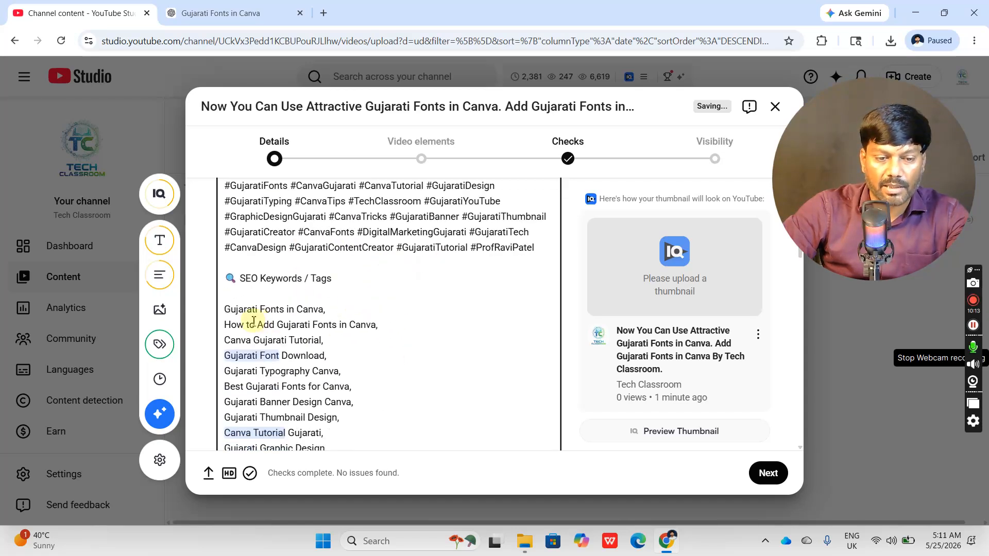
pyautogui.scroll(-4, 257, 320)
pyautogui.scroll(4, 318, 326)
pyautogui.scroll(10, 320, 324)
pyautogui.scroll(-15, 503, 342)
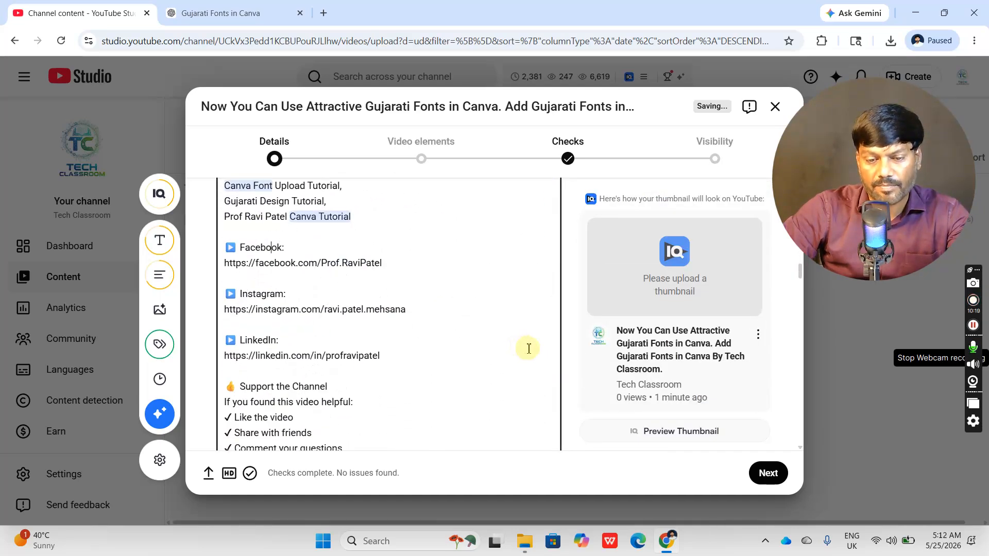
pyautogui.scroll(-4, 529, 349)
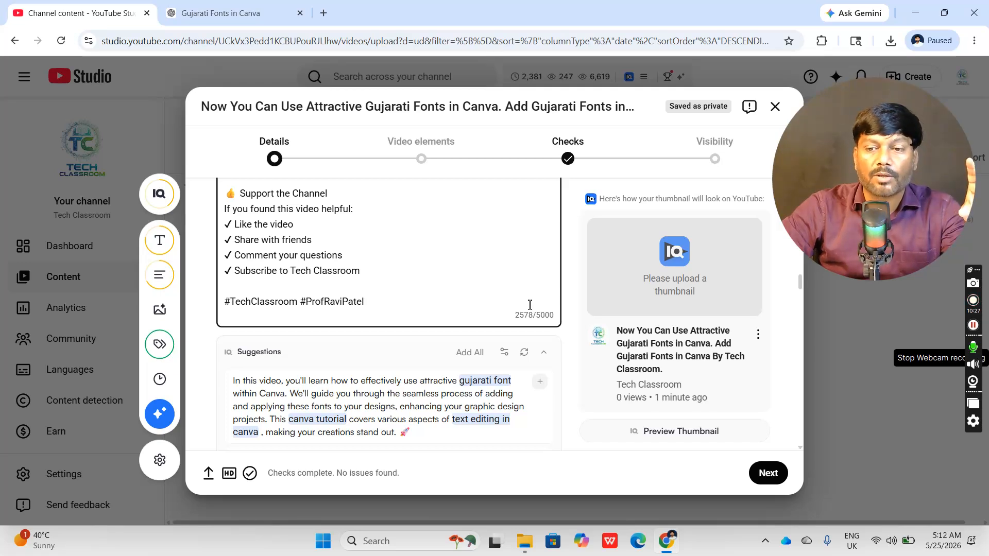
pyautogui.scroll(10, 448, 284)
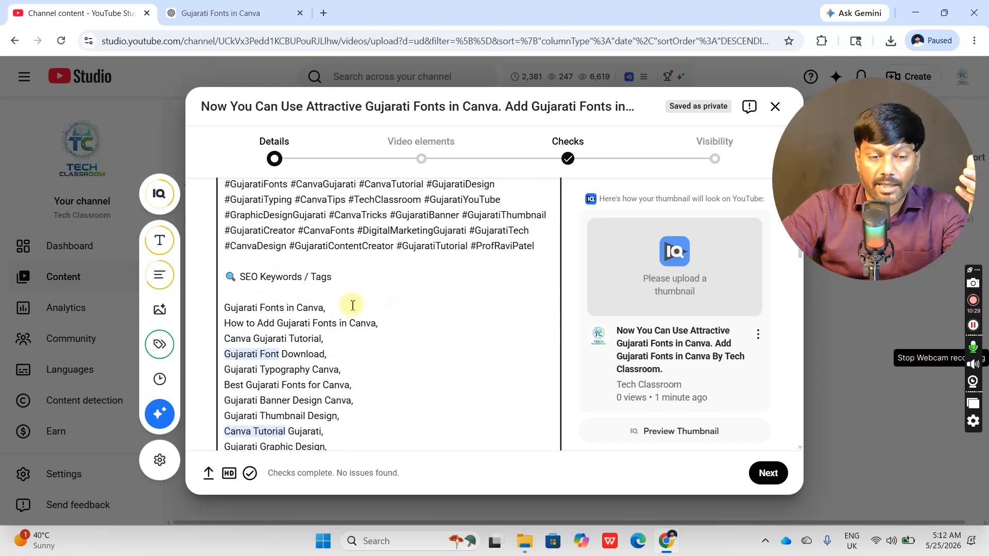
pyautogui.scroll(10, 352, 308)
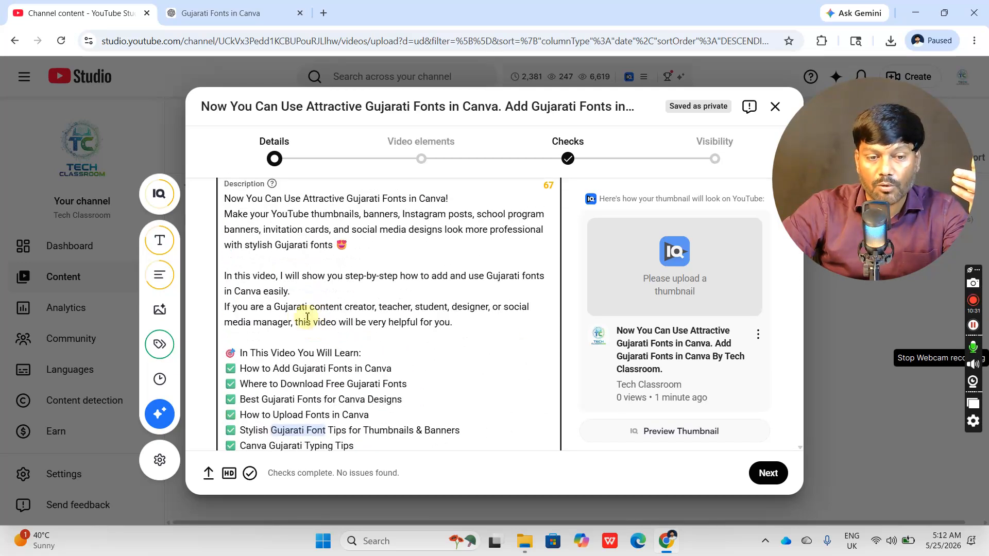
pyautogui.scroll(5, 364, 317)
pyautogui.scroll(-2, 384, 340)
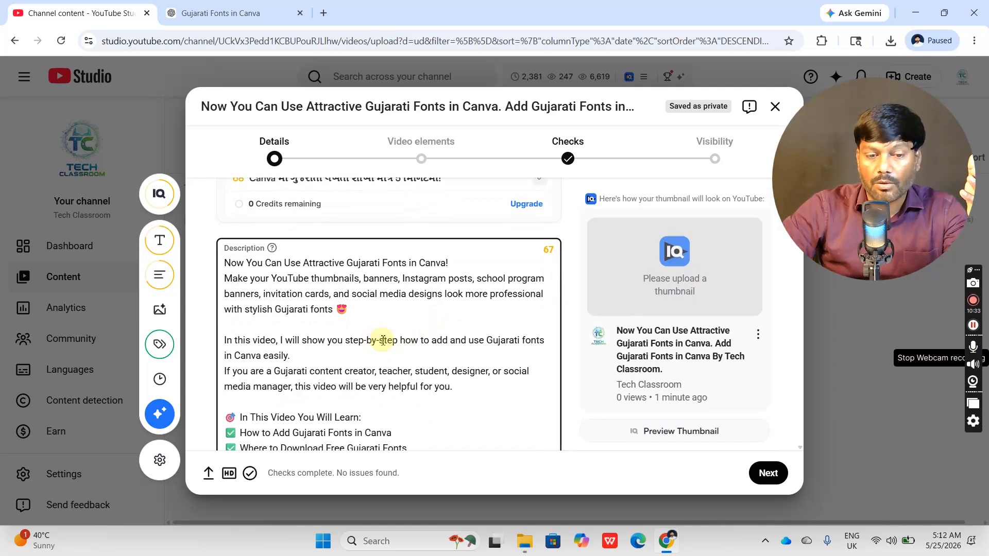
pyautogui.scroll(-20, 391, 340)
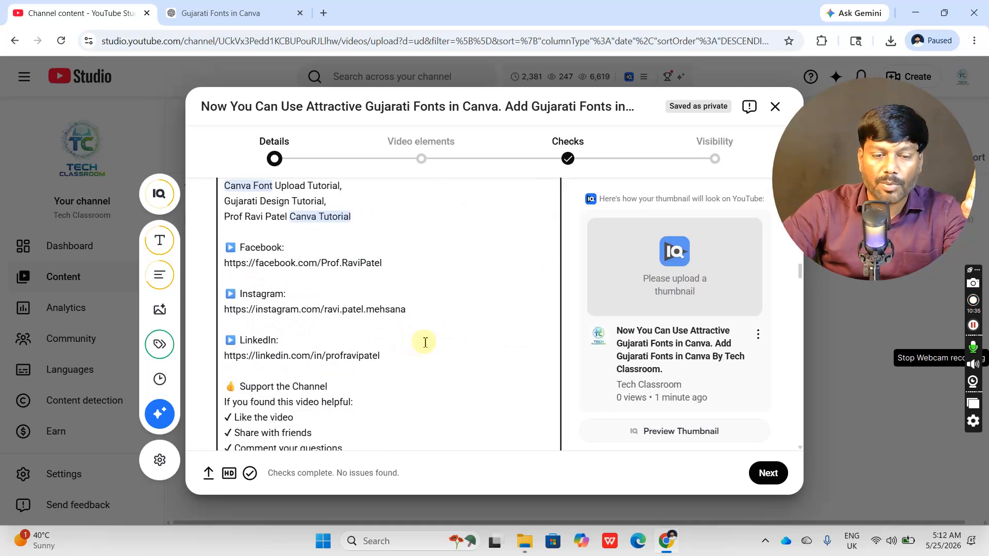
# - Upload the PNG "Now You Can Use Attractive Gujarati Fonts in Canva. Add Gujarati Fonts in Canva" from the Video Upload folder as the thumbnail
pyautogui.scroll(-8, 436, 347)
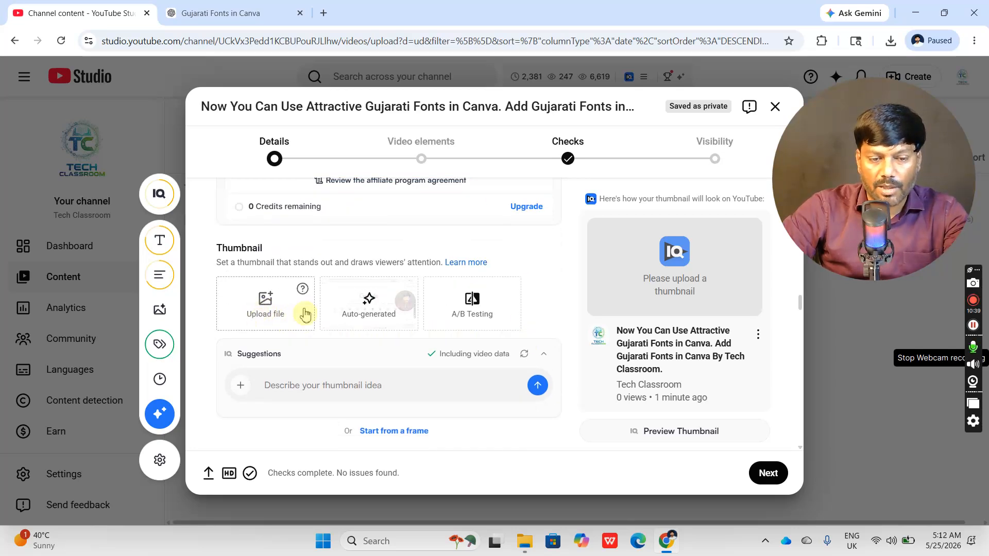
pyautogui.click(265, 312)
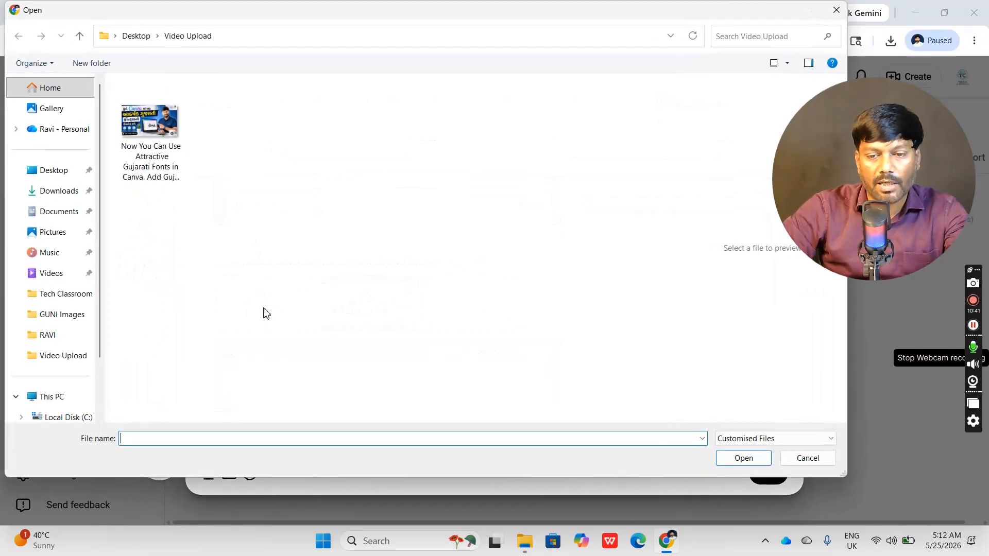
pyautogui.click(175, 157)
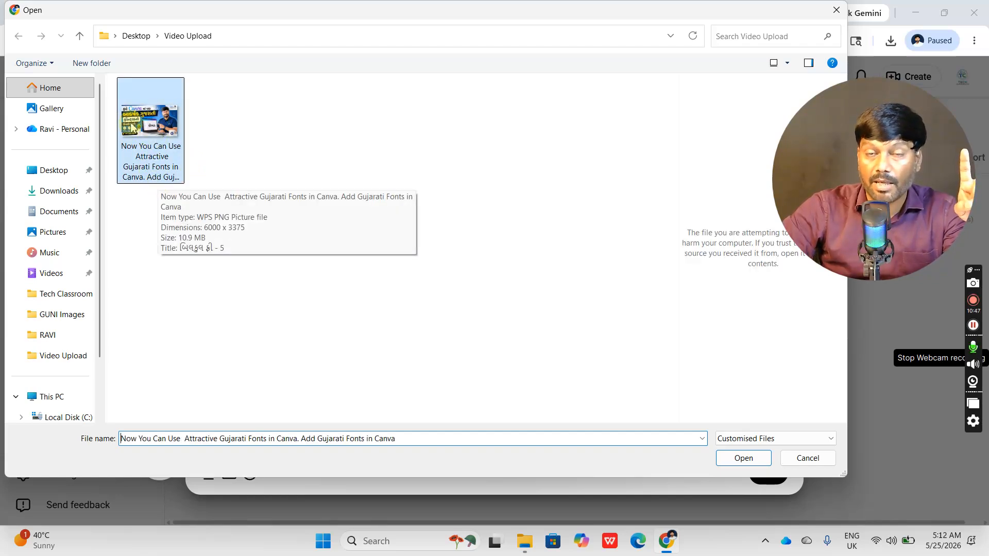
pyautogui.doubleClick(136, 129)
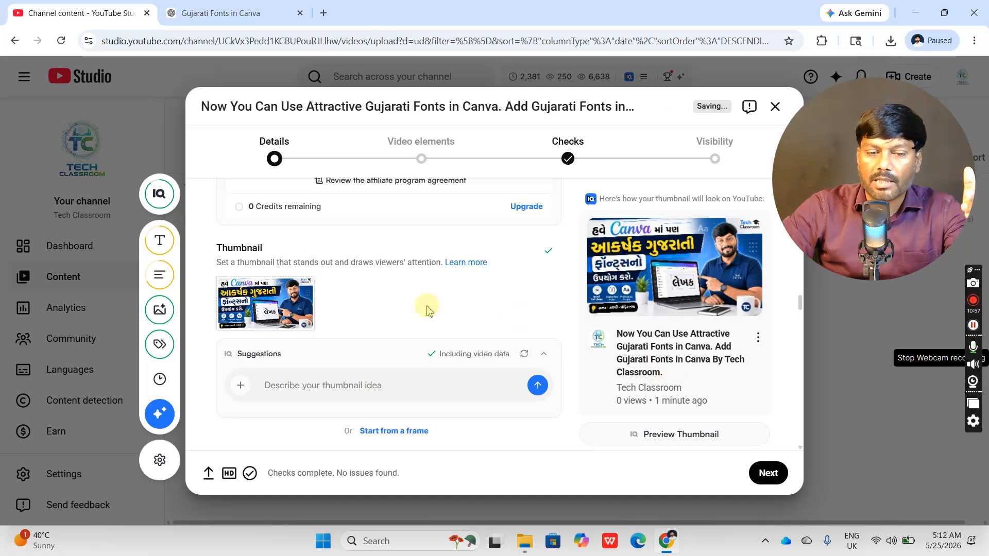
pyautogui.scroll(-2, 437, 309)
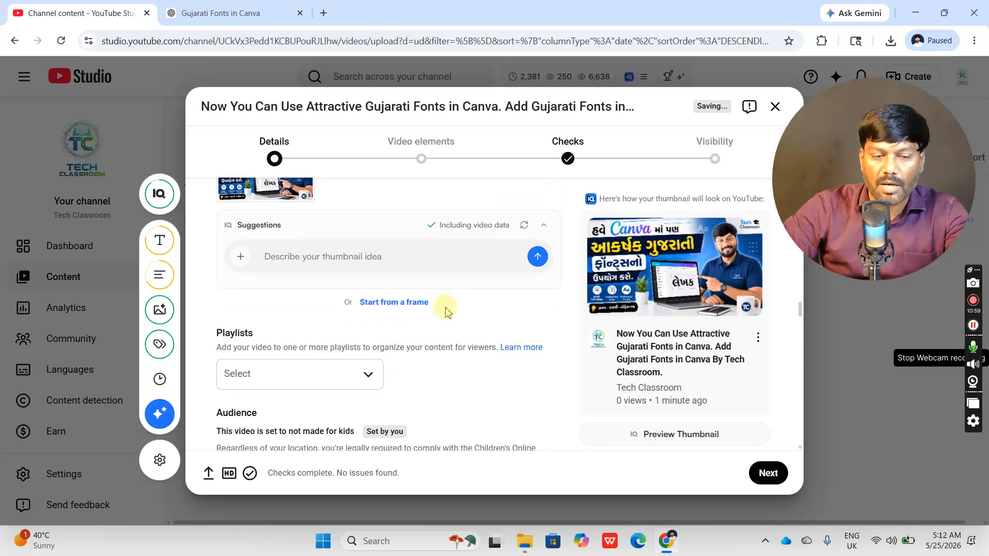
pyautogui.scroll(-1, 446, 311)
pyautogui.scroll(2, 446, 311)
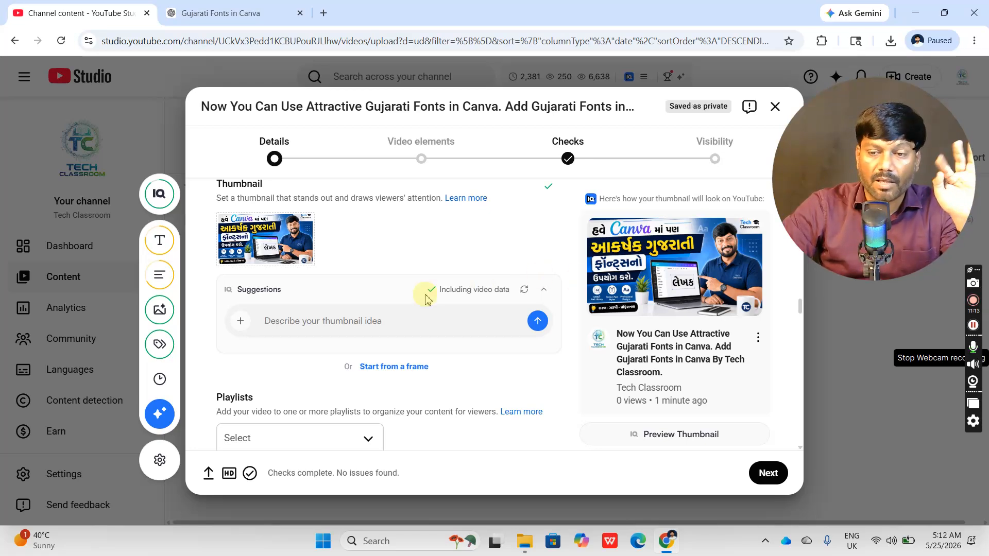
# - Review the video's title, full description and uploaded thumbnail in the upload details
pyautogui.scroll(15, 425, 299)
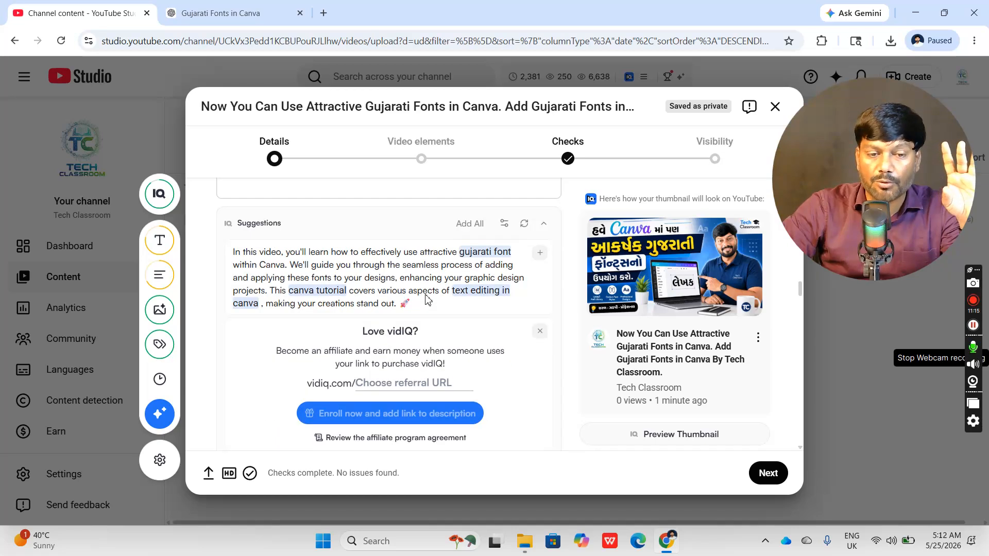
pyautogui.scroll(20, 468, 296)
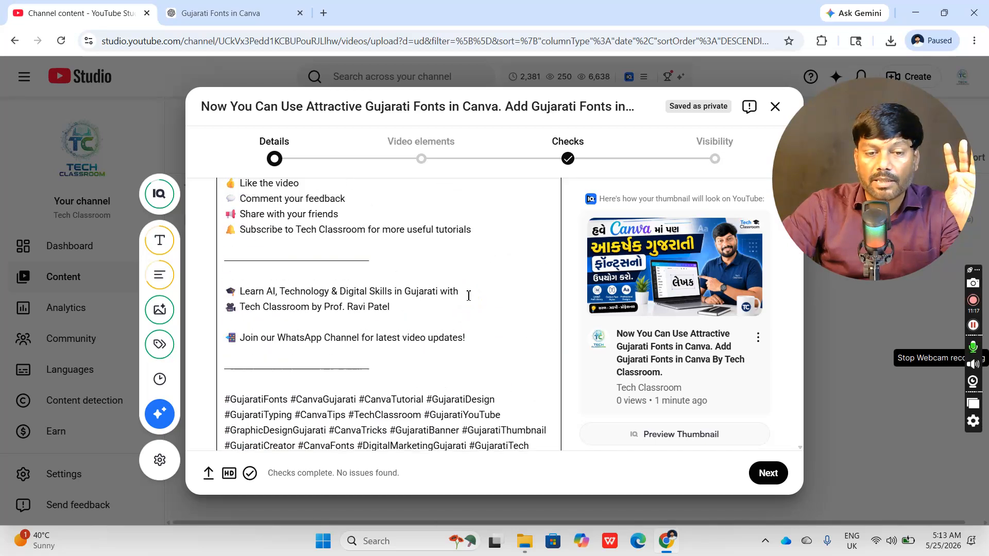
pyautogui.scroll(1, 524, 318)
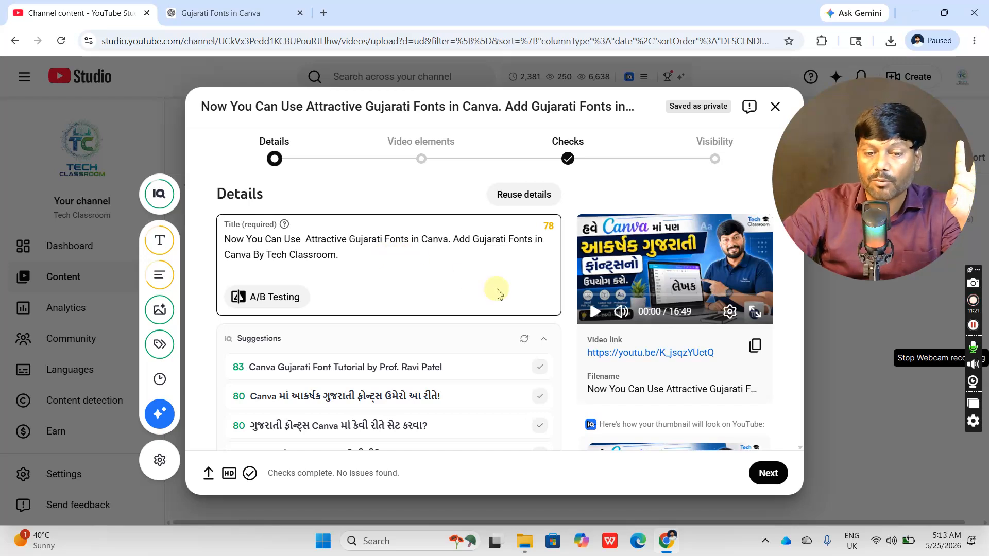
pyautogui.click(433, 278)
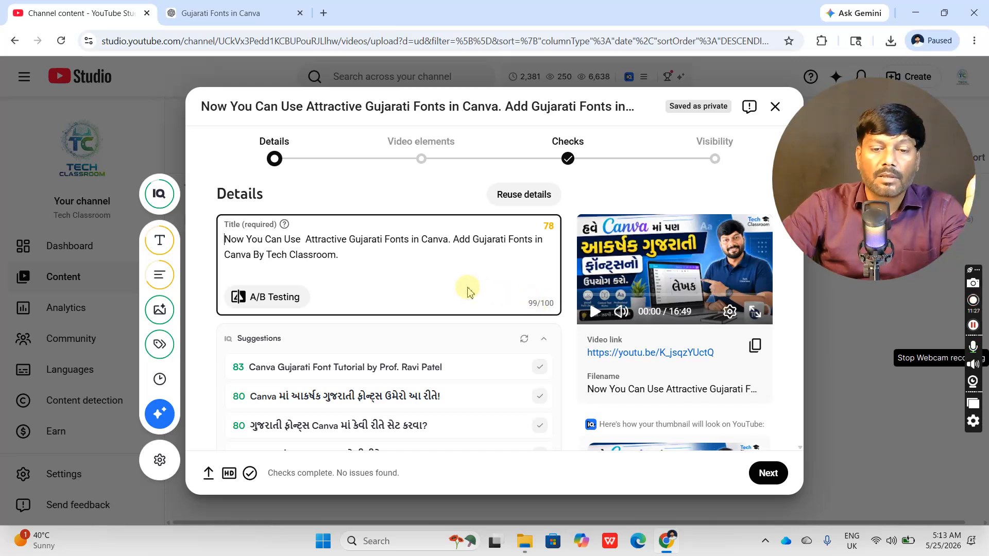
pyautogui.scroll(-5, 499, 301)
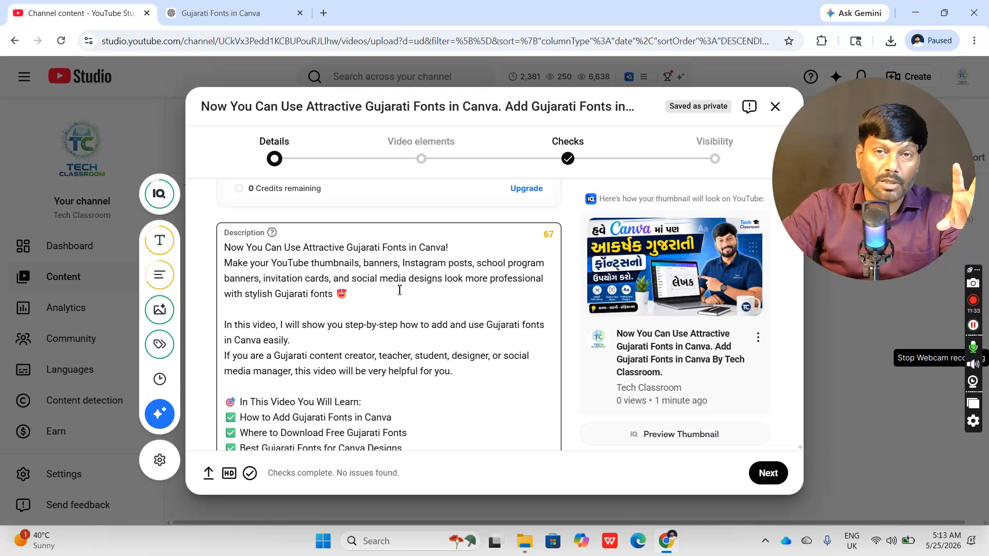
pyautogui.scroll(-5, 401, 291)
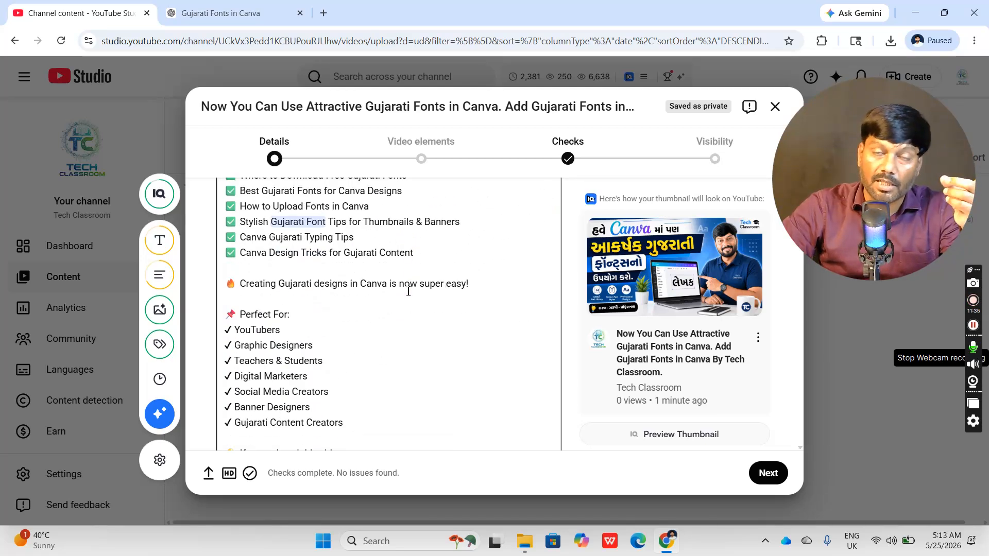
pyautogui.scroll(-9, 409, 291)
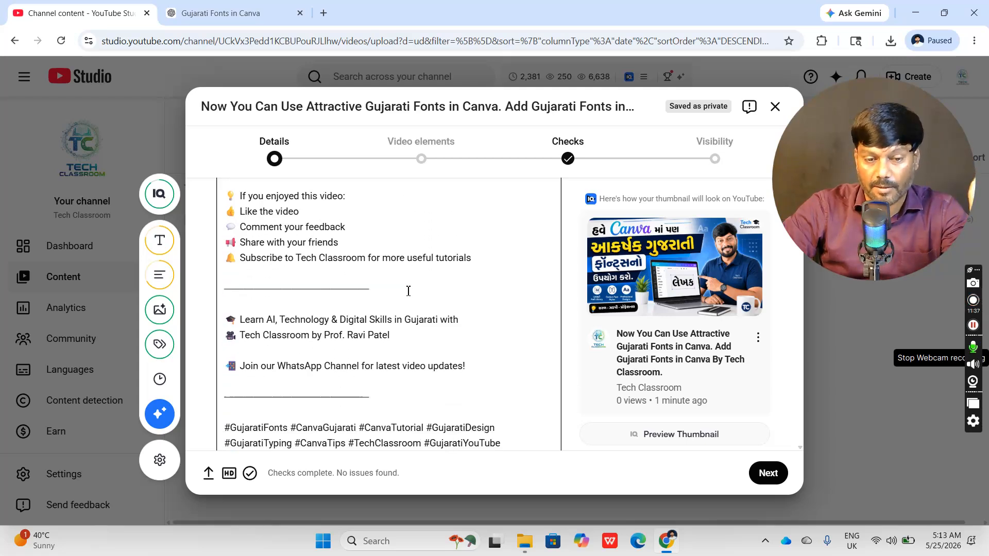
pyautogui.scroll(-10, 409, 291)
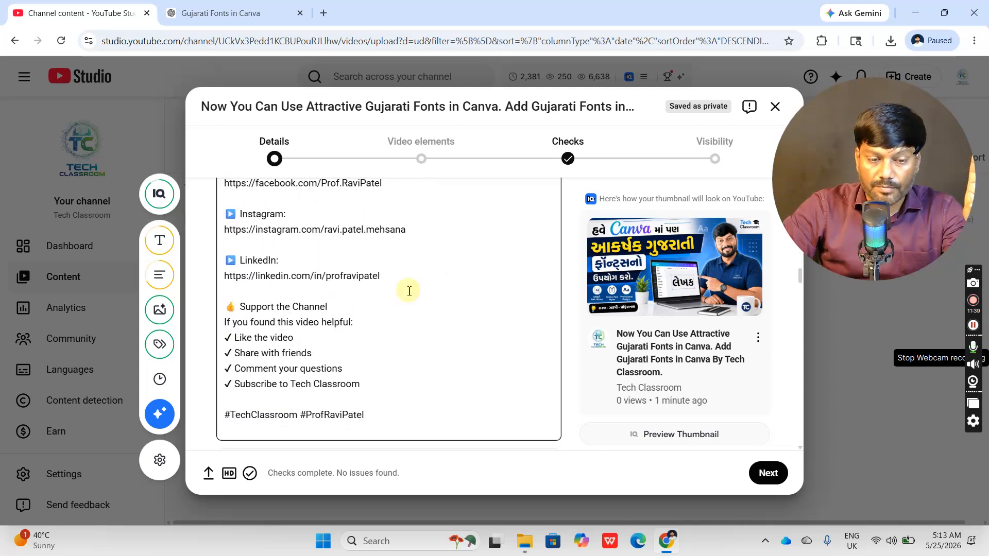
pyautogui.scroll(-6, 409, 291)
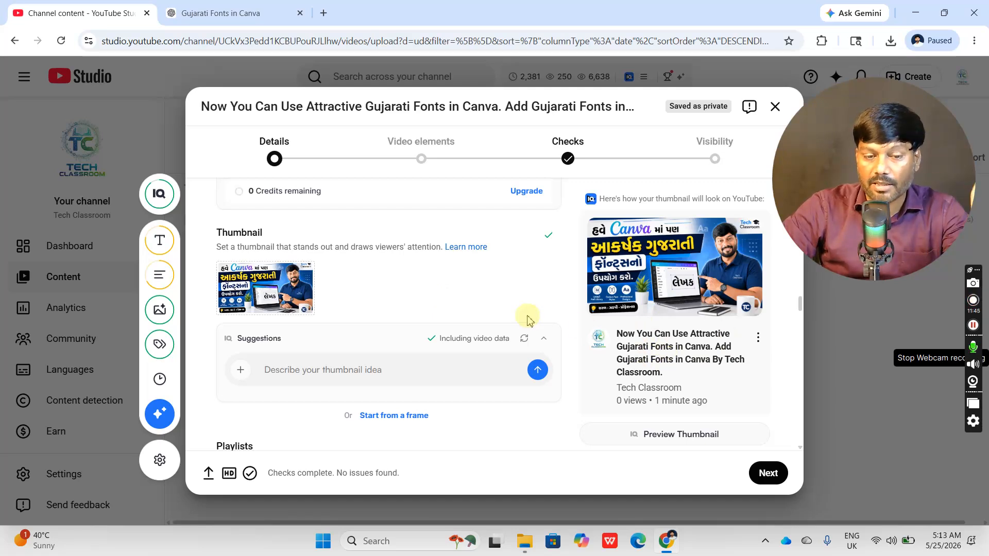
# - Add the video to the playlist "Canva Tutorials 2026 in Hindi – Complete A to Z Course"
pyautogui.scroll(-3, 525, 320)
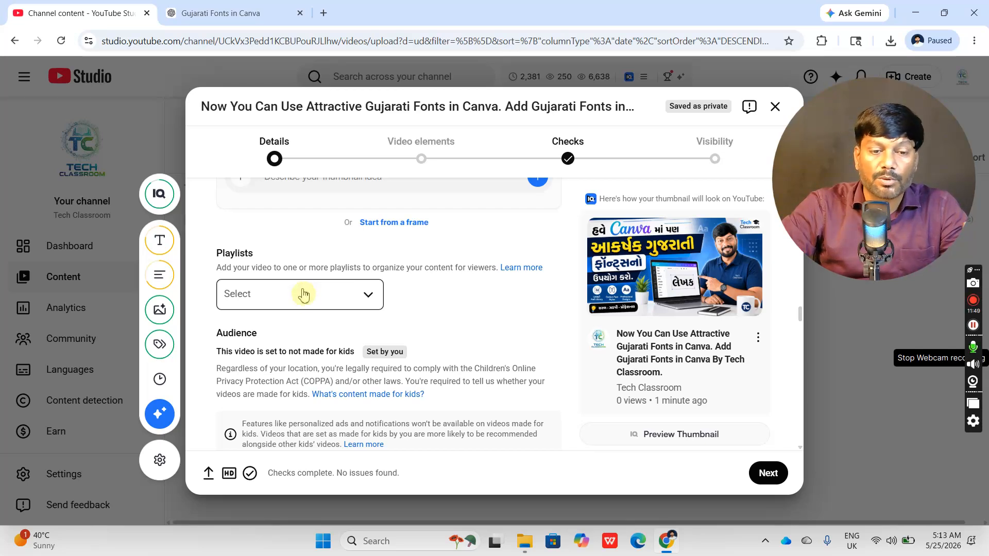
pyautogui.click(367, 297)
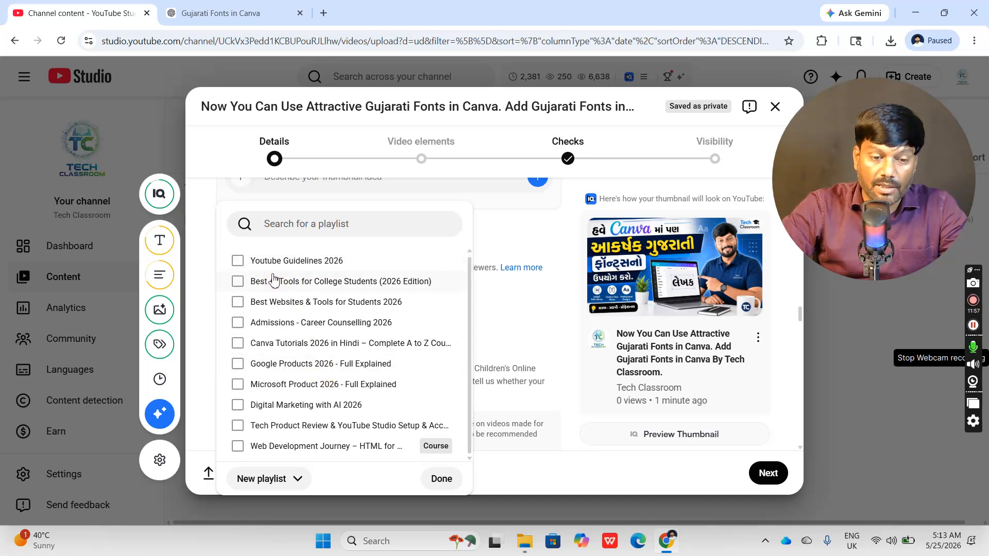
pyautogui.click(263, 479)
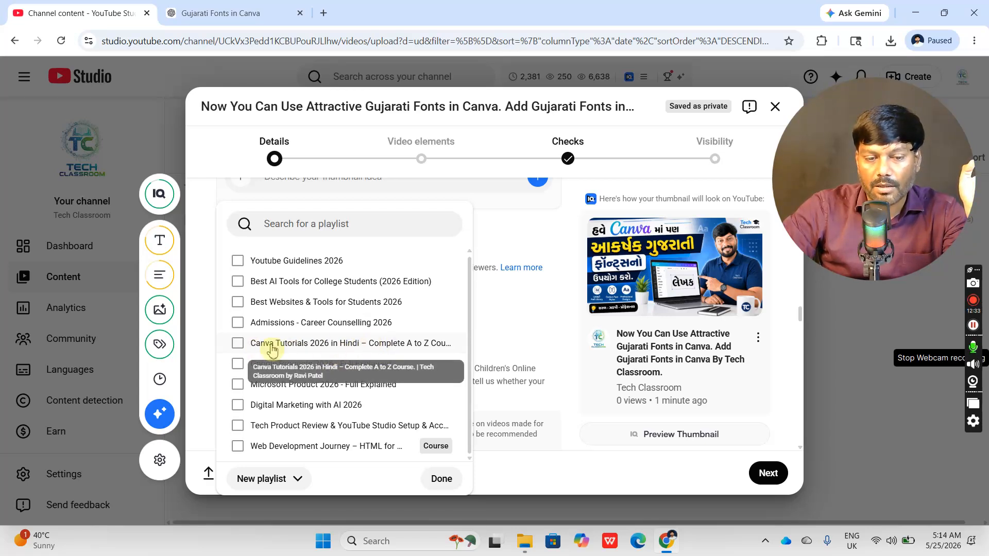
pyautogui.click(242, 344)
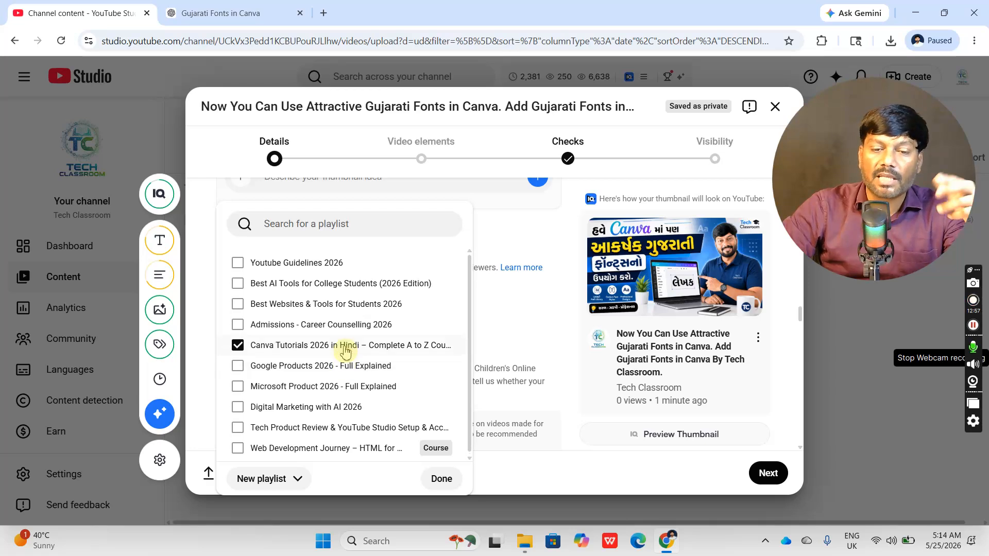
pyautogui.click(267, 484)
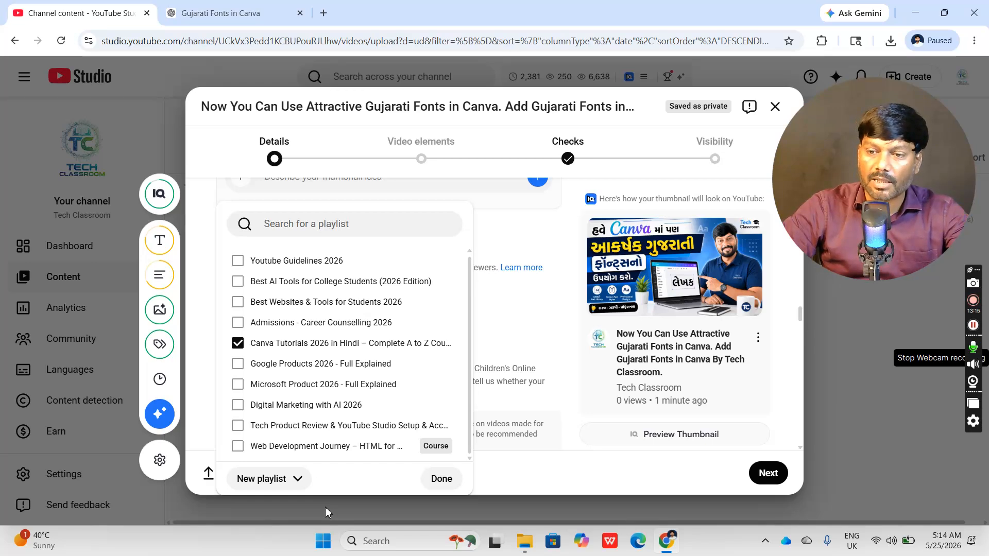
pyautogui.click(440, 478)
# - Check that the audience setting is "No, it's not made for kids" and look over the age restriction and paid promotion options
pyautogui.scroll(-4, 426, 326)
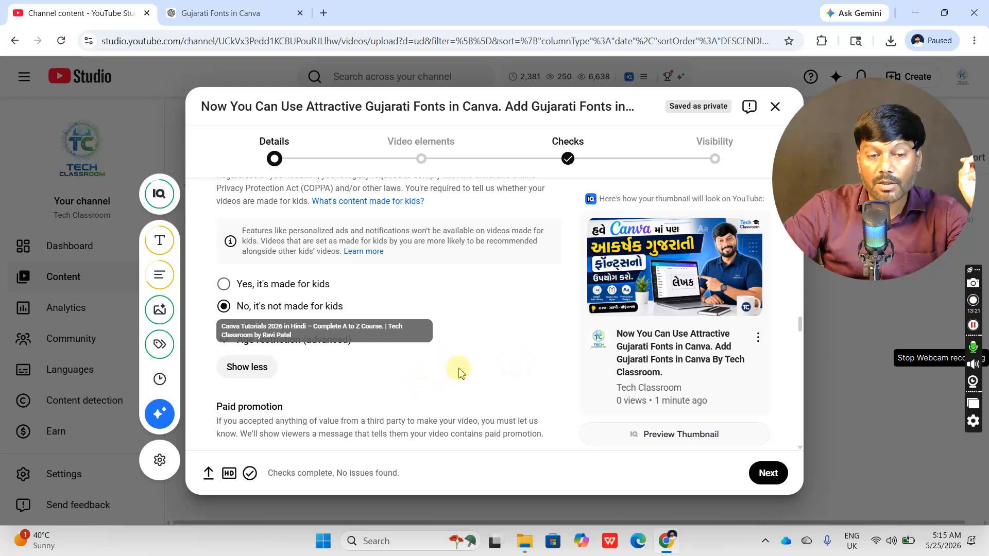
pyautogui.scroll(-1, 455, 368)
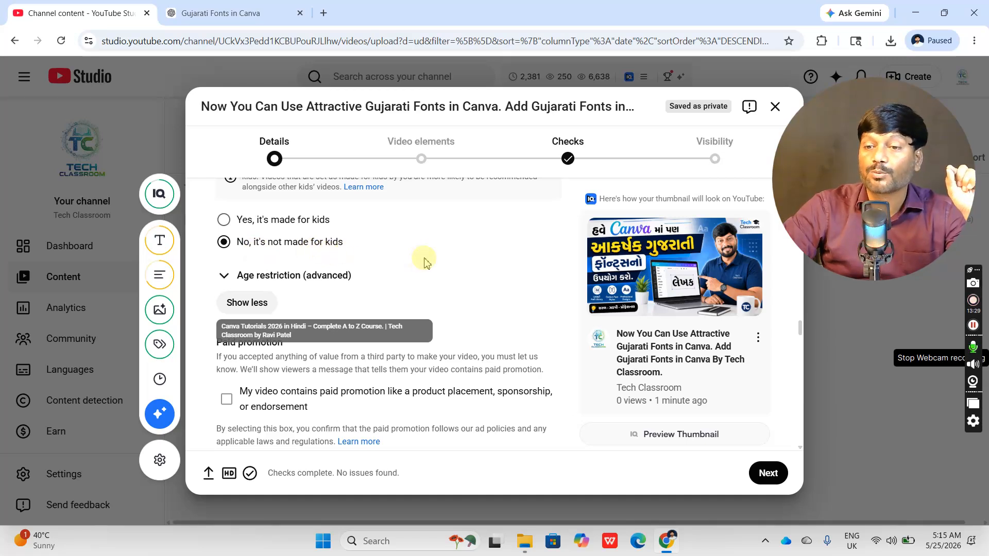
pyautogui.scroll(1, 417, 257)
pyautogui.scroll(-1, 413, 264)
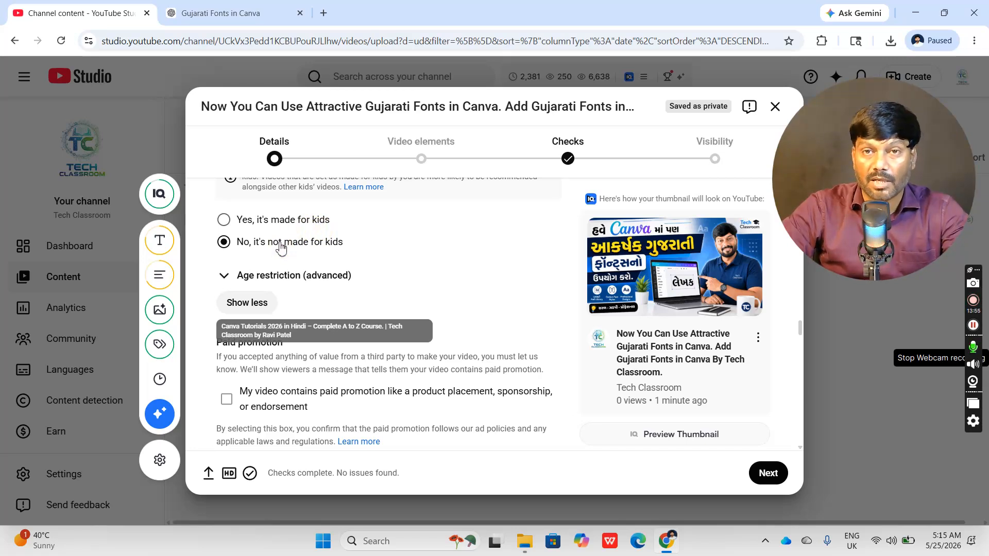
pyautogui.click(287, 258)
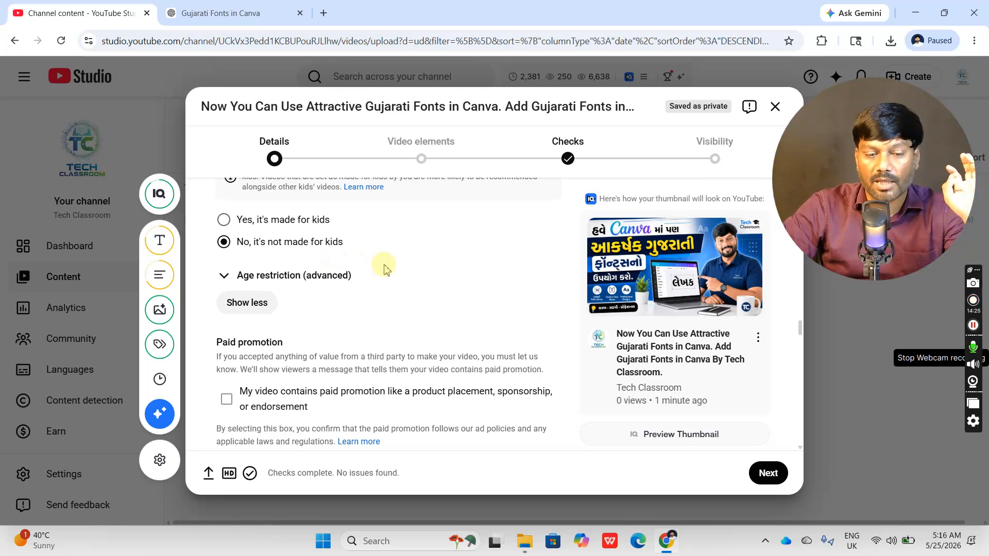
# - Examine the video's tags, compare them with the title, description hashtags and SEO keywords, and check the remaining details down to the category
pyautogui.scroll(-1, 382, 264)
pyautogui.scroll(-10, 426, 261)
pyautogui.scroll(-3, 477, 347)
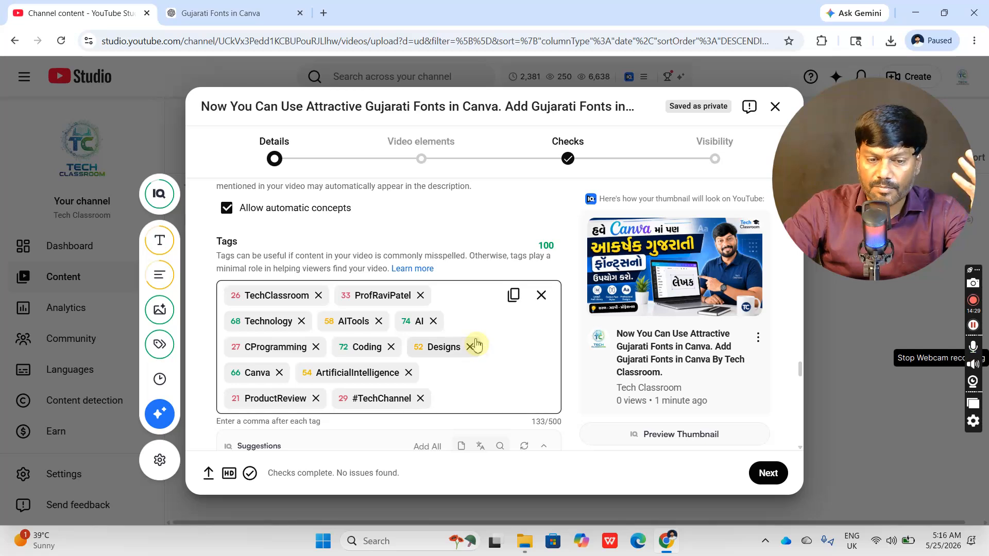
pyautogui.scroll(1, 361, 320)
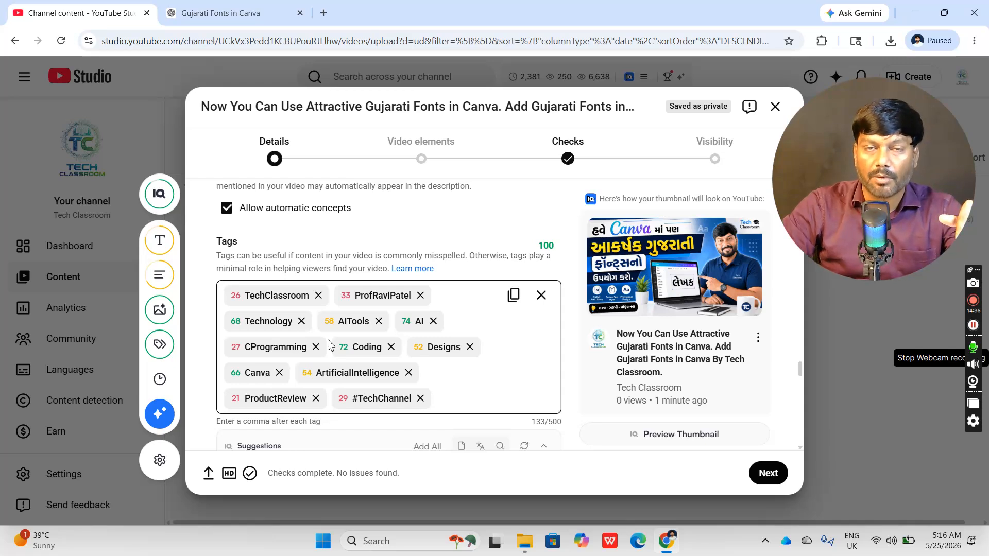
pyautogui.scroll(15, 381, 350)
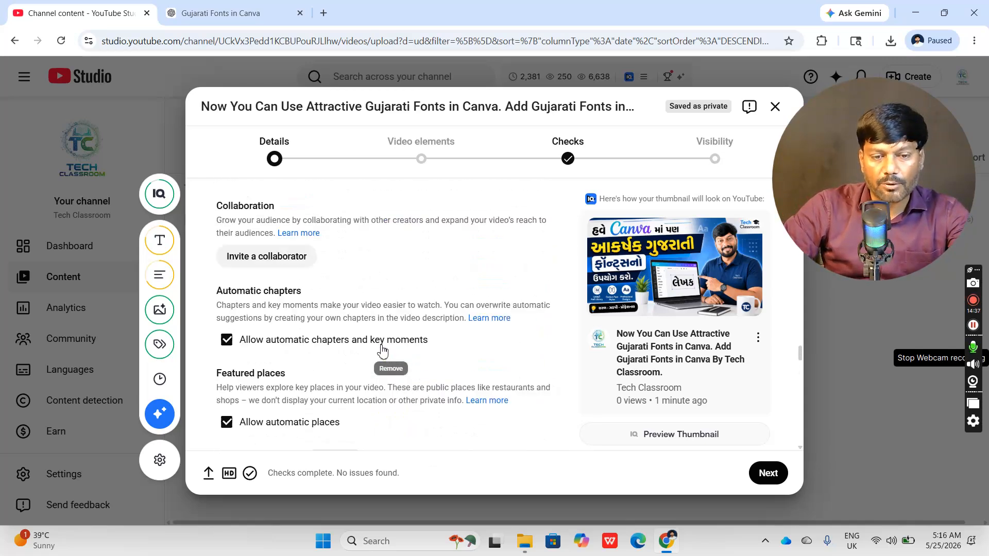
pyautogui.scroll(15, 381, 352)
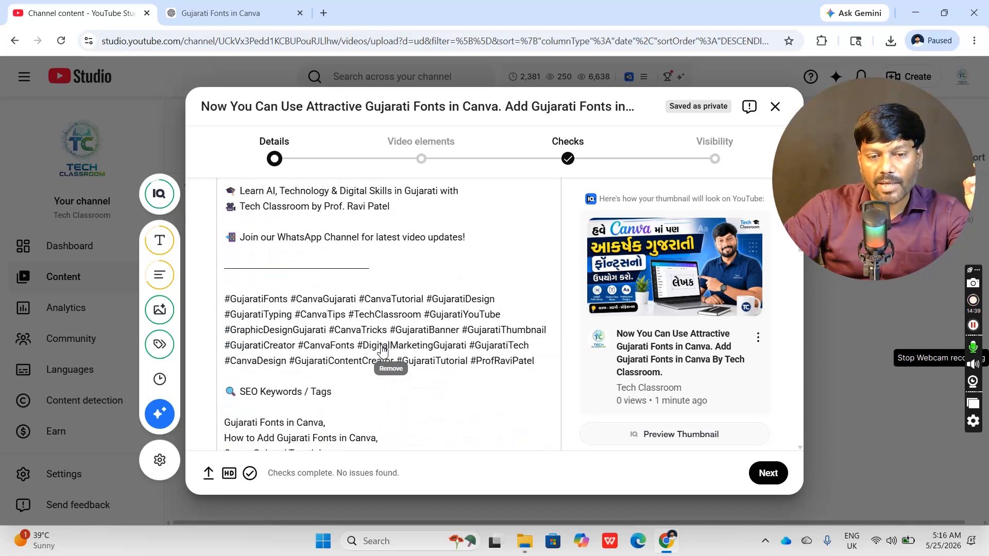
pyautogui.scroll(5, 382, 350)
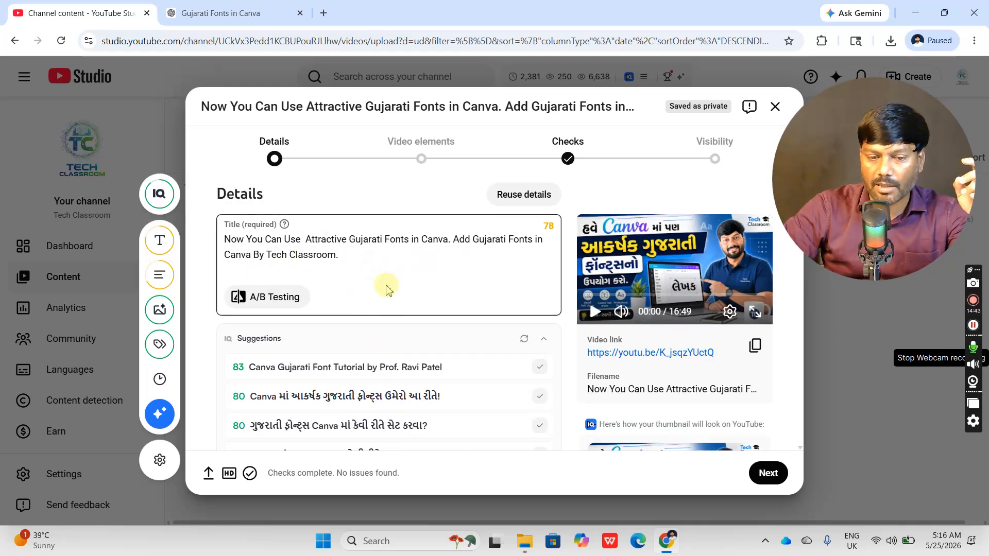
pyautogui.scroll(-10, 464, 285)
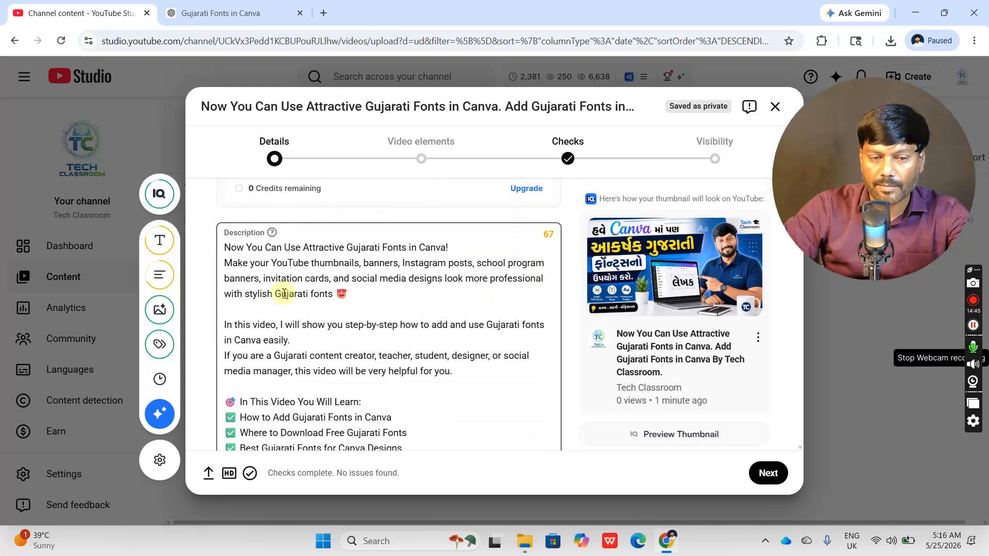
pyautogui.scroll(-15, 380, 305)
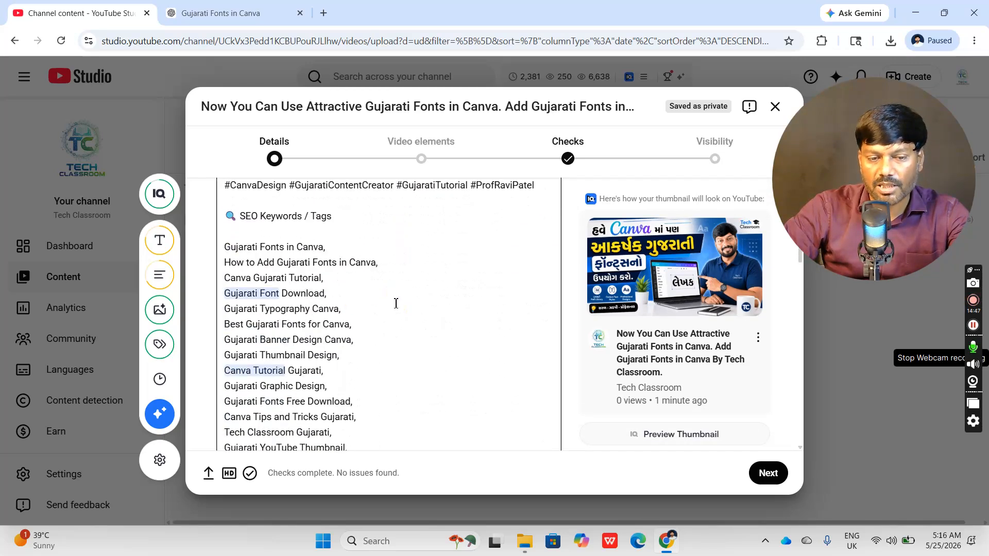
pyautogui.scroll(-5, 397, 306)
pyautogui.scroll(3, 273, 299)
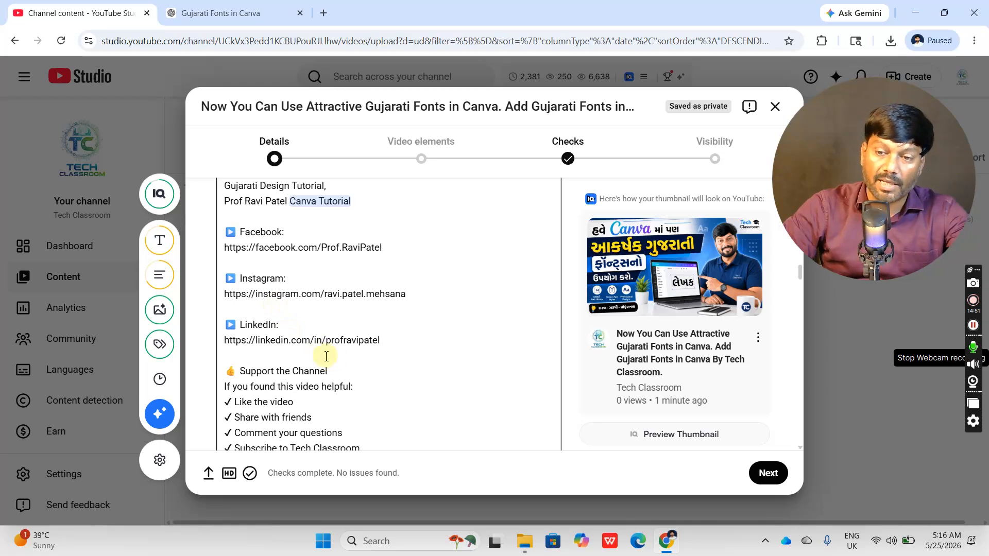
pyautogui.scroll(-20, 389, 360)
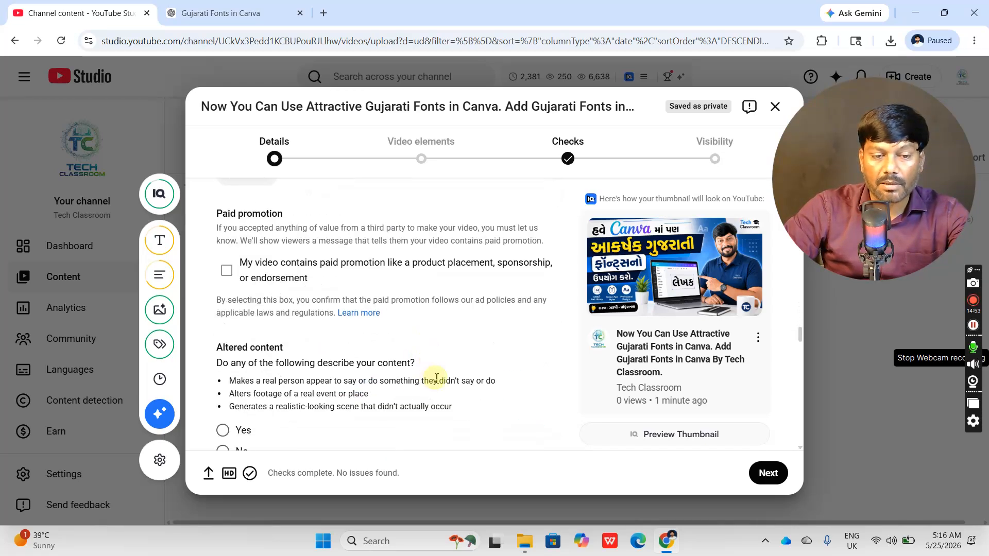
pyautogui.scroll(-10, 438, 378)
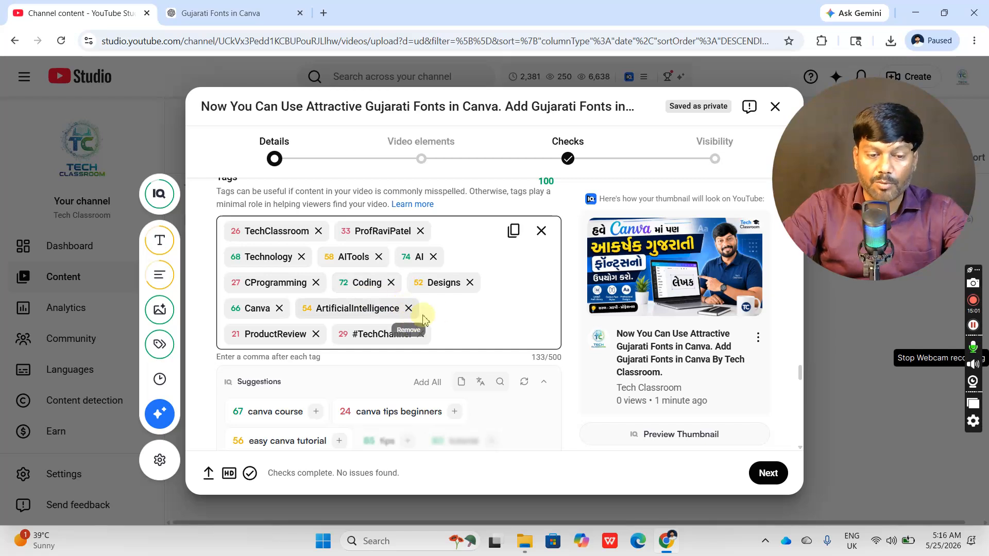
pyautogui.scroll(-8, 471, 324)
pyautogui.scroll(-5, 491, 352)
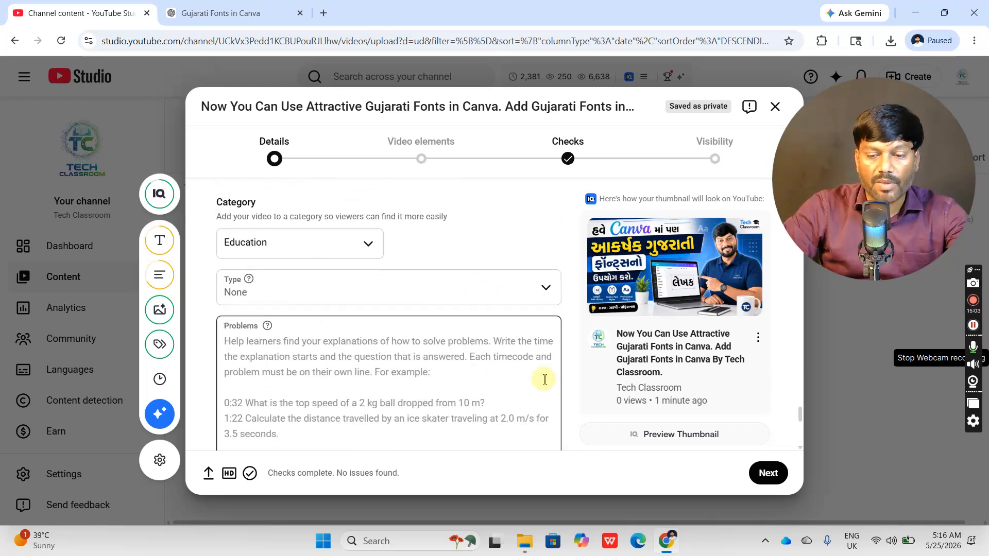
# - Advance the upload past the Video elements and Checks stages to the Visibility stage
pyautogui.click(774, 478)
pyautogui.click(772, 477)
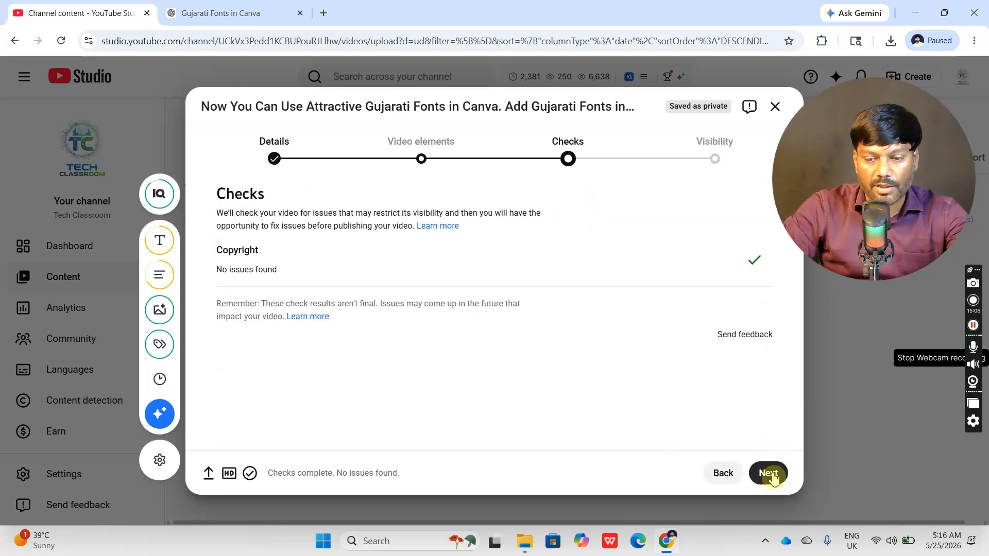
pyautogui.click(769, 475)
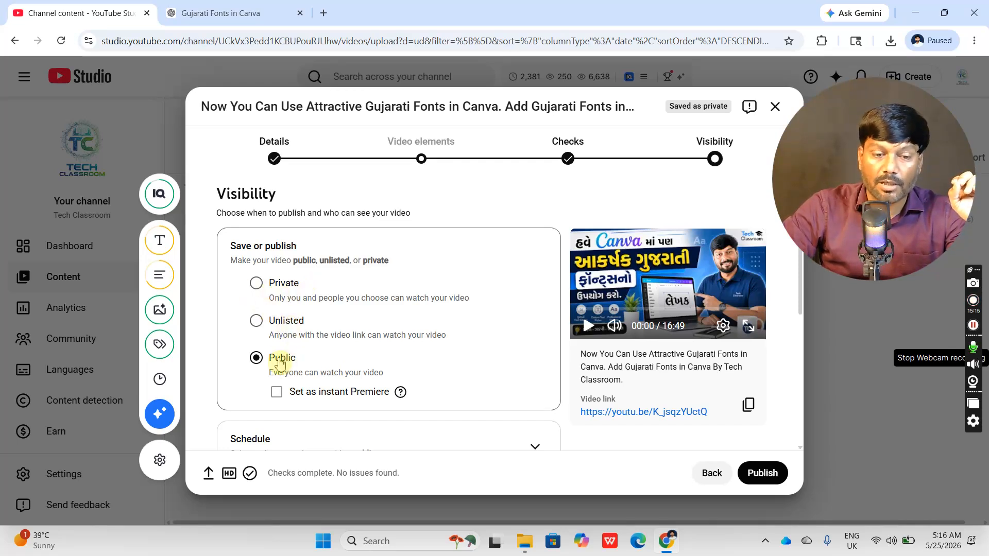
# - Review the save, publish and schedule options, and highlight the video's checks status message
pyautogui.scroll(-1, 271, 335)
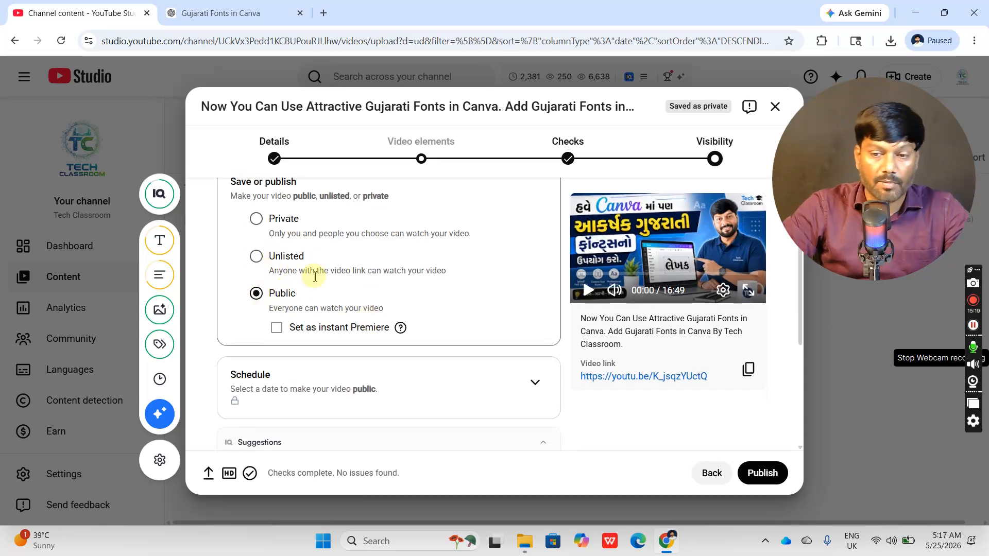
pyautogui.scroll(1, 351, 284)
pyautogui.scroll(-1, 356, 288)
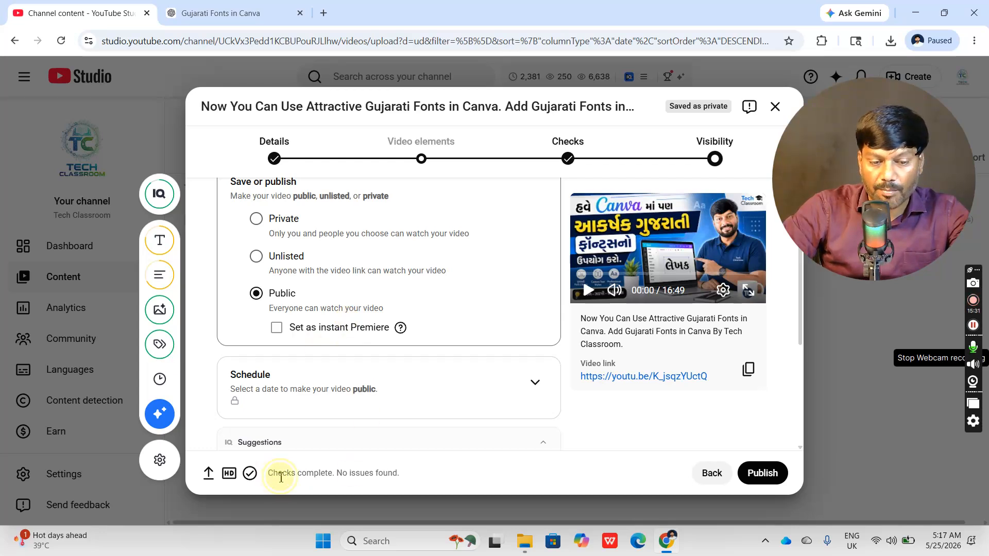
pyautogui.moveTo(280, 478); pyautogui.dragTo(404, 486)
pyautogui.click(434, 476)
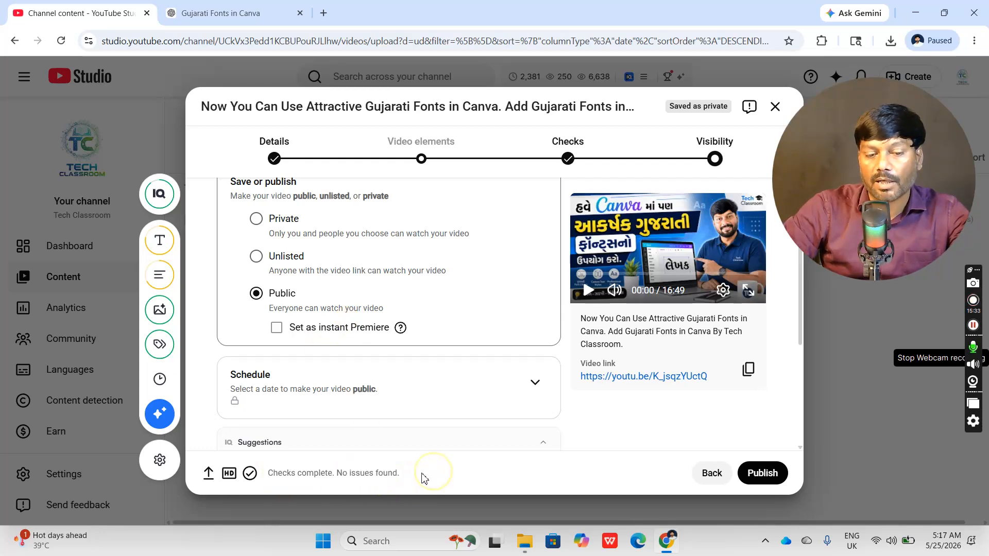
pyautogui.moveTo(264, 472); pyautogui.dragTo(418, 487)
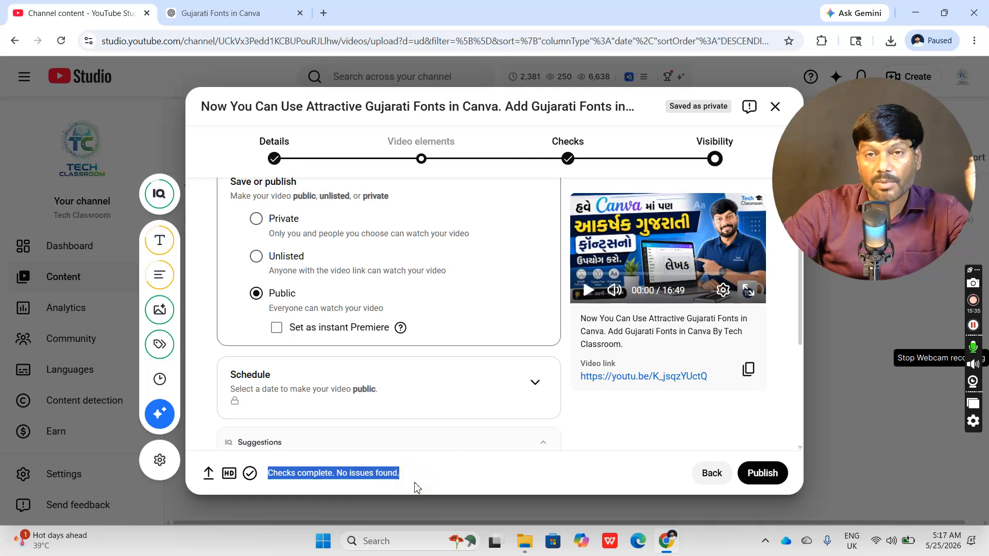
# - Highlight and read the video's checks status message next to the publishing controls
pyautogui.click(440, 481)
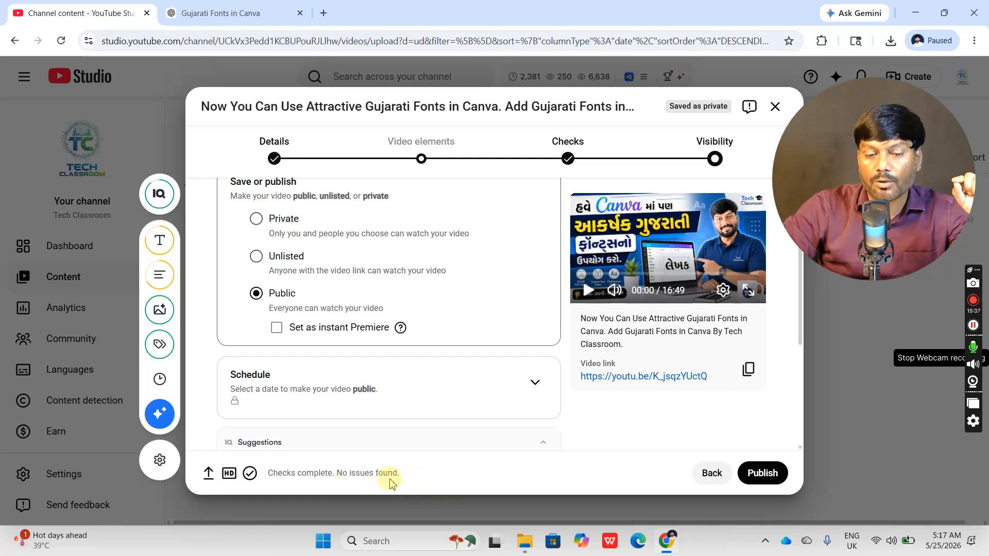
pyautogui.moveTo(401, 484); pyautogui.dragTo(268, 472)
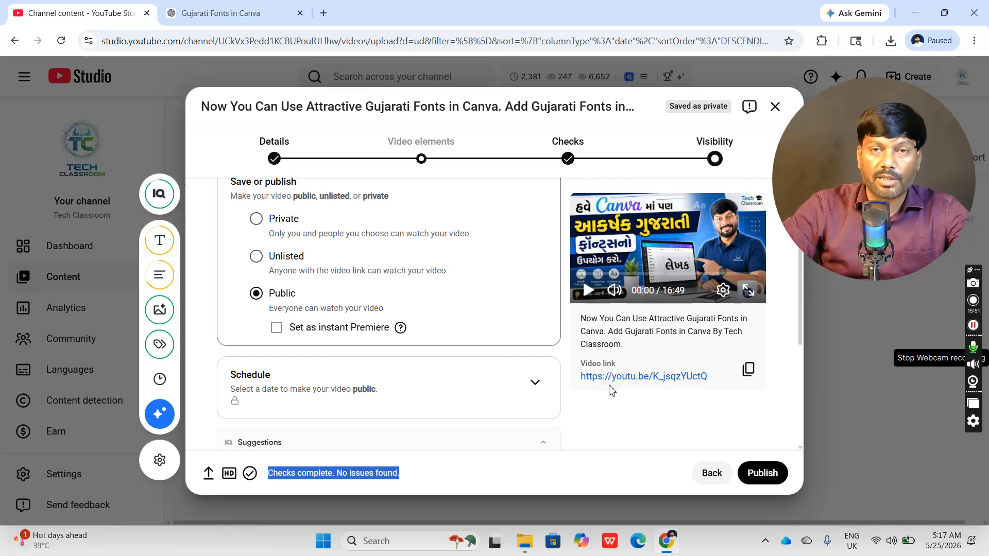
pyautogui.click(279, 303)
pyautogui.click(499, 449)
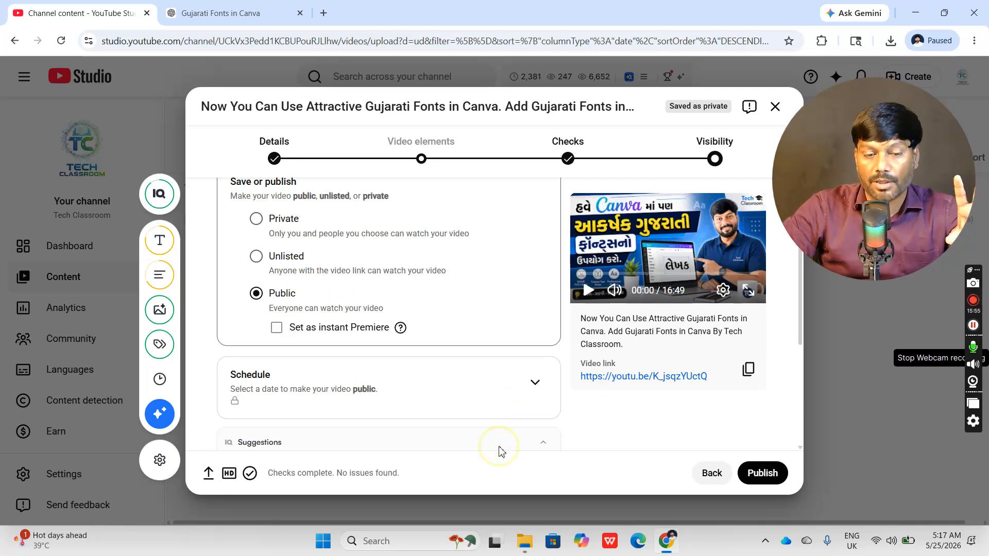
pyautogui.moveTo(269, 478); pyautogui.dragTo(336, 480)
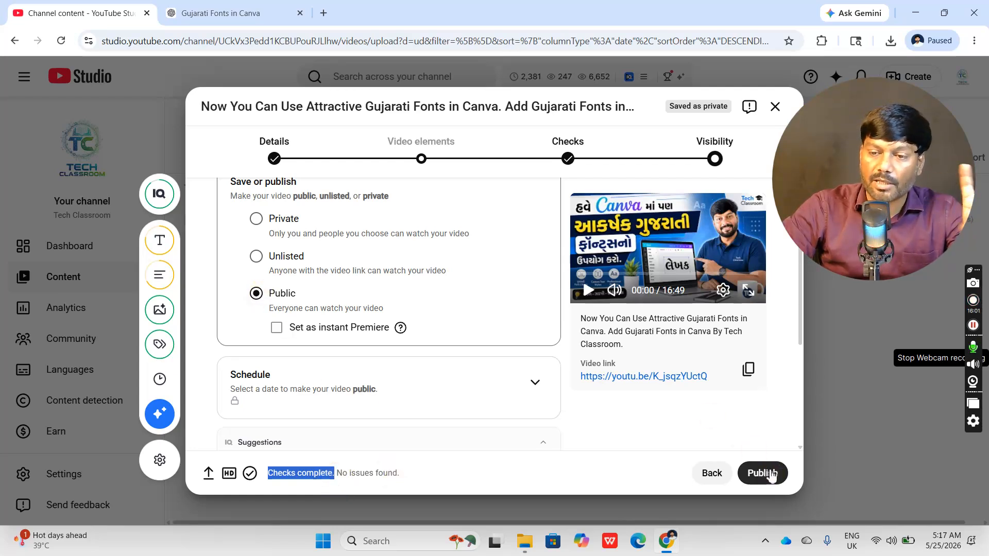
pyautogui.click(459, 472)
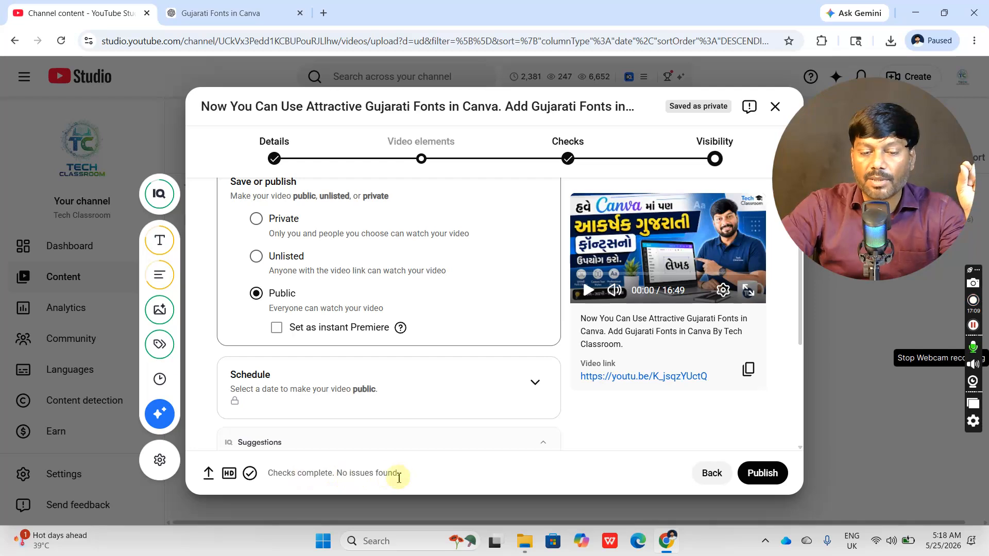
# - Review the Visibility instructions on when to publish and who can see the video, comparing them with the checks status
pyautogui.scroll(2, 384, 305)
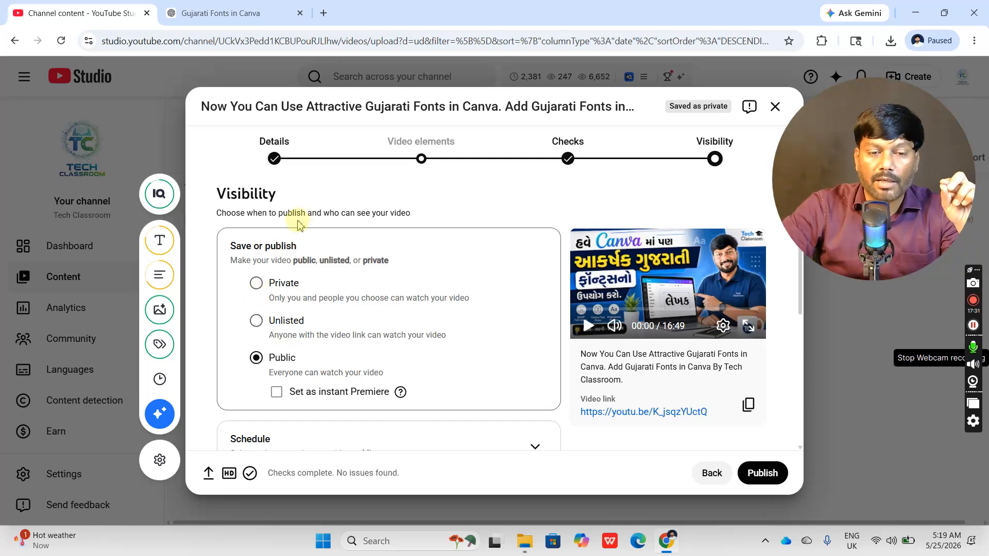
pyautogui.moveTo(272, 213); pyautogui.dragTo(376, 213)
pyautogui.moveTo(300, 474); pyautogui.dragTo(407, 480)
pyautogui.moveTo(278, 213); pyautogui.dragTo(370, 212)
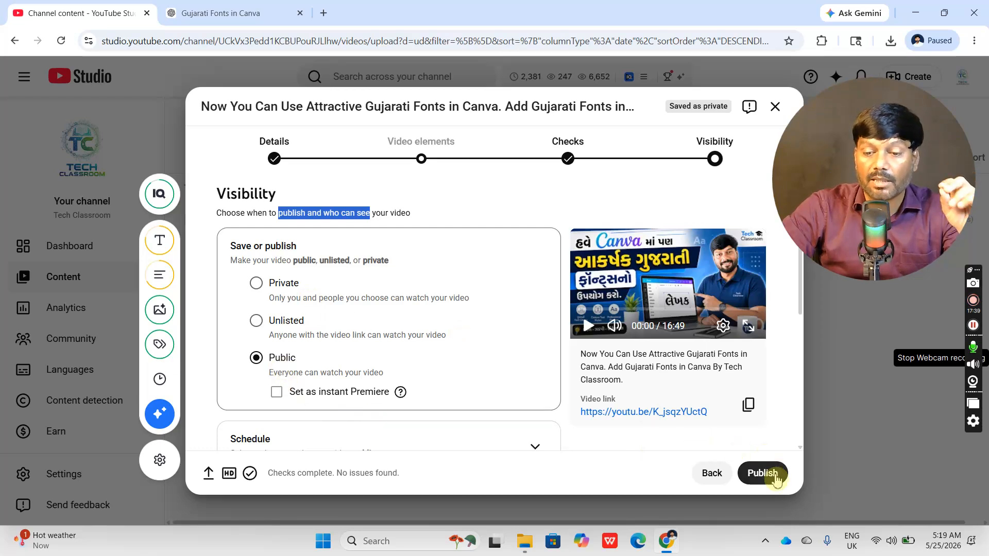
pyautogui.click(772, 486)
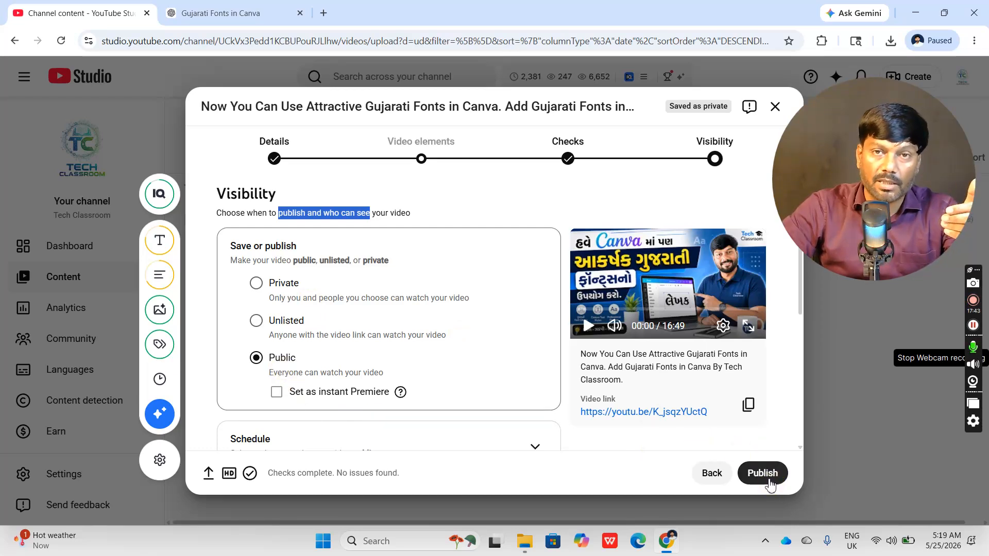
pyautogui.click(771, 485)
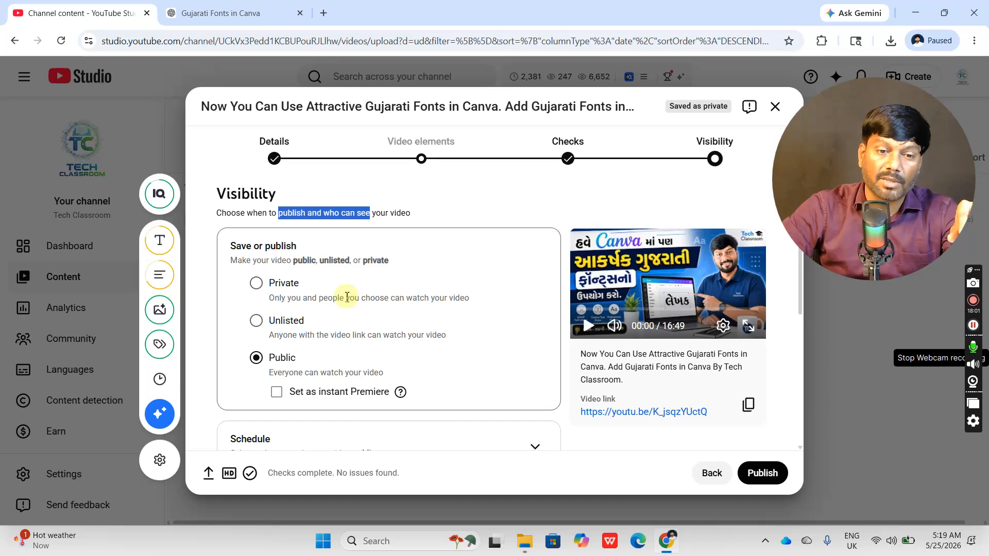
pyautogui.click(420, 215)
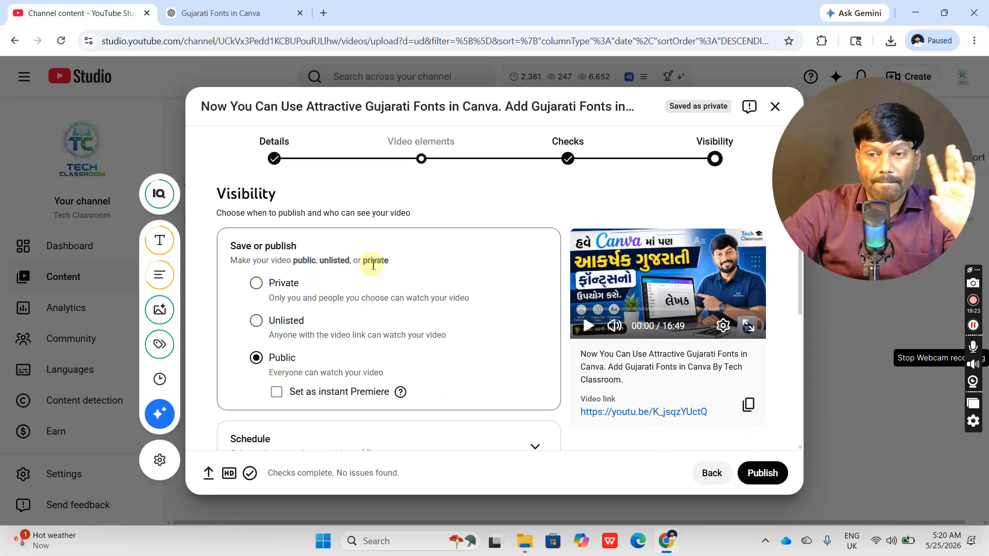
# - Recheck the checks status and visibility options, and publish the video with Public visibility
pyautogui.moveTo(269, 472); pyautogui.dragTo(424, 474)
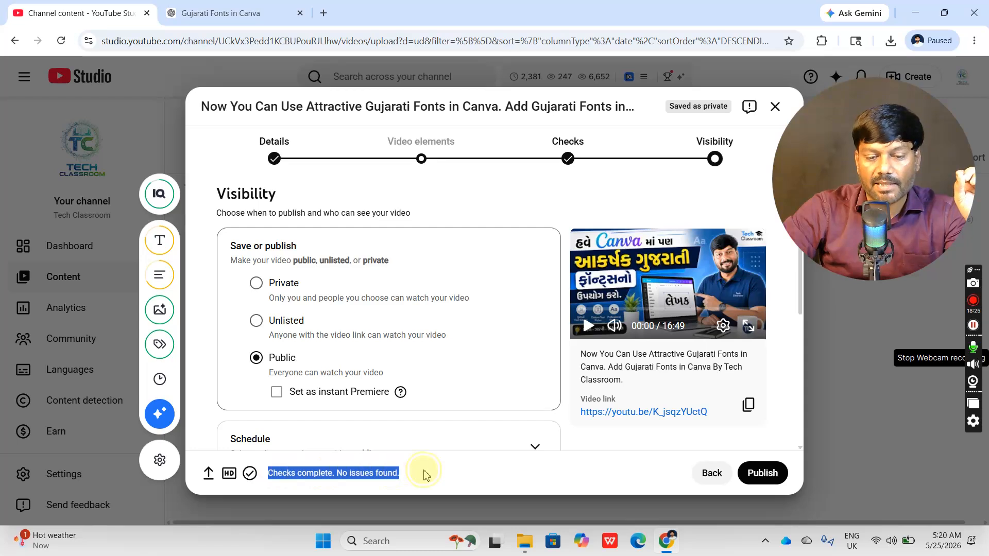
pyautogui.click(420, 473)
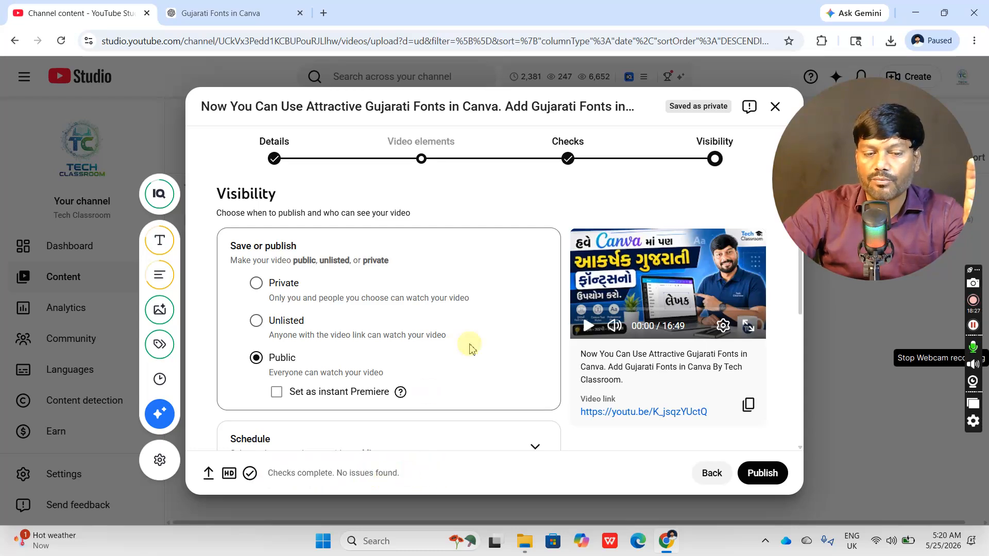
pyautogui.scroll(-5, 459, 348)
pyautogui.scroll(5, 484, 353)
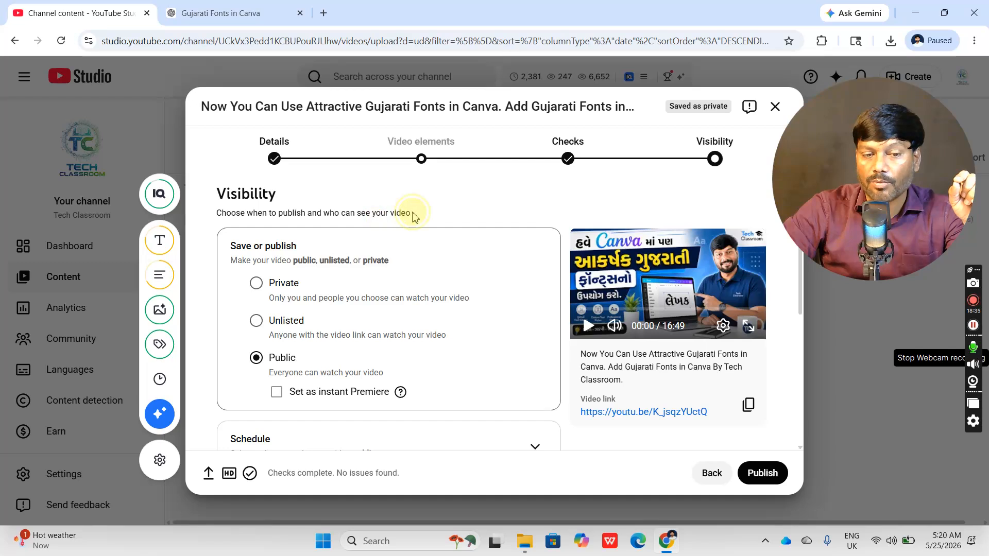
pyautogui.moveTo(410, 214); pyautogui.dragTo(216, 215)
pyautogui.click(453, 206)
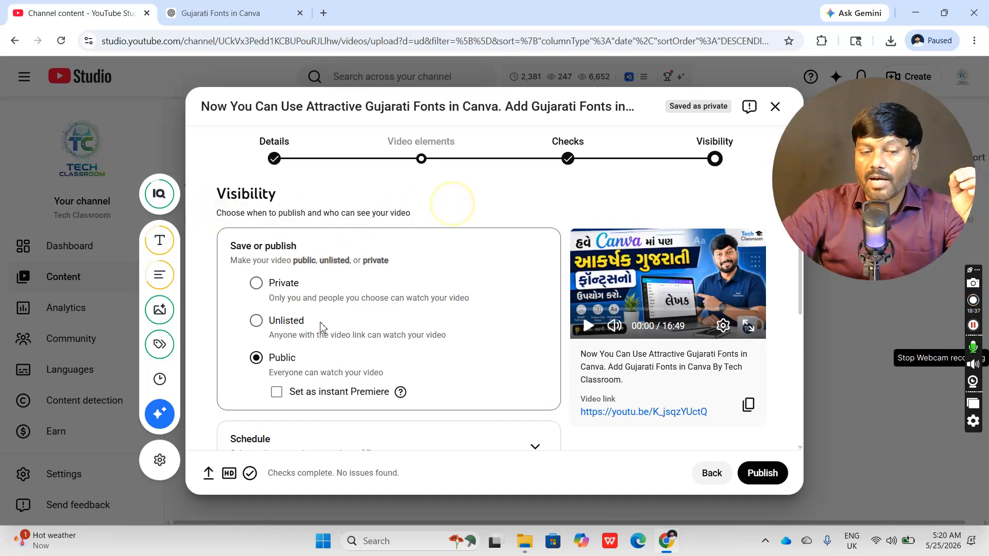
pyautogui.click(761, 474)
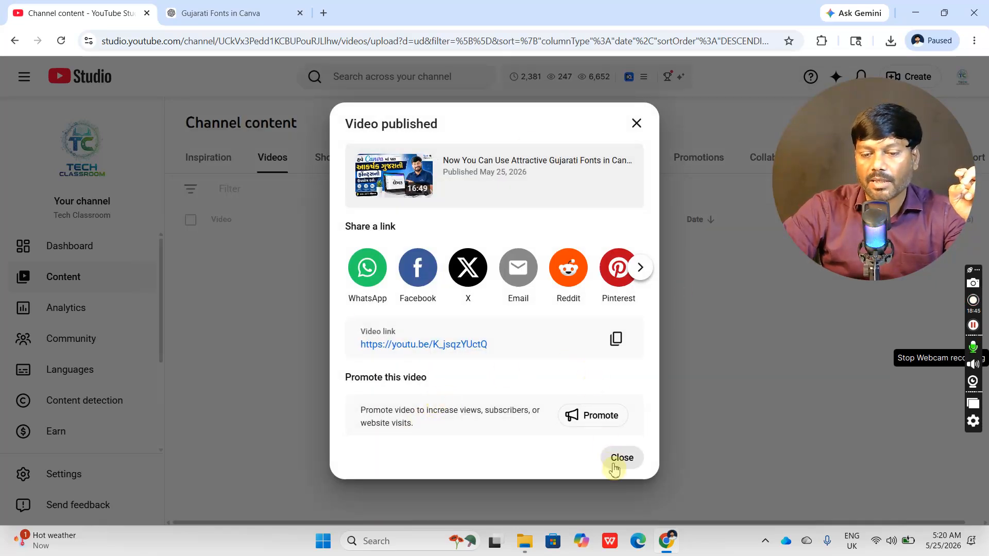
# - Copy the published video's link and open it in a new tab to verify playback, closing that tab and the published-video dialog
pyautogui.click(616, 339)
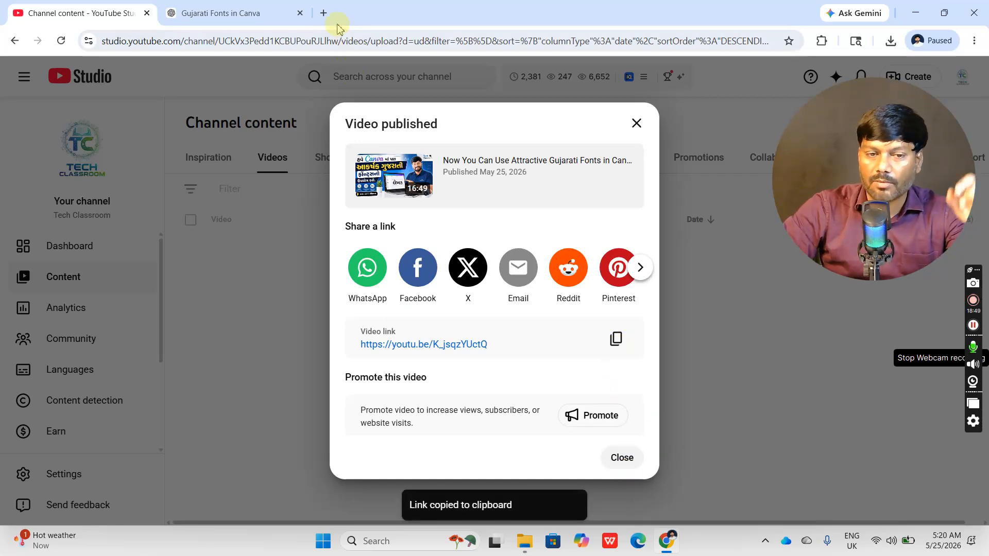
pyautogui.click(323, 13)
pyautogui.hotkey('ctrl', 'v')
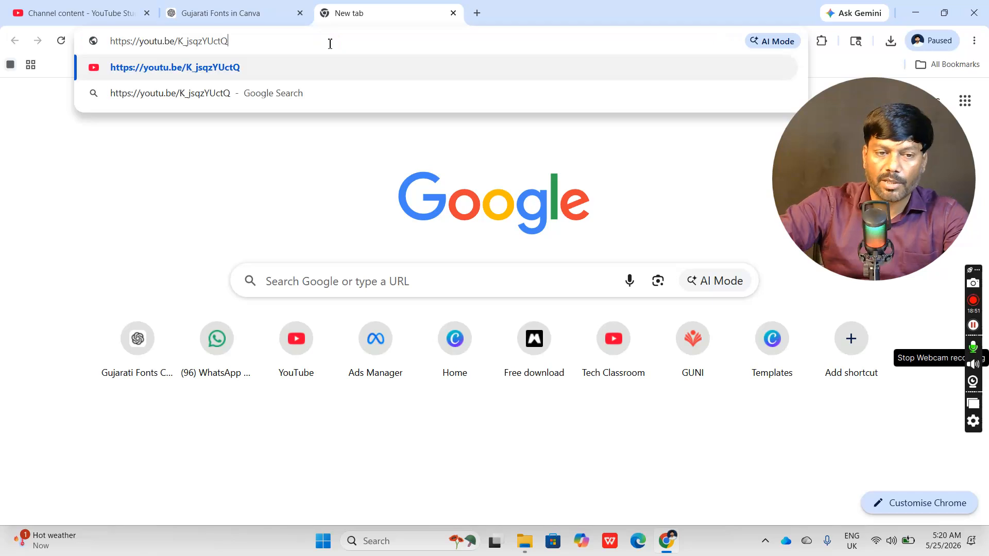
pyautogui.press('Return')
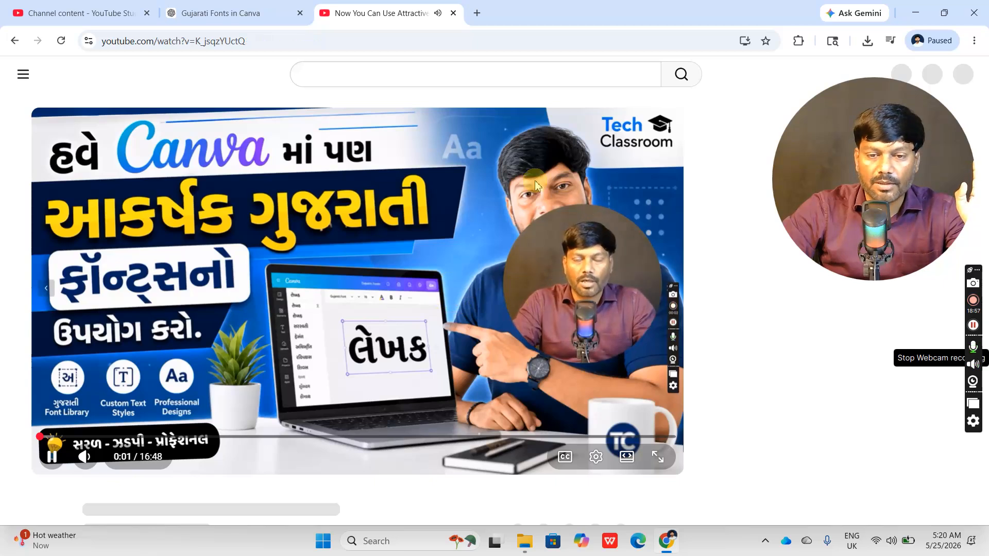
pyautogui.click(453, 13)
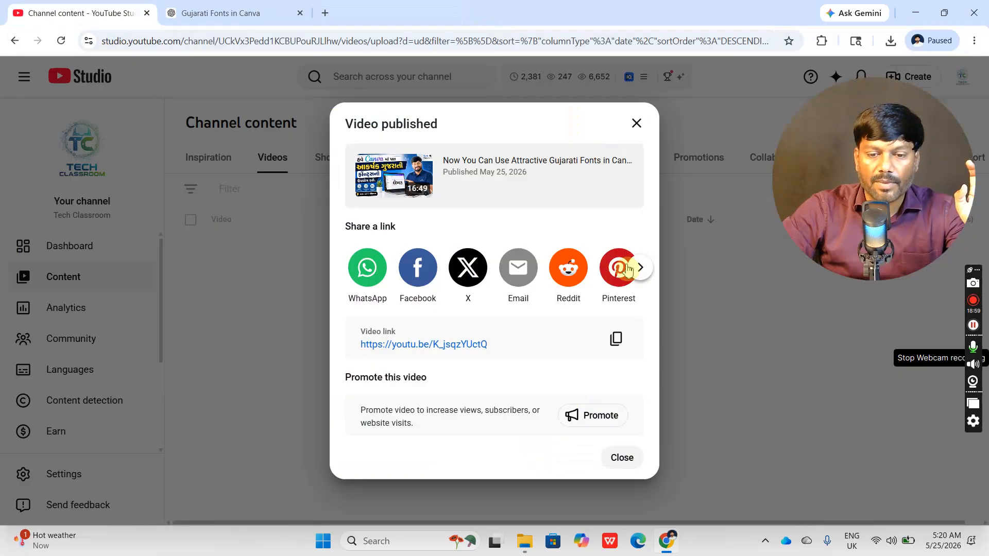
pyautogui.click(624, 457)
# - Look over the published video and older uploads in the channel content list, and open the channel's public page
pyautogui.moveTo(819, 206); pyautogui.dragTo(204, 408)
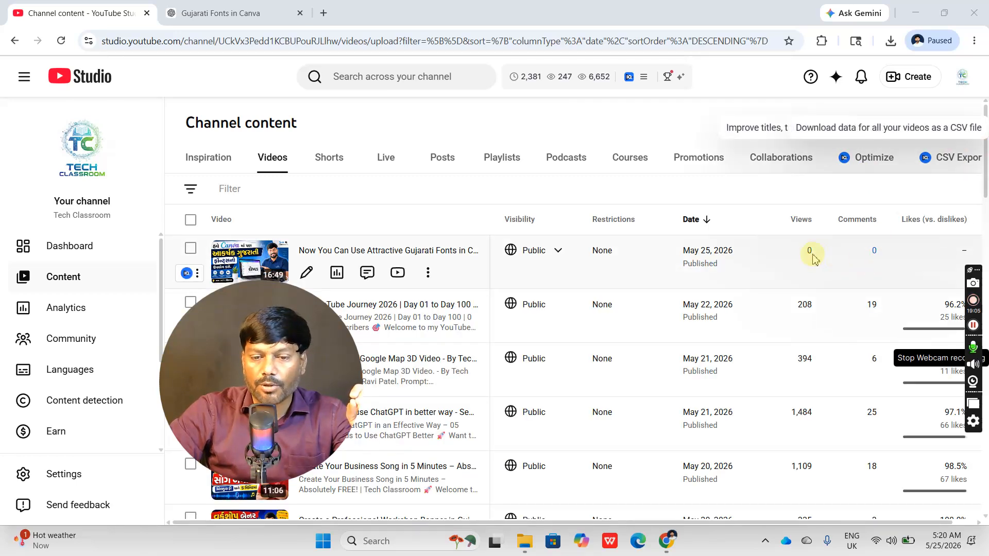
pyautogui.scroll(-8, 816, 316)
pyautogui.scroll(-1, 823, 328)
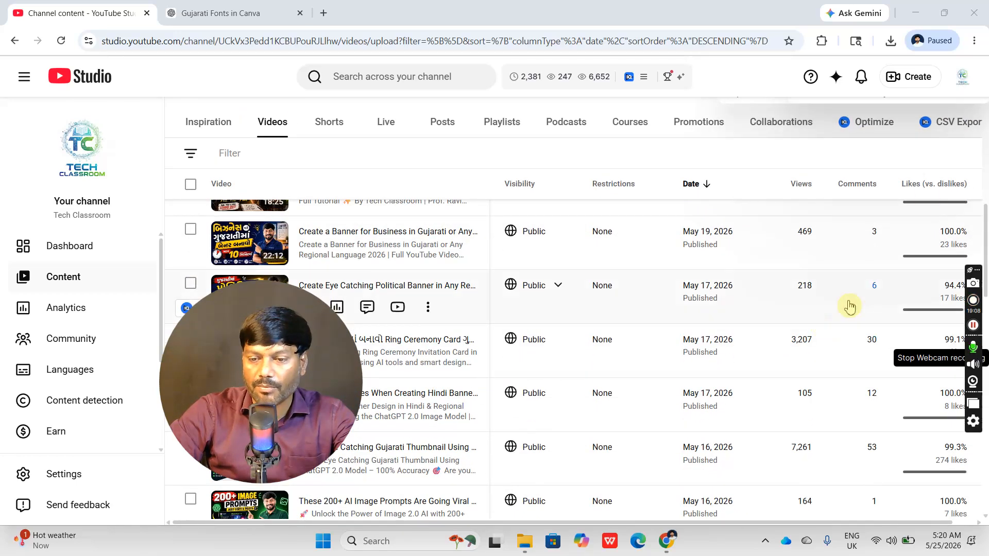
pyautogui.click(962, 77)
pyautogui.click(835, 159)
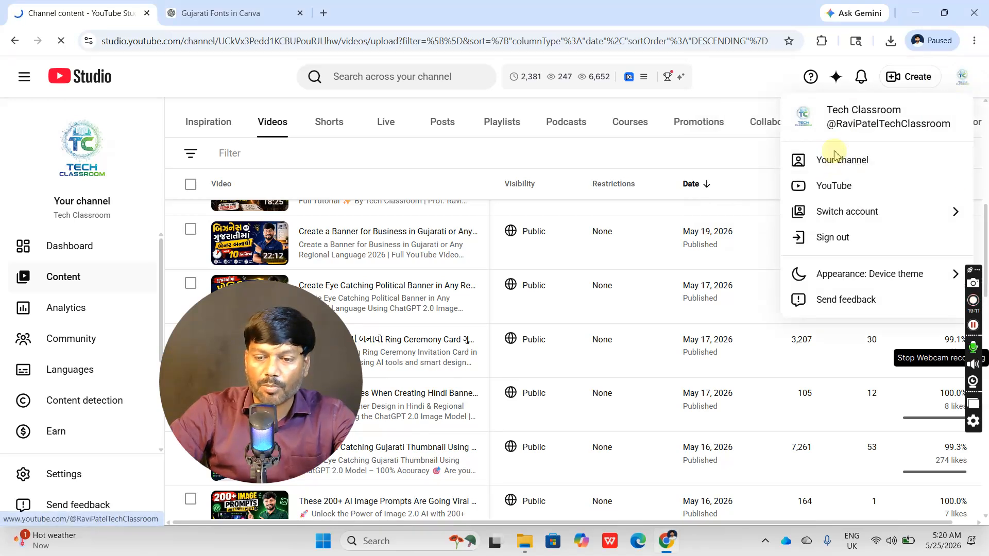
pyautogui.moveTo(294, 372); pyautogui.dragTo(886, 183)
pyautogui.scroll(-3, 627, 309)
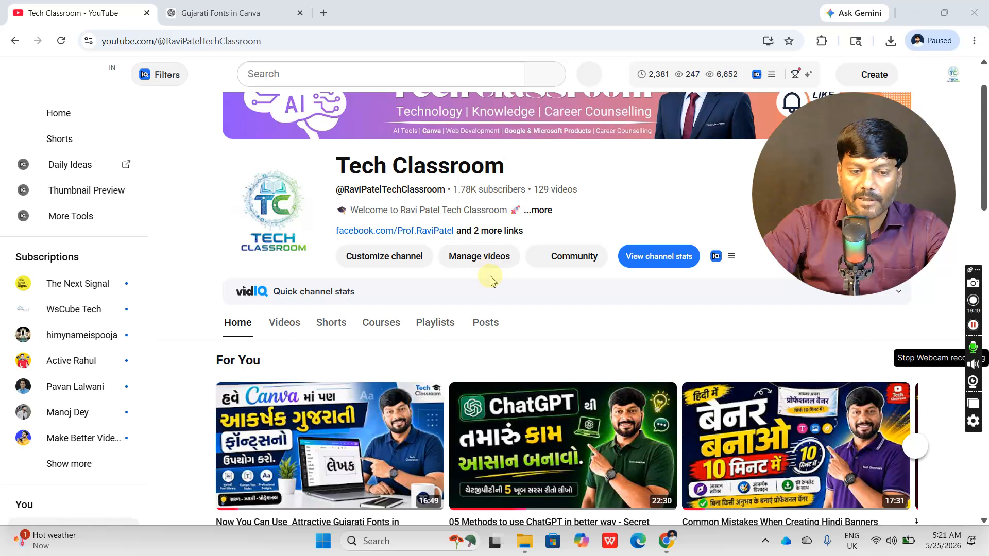
pyautogui.scroll(-1, 514, 286)
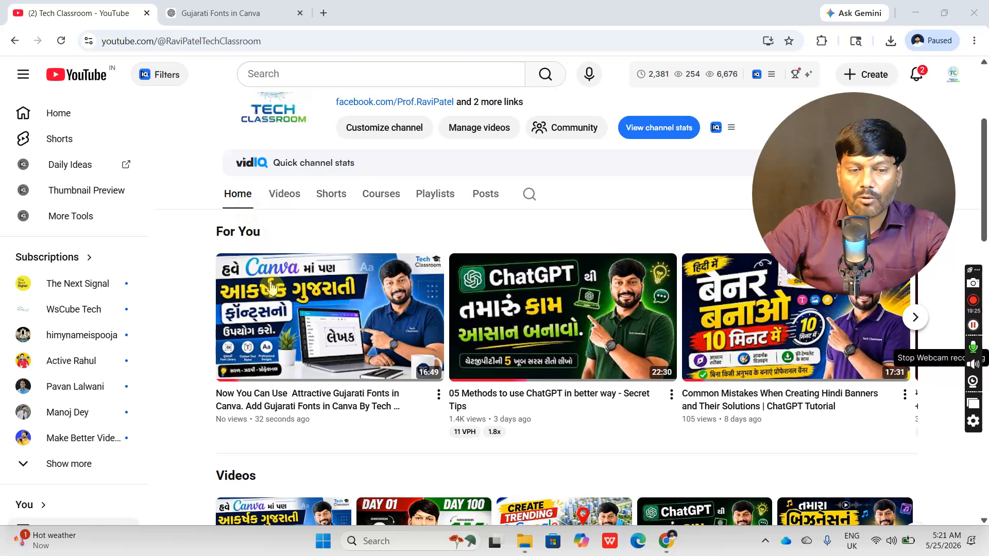
# - Open the channel's list of videos and preview the newly published Gujarati fonts video
pyautogui.click(284, 196)
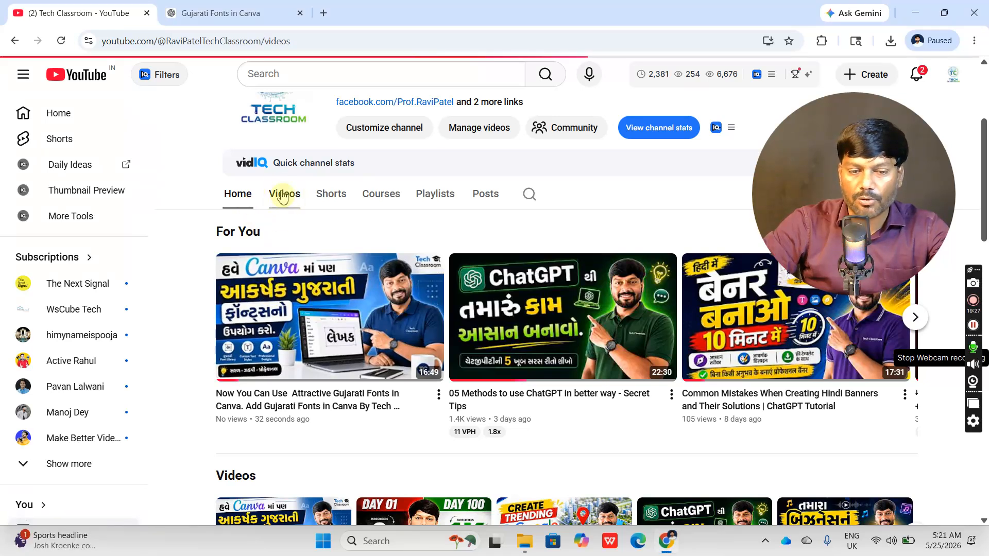
pyautogui.scroll(-2, 395, 278)
pyautogui.scroll(-2, 393, 278)
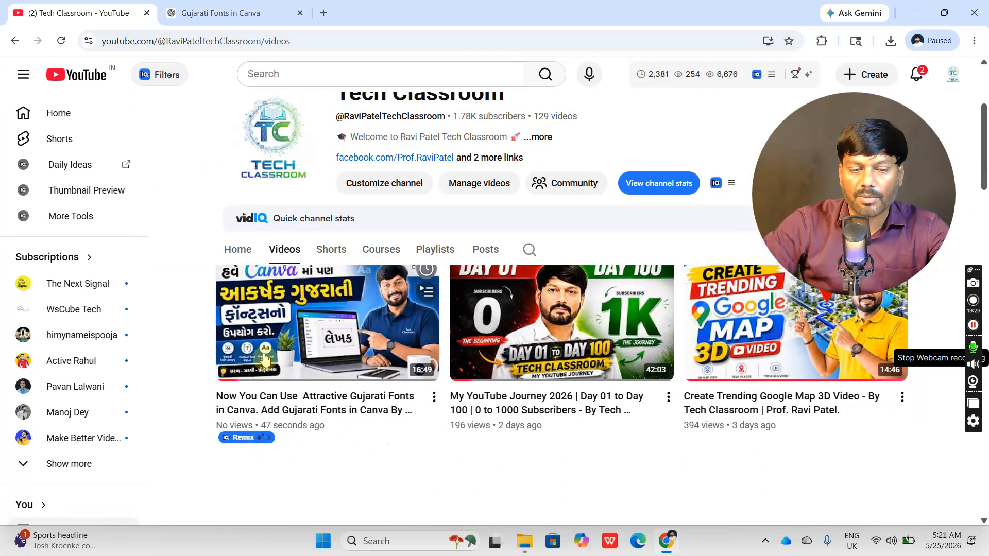
pyautogui.moveTo(319, 303)
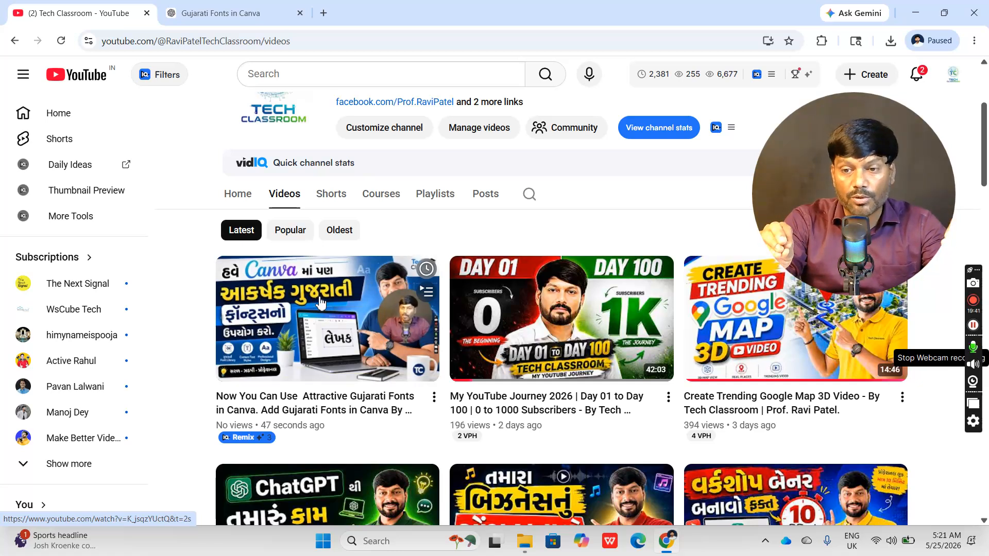
pyautogui.moveTo(831, 162); pyautogui.dragTo(165, 281)
# - Return to the channel's home page and open the YouTube account settings
pyautogui.click(954, 74)
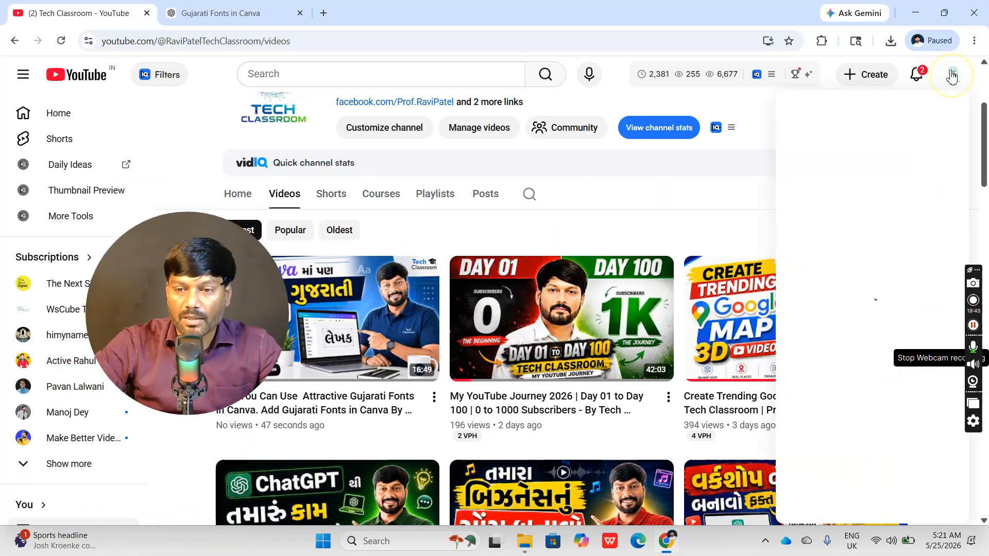
pyautogui.click(848, 128)
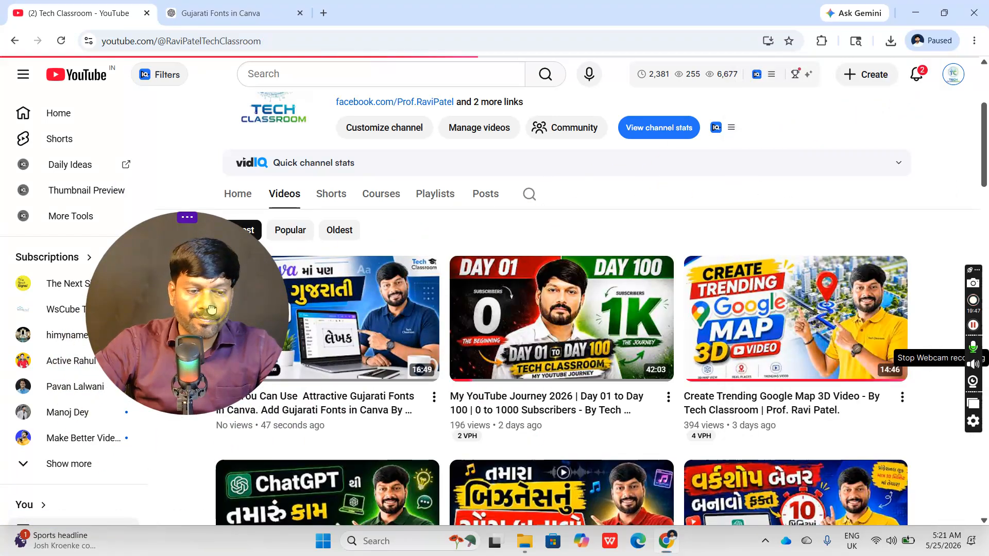
pyautogui.moveTo(112, 310); pyautogui.dragTo(691, 266)
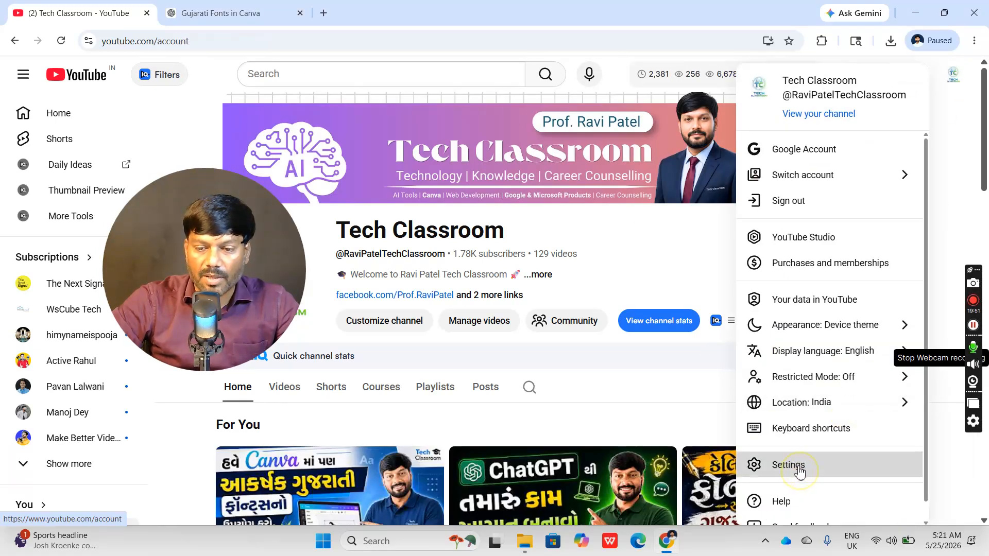
pyautogui.click(799, 470)
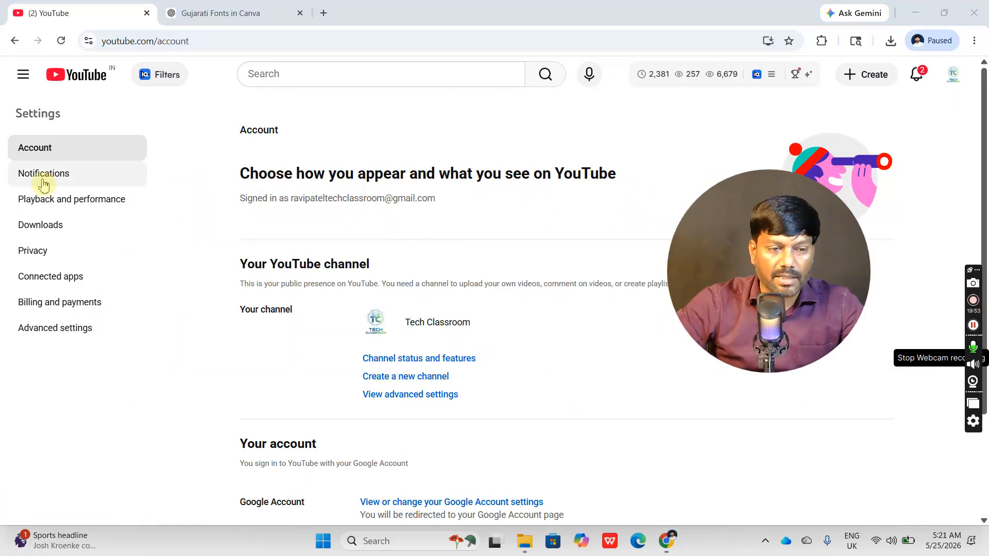
# - Examine the Account, Notifications and Advanced settings pages, and go back to the channel's home page
pyautogui.scroll(-3, 420, 380)
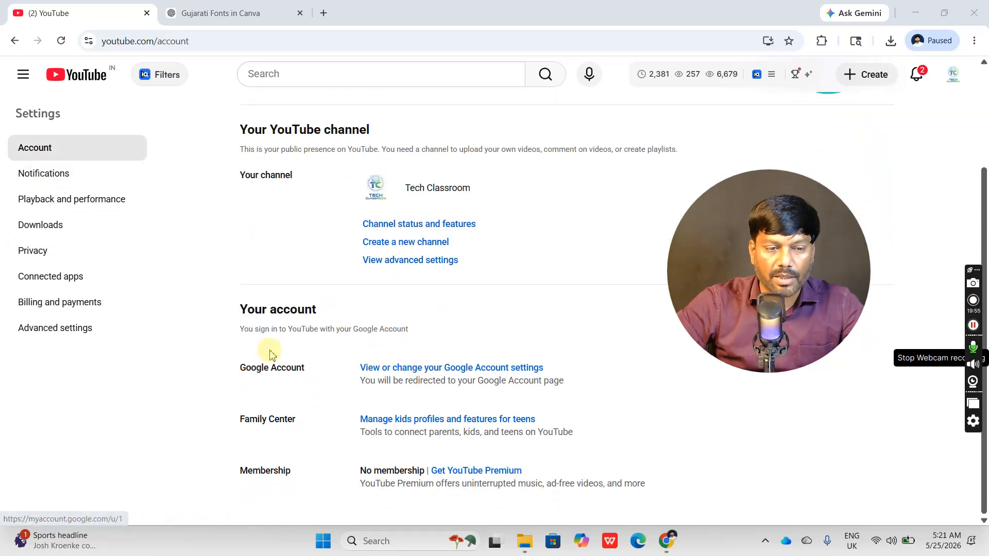
pyautogui.click(41, 182)
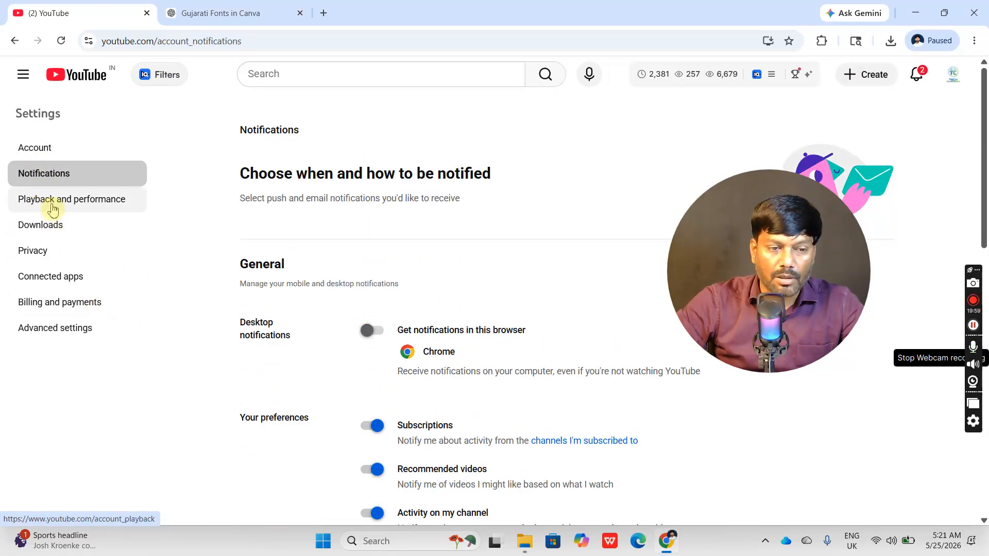
pyautogui.click(45, 330)
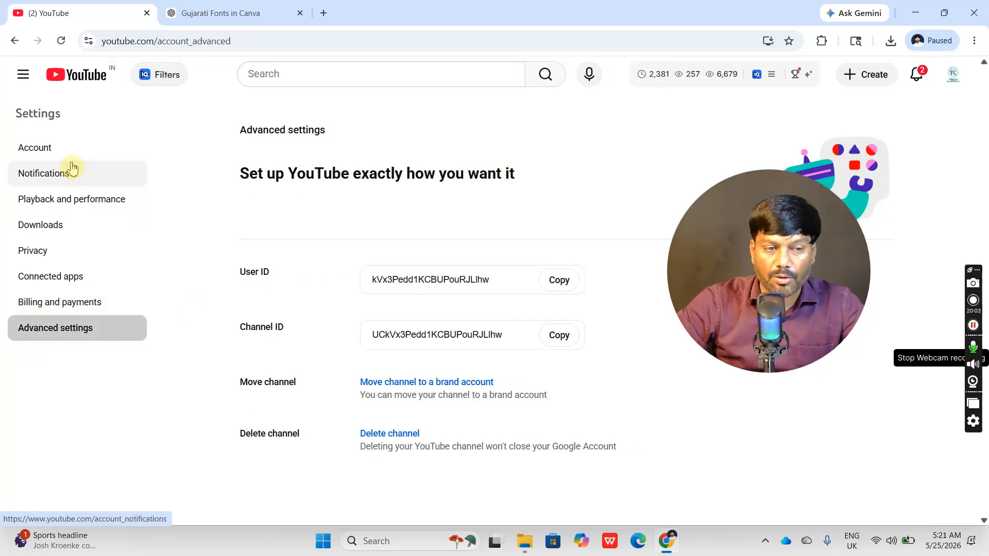
pyautogui.click(61, 149)
pyautogui.scroll(-1, 582, 361)
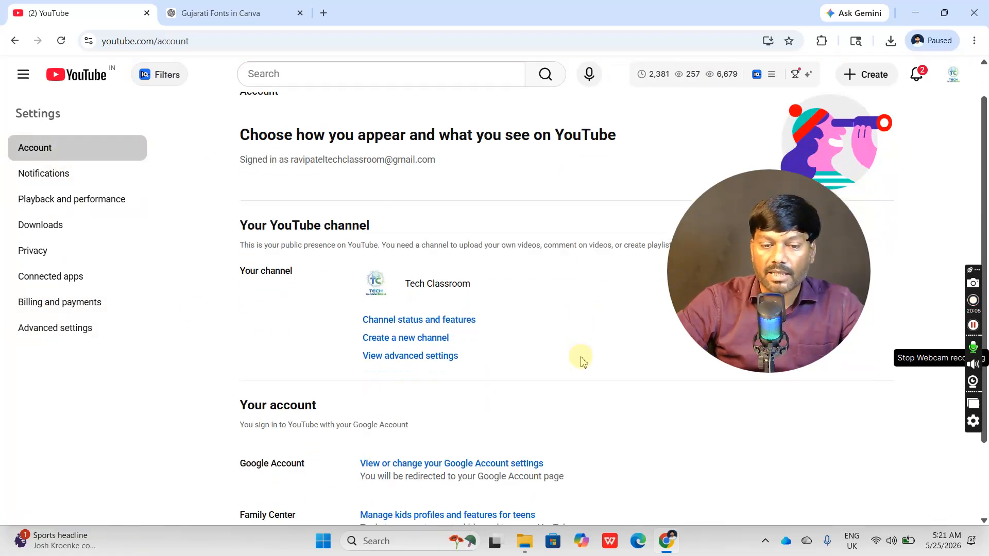
pyautogui.scroll(-2, 582, 361)
pyautogui.scroll(3, 582, 361)
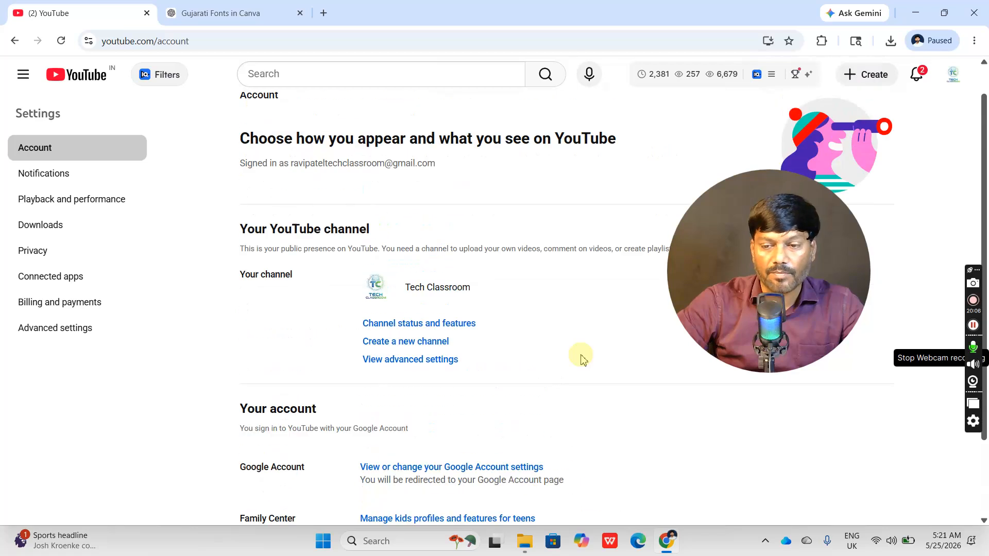
pyautogui.click(958, 76)
pyautogui.click(844, 115)
pyautogui.moveTo(764, 259); pyautogui.dragTo(95, 316)
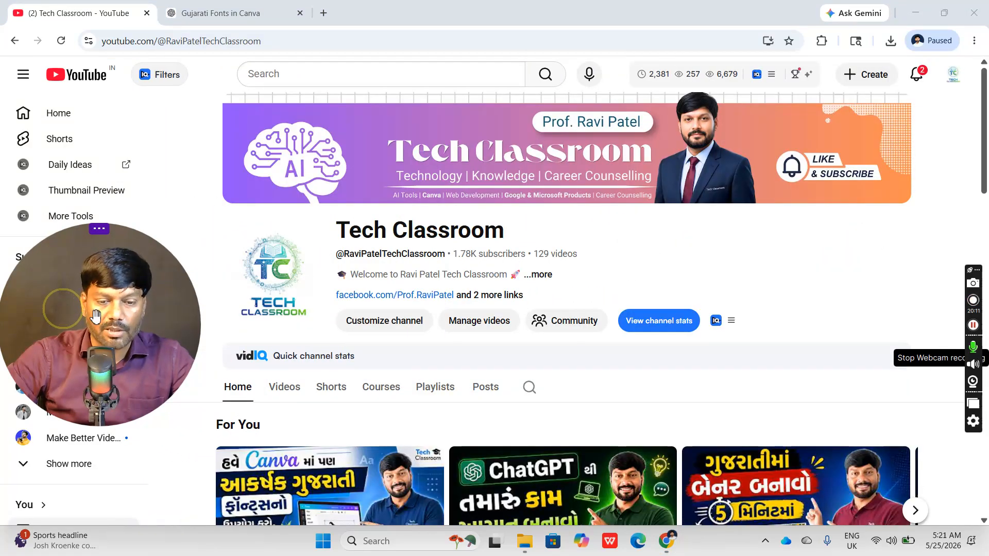
pyautogui.moveTo(146, 290); pyautogui.dragTo(66, 371)
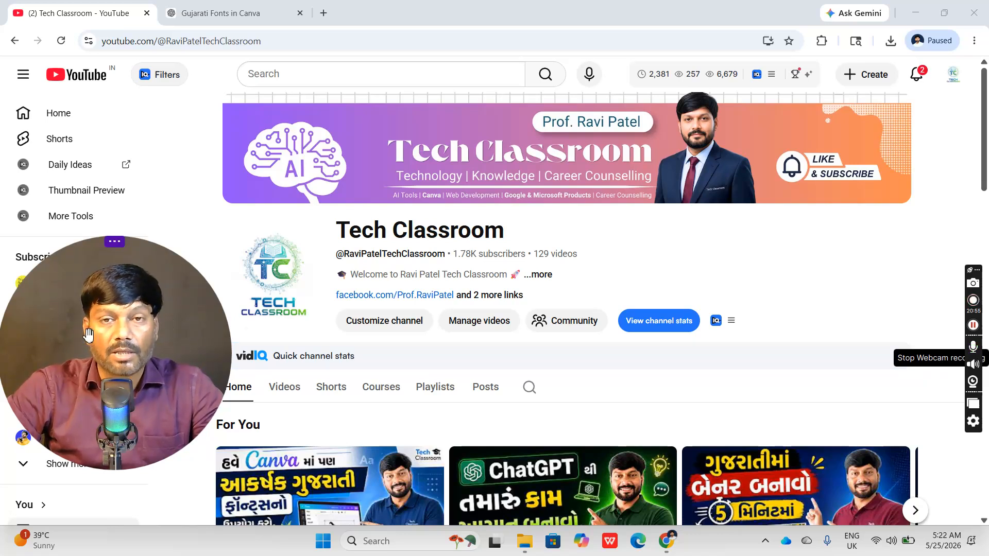
pyautogui.moveTo(96, 340); pyautogui.dragTo(106, 280)
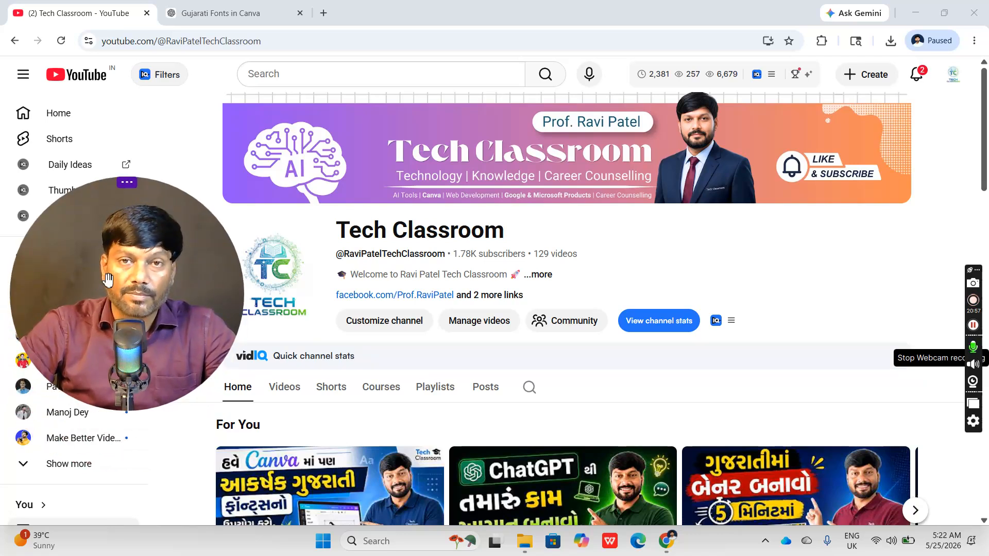